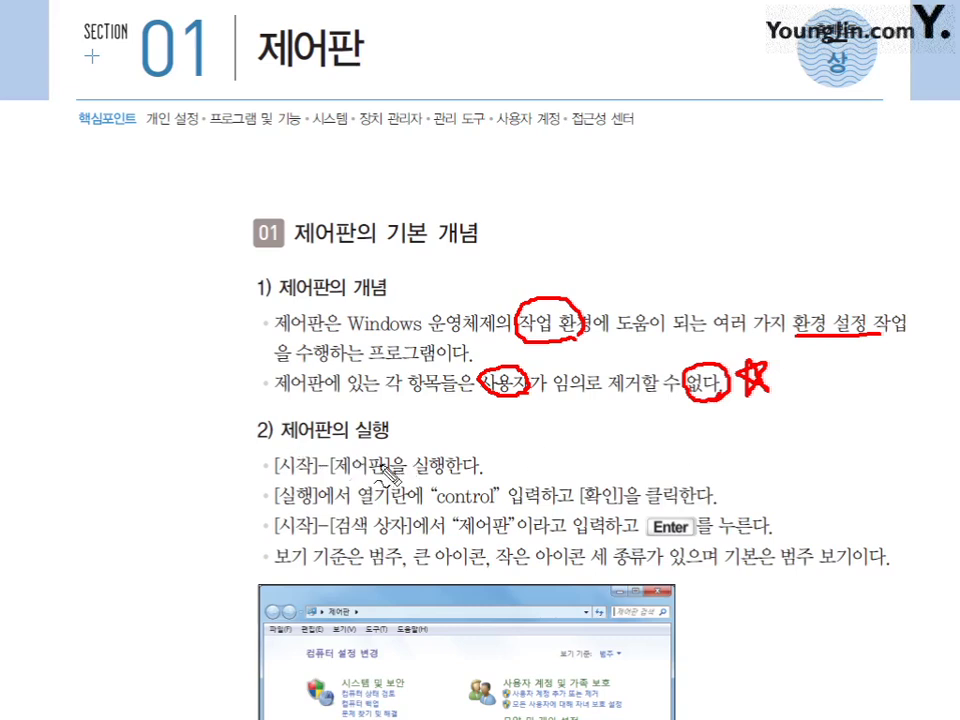
Step: In the Control Panel launch instructions, circle 시작, 제어판, 실행 and control in red, underline 확인, and handwrite the Windows-logo "+R Run" note above
{"action": "mouse_move", "coordinate": [302, 458]}
{"action": "left_mouse_down"}
{"action": "mouse_move", "coordinate": [279, 468]}
{"action": "mouse_move", "coordinate": [303, 460]}
{"action": "left_mouse_up"}
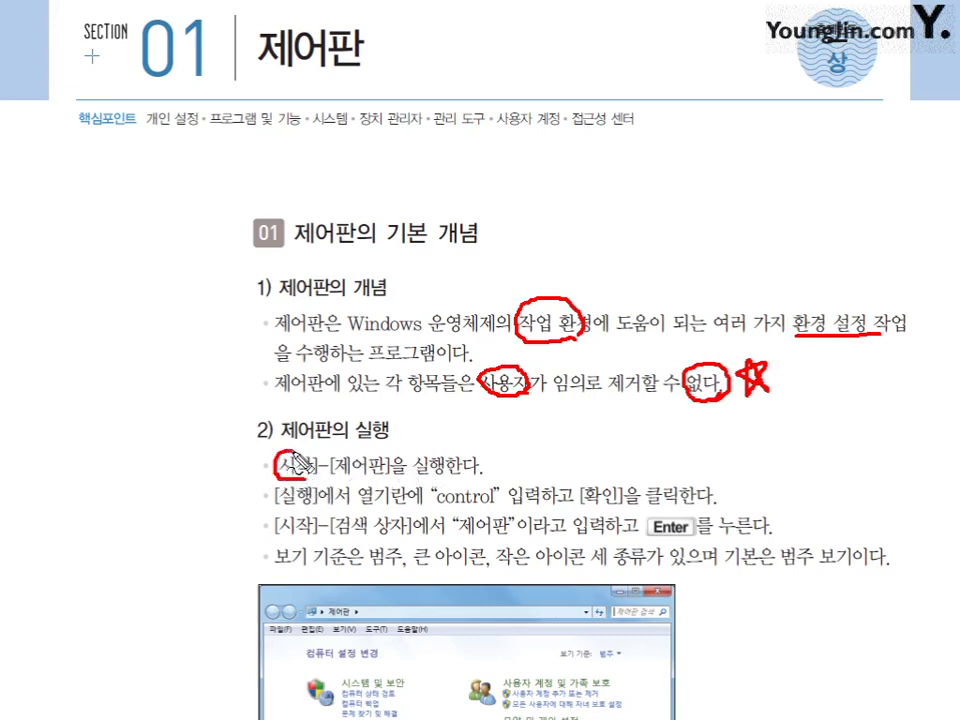
{"action": "mouse_move", "coordinate": [383, 473]}
{"action": "left_mouse_down"}
{"action": "mouse_move", "coordinate": [338, 466]}
{"action": "mouse_move", "coordinate": [370, 478]}
{"action": "mouse_move", "coordinate": [385, 466]}
{"action": "left_mouse_up"}
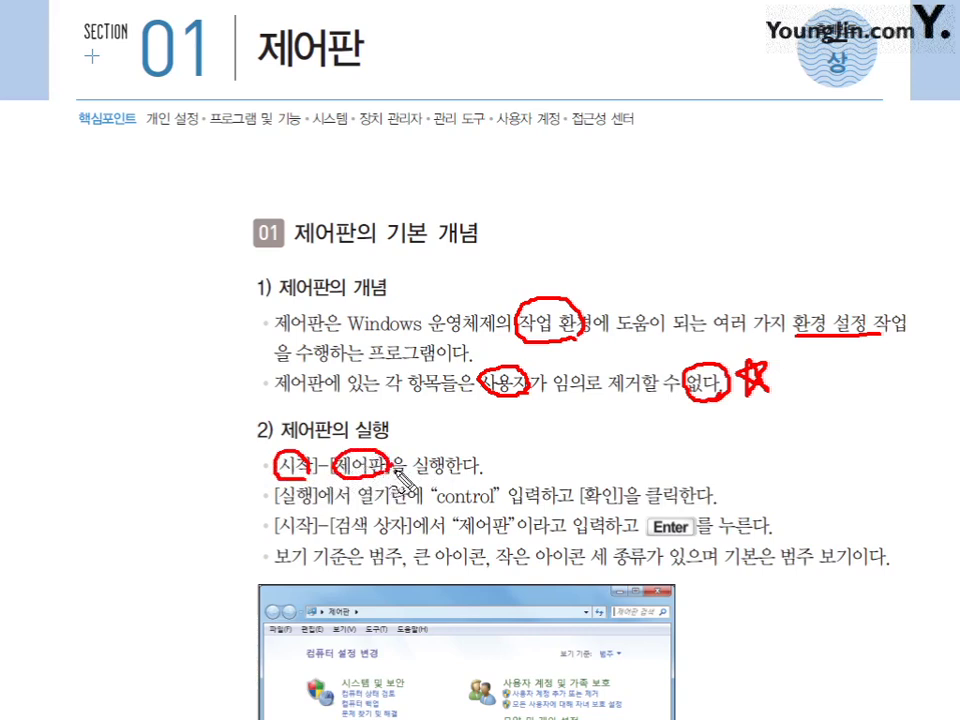
{"action": "mouse_move", "coordinate": [302, 484]}
{"action": "left_mouse_down"}
{"action": "mouse_move", "coordinate": [278, 492]}
{"action": "mouse_move", "coordinate": [296, 508]}
{"action": "mouse_move", "coordinate": [312, 490]}
{"action": "left_mouse_up"}
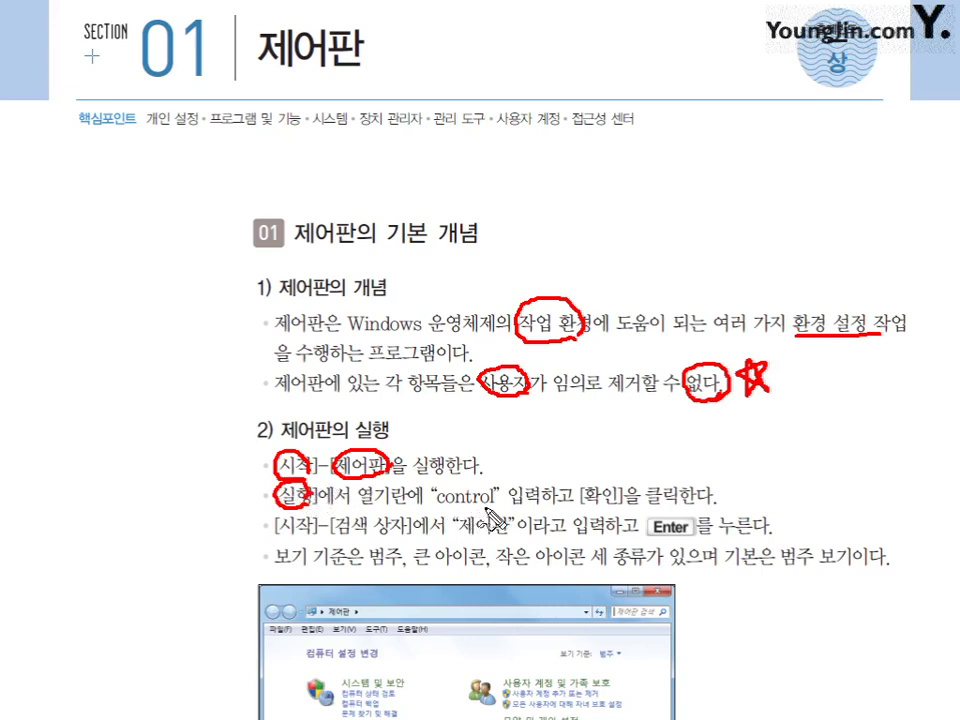
{"action": "mouse_move", "coordinate": [437, 510]}
{"action": "left_mouse_down"}
{"action": "mouse_move", "coordinate": [490, 500]}
{"action": "mouse_move", "coordinate": [470, 492]}
{"action": "mouse_move", "coordinate": [450, 502]}
{"action": "left_mouse_up"}
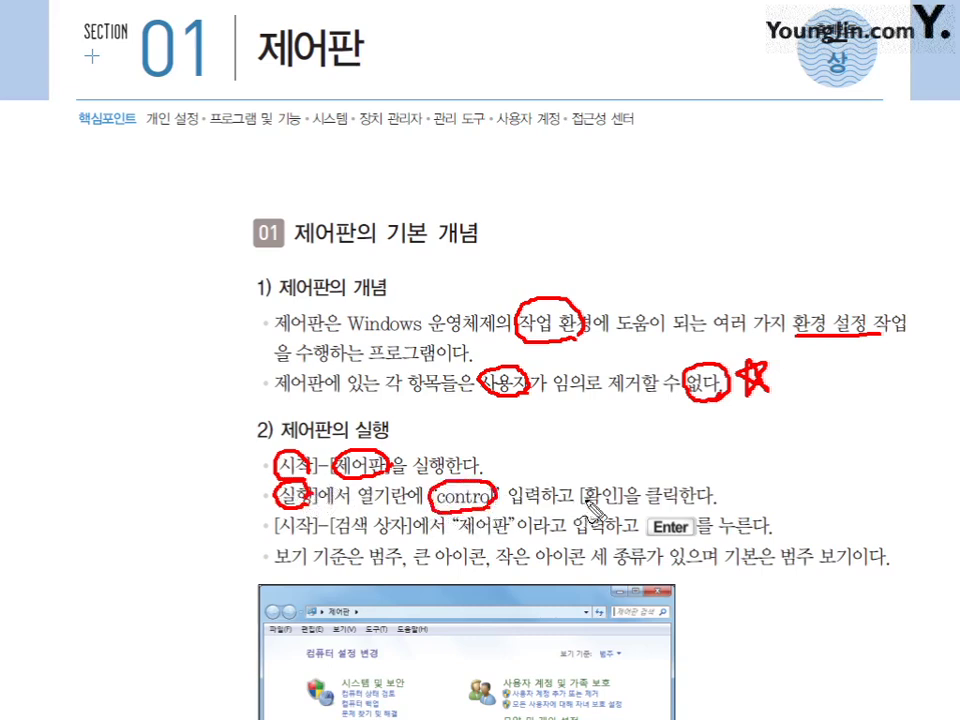
{"action": "left_click_drag", "start_coordinate": [590, 507], "coordinate": [622, 507]}
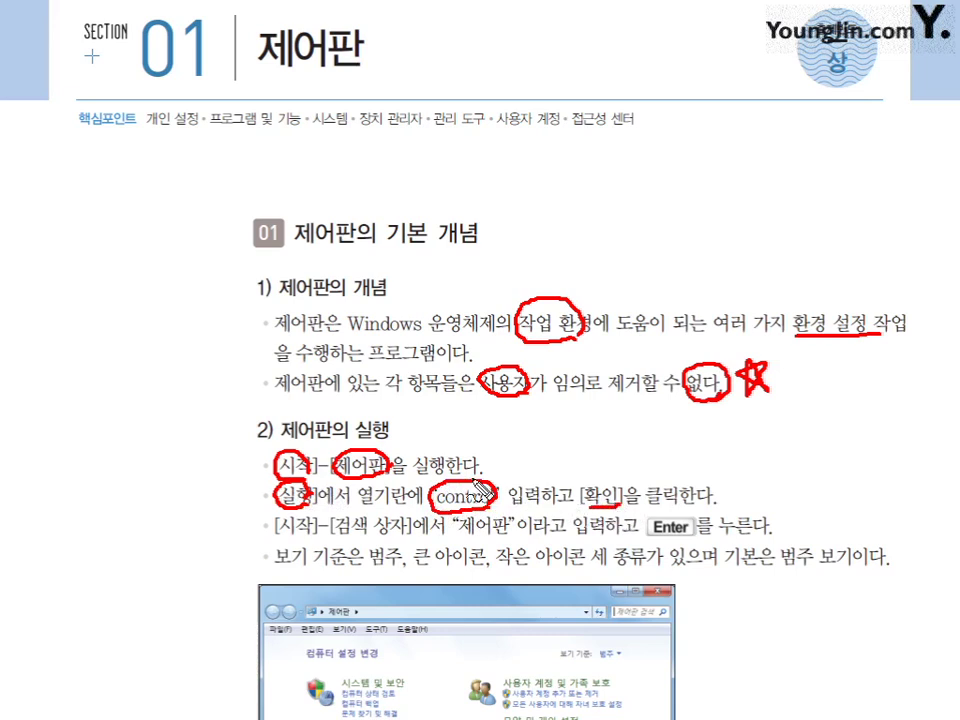
{"action": "mouse_move", "coordinate": [458, 430]}
{"action": "left_mouse_down"}
{"action": "mouse_move", "coordinate": [485, 455]}
{"action": "mouse_move", "coordinate": [482, 424]}
{"action": "mouse_move", "coordinate": [483, 447]}
{"action": "mouse_move", "coordinate": [509, 436]}
{"action": "mouse_move", "coordinate": [497, 446]}
{"action": "mouse_move", "coordinate": [521, 462]}
{"action": "mouse_move", "coordinate": [524, 446]}
{"action": "mouse_move", "coordinate": [545, 460]}
{"action": "mouse_move", "coordinate": [584, 447]}
{"action": "mouse_move", "coordinate": [640, 455]}
{"action": "mouse_move", "coordinate": [660, 438]}
{"action": "left_mouse_up"}
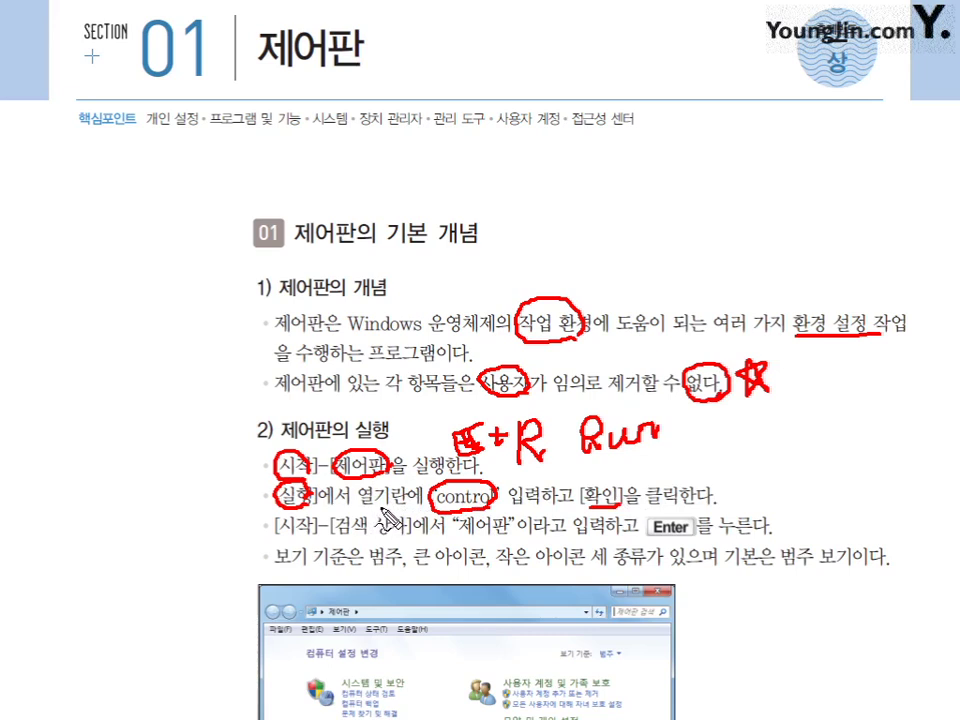
Step: Circle 시작 and "제어판" and underline 검색 상자 in the third launch method, and clear all red annotations from the page
{"action": "mouse_move", "coordinate": [317, 538]}
{"action": "left_mouse_down"}
{"action": "mouse_move", "coordinate": [285, 510]}
{"action": "mouse_move", "coordinate": [313, 528]}
{"action": "mouse_move", "coordinate": [392, 534]}
{"action": "left_mouse_up"}
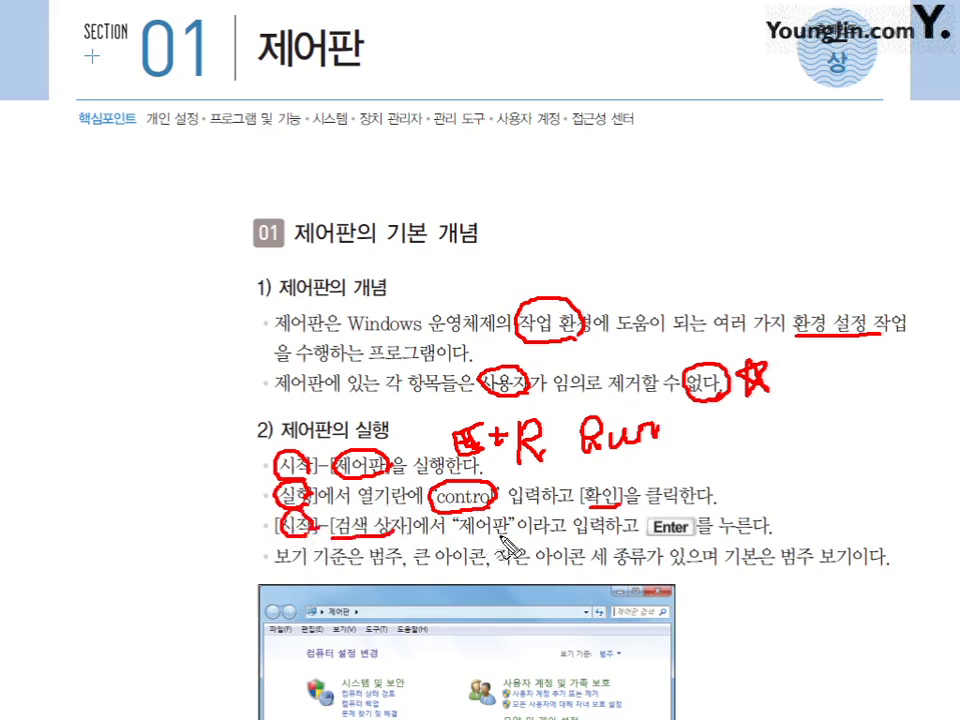
{"action": "mouse_move", "coordinate": [490, 515]}
{"action": "left_mouse_down"}
{"action": "mouse_move", "coordinate": [462, 530]}
{"action": "mouse_move", "coordinate": [520, 536]}
{"action": "mouse_move", "coordinate": [497, 510]}
{"action": "left_mouse_up"}
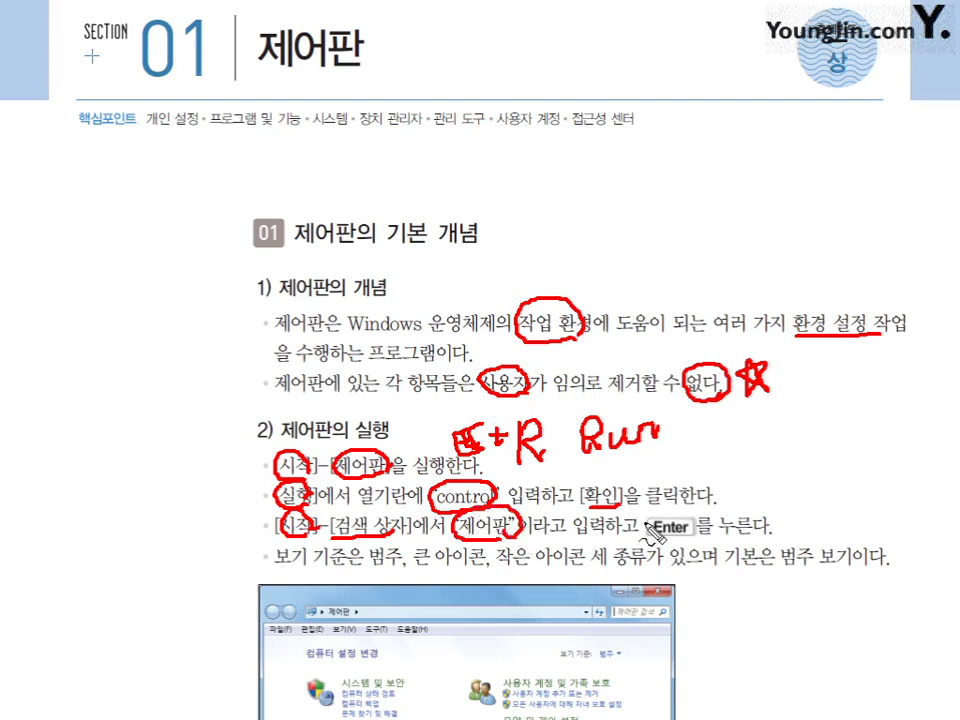
{"action": "key", "text": "Escape"}
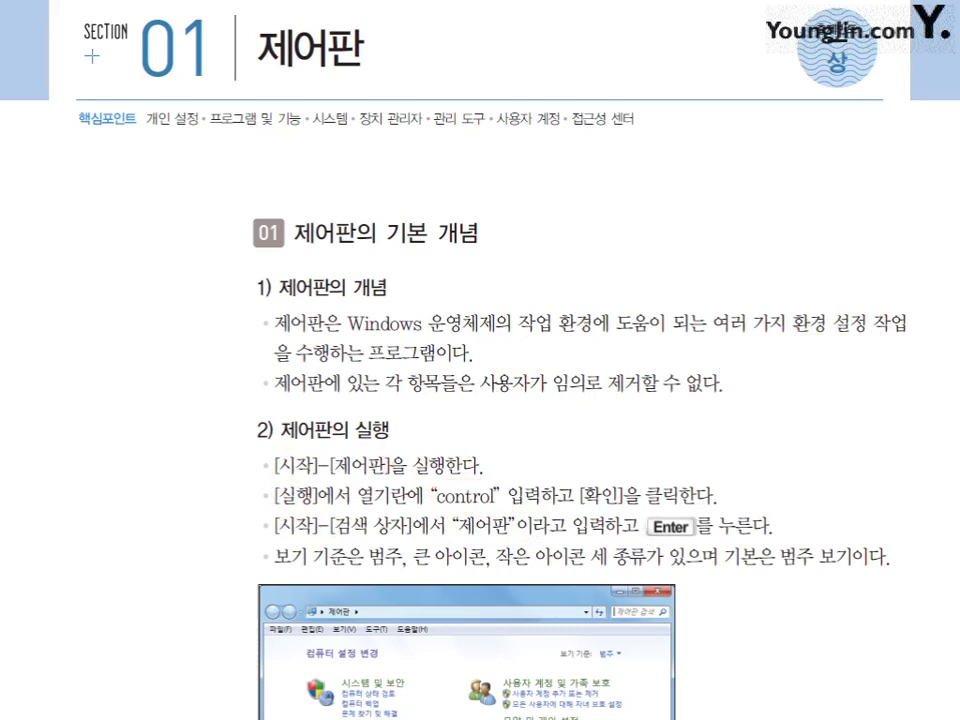
Step: Open the Control Panel (제어판) from the Start menu
{"action": "key", "text": "super"}
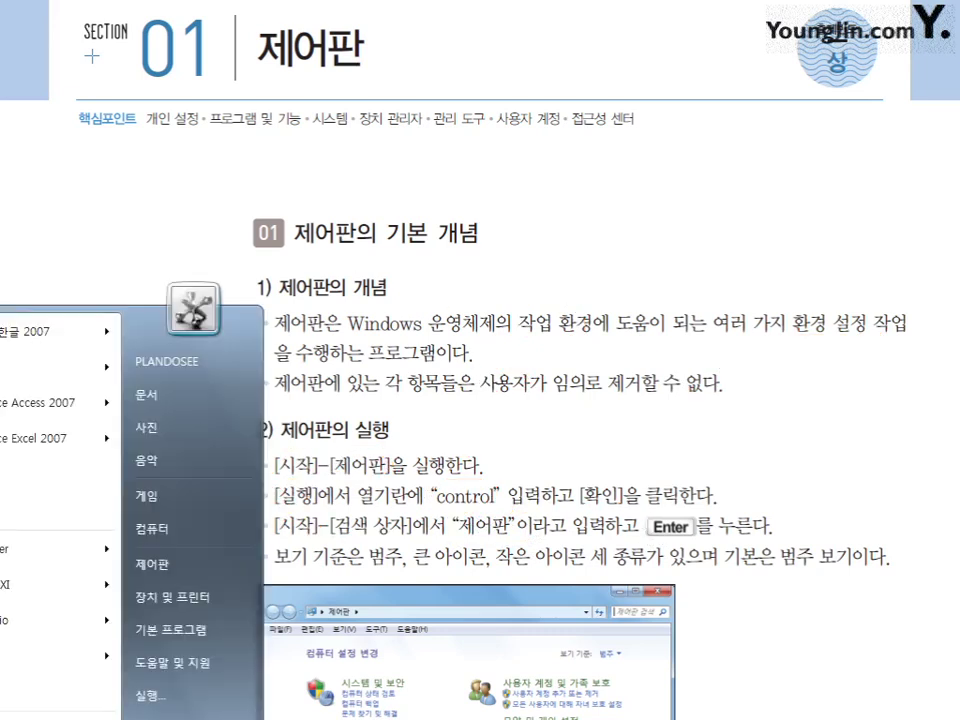
{"action": "left_click", "coordinate": [203, 568]}
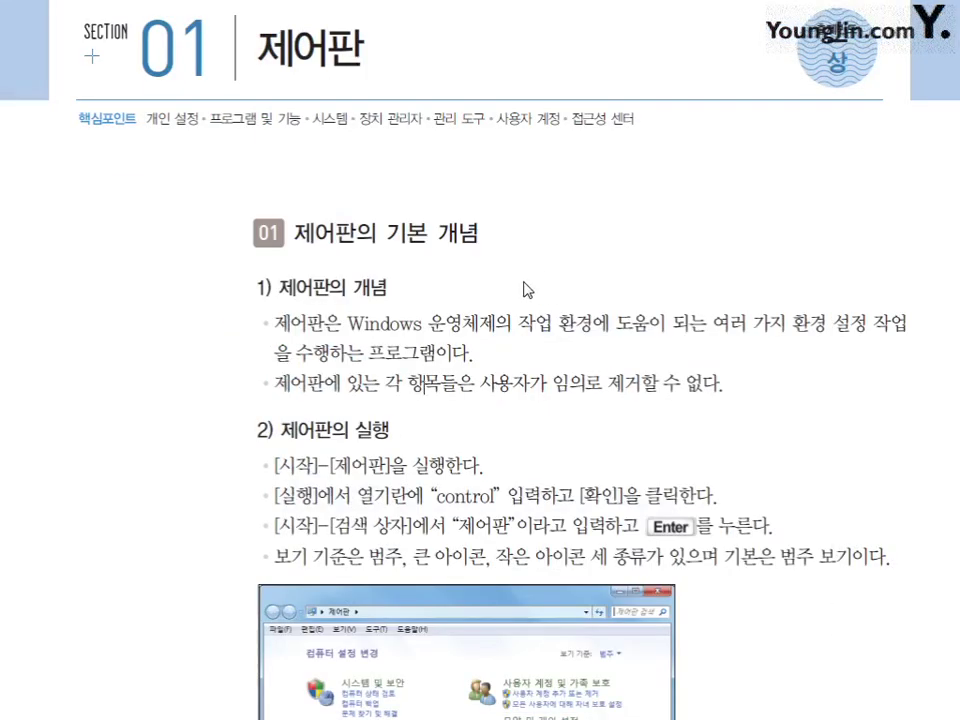
Step: Bring the Run dialog to the middle of the screen and launch the Control Panel with the command control
{"action": "key", "text": "super+r"}
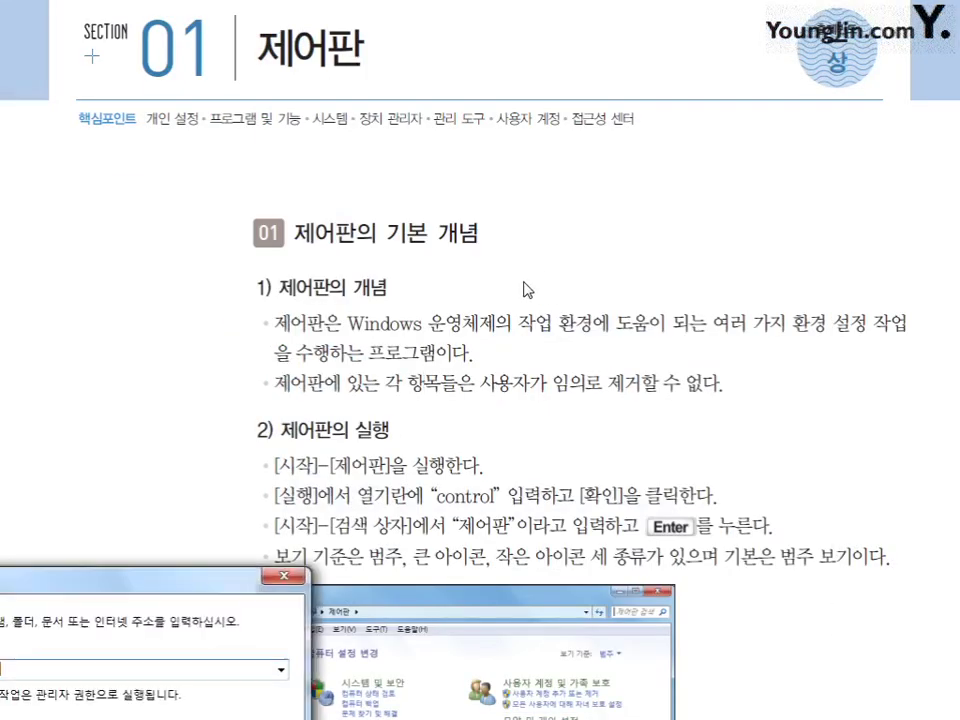
{"action": "left_click_drag", "start_coordinate": [199, 590], "coordinate": [587, 302]}
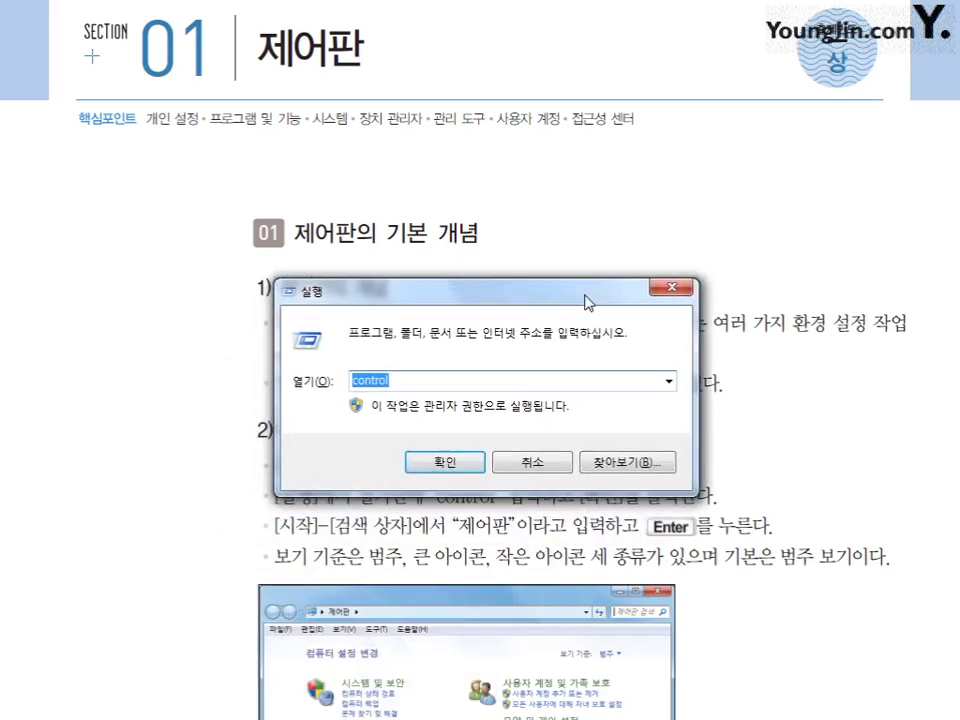
{"action": "left_click", "coordinate": [429, 380]}
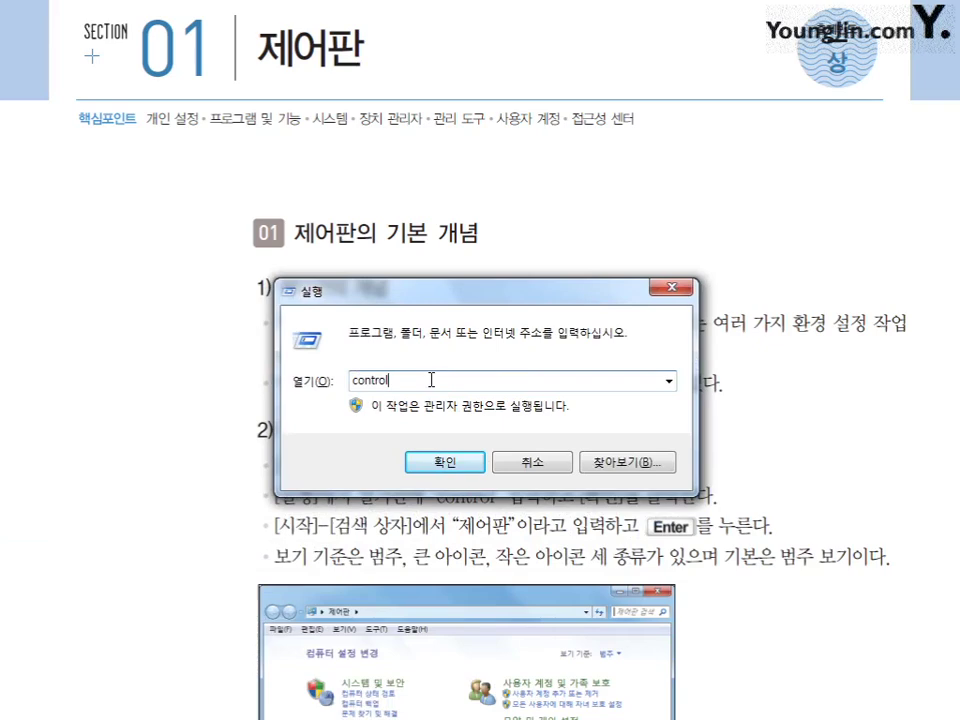
{"action": "left_click", "coordinate": [414, 463]}
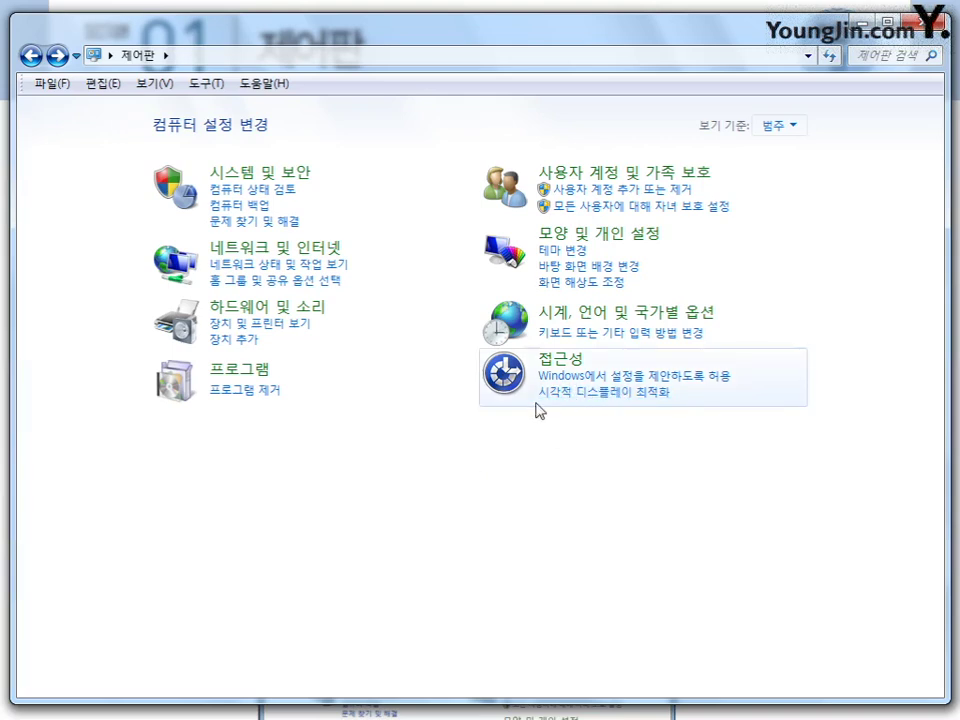
Step: Display the Control Panel items as large icons (큰 아이콘), as small icons (작은 아이콘), and by category (범주) again
{"action": "left_click", "coordinate": [787, 127]}
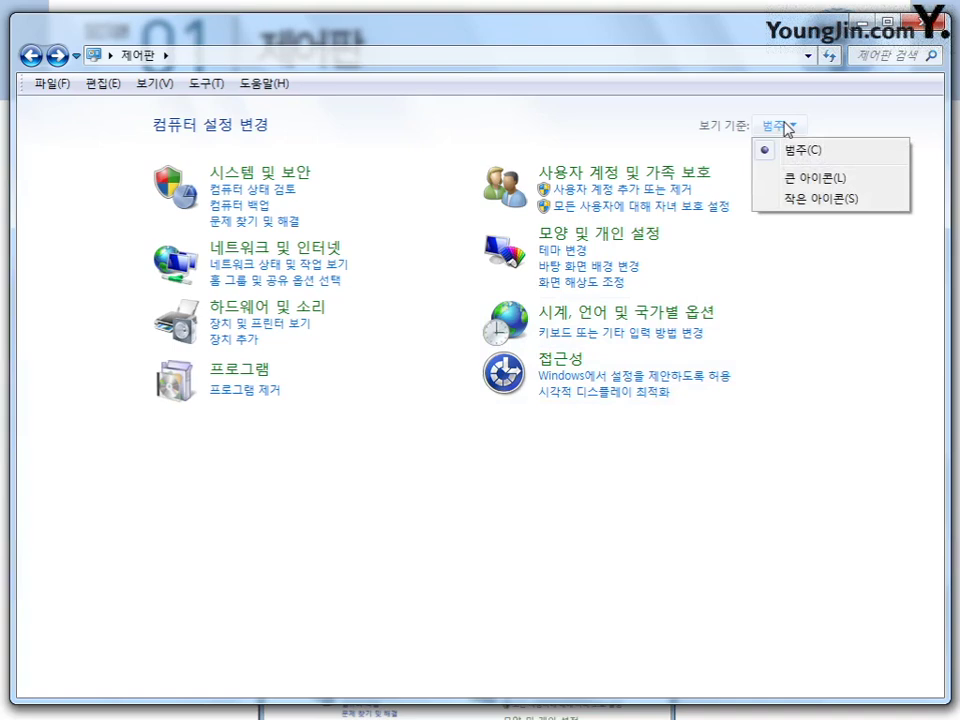
{"action": "left_click", "coordinate": [843, 185]}
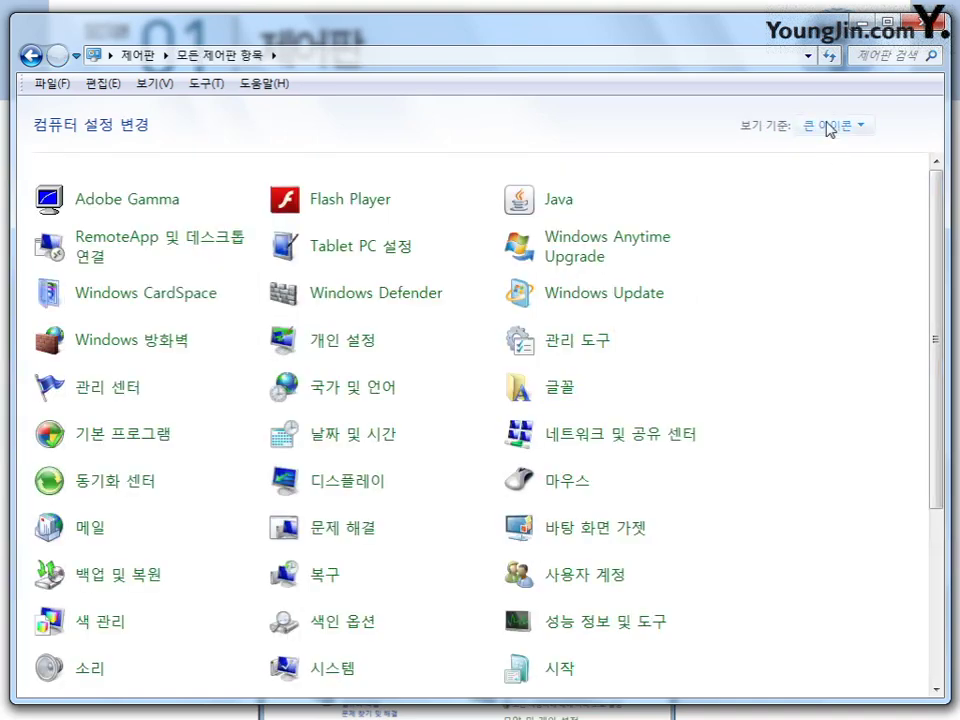
{"action": "left_click", "coordinate": [828, 127]}
{"action": "left_click", "coordinate": [857, 197]}
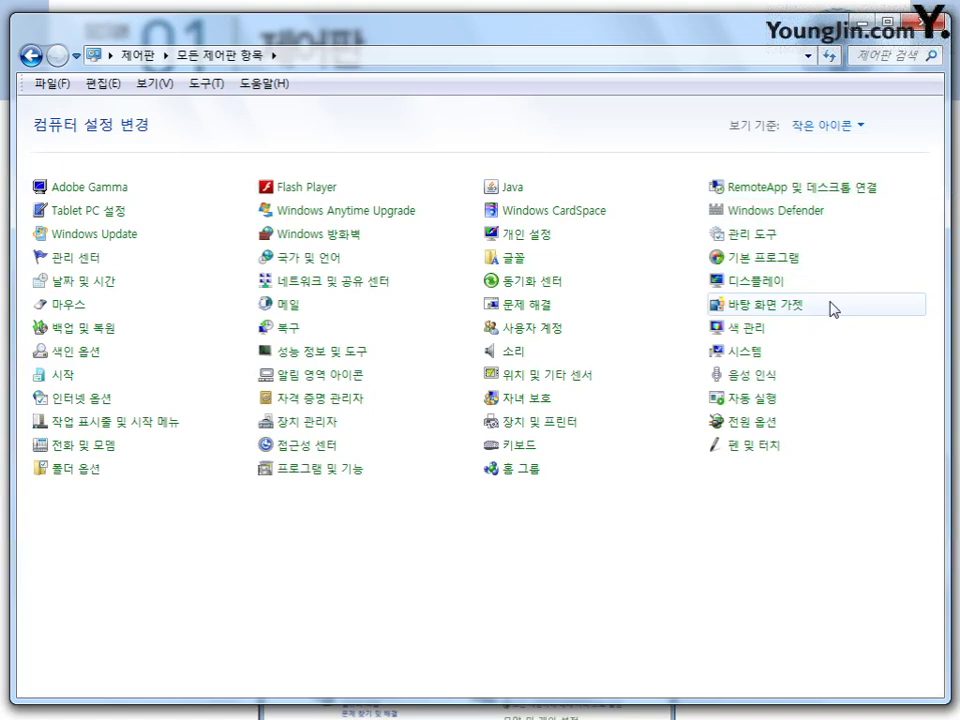
{"action": "left_click", "coordinate": [843, 128]}
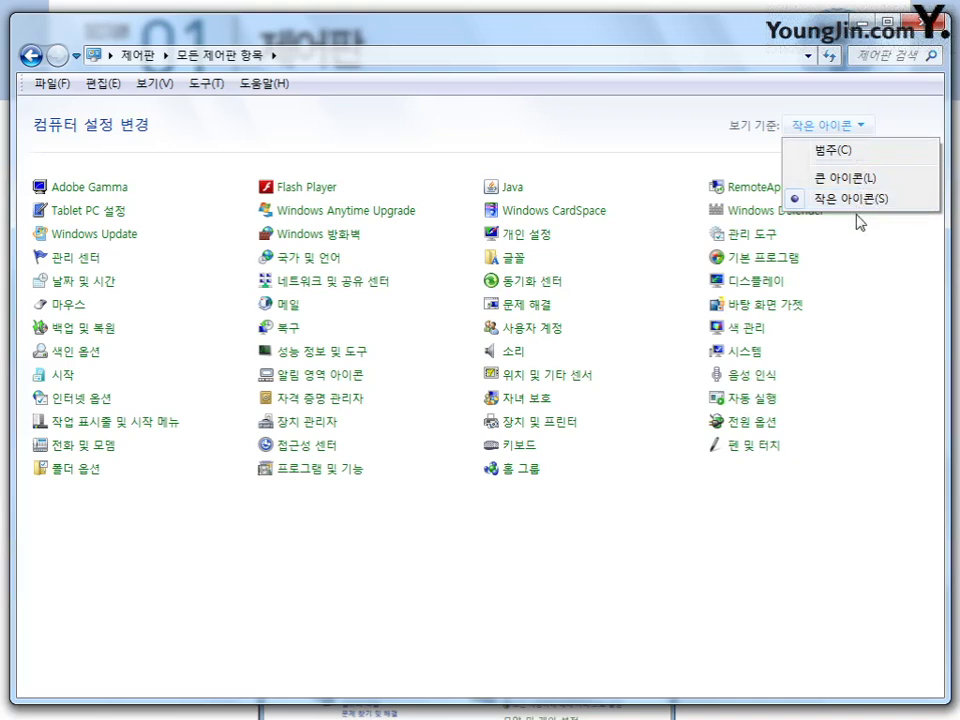
{"action": "left_click", "coordinate": [855, 150]}
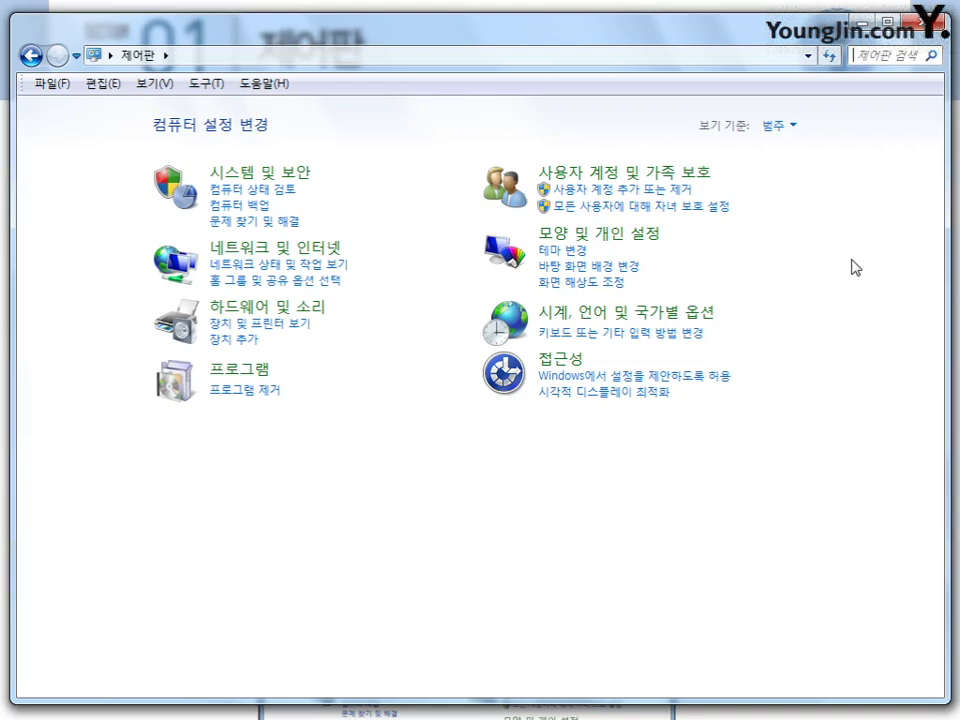
Step: Cycle the Control Panel view once more through 큰 아이콘 and 작은 아이콘, ending on 범주
{"action": "left_click", "coordinate": [795, 127]}
{"action": "left_click", "coordinate": [825, 178]}
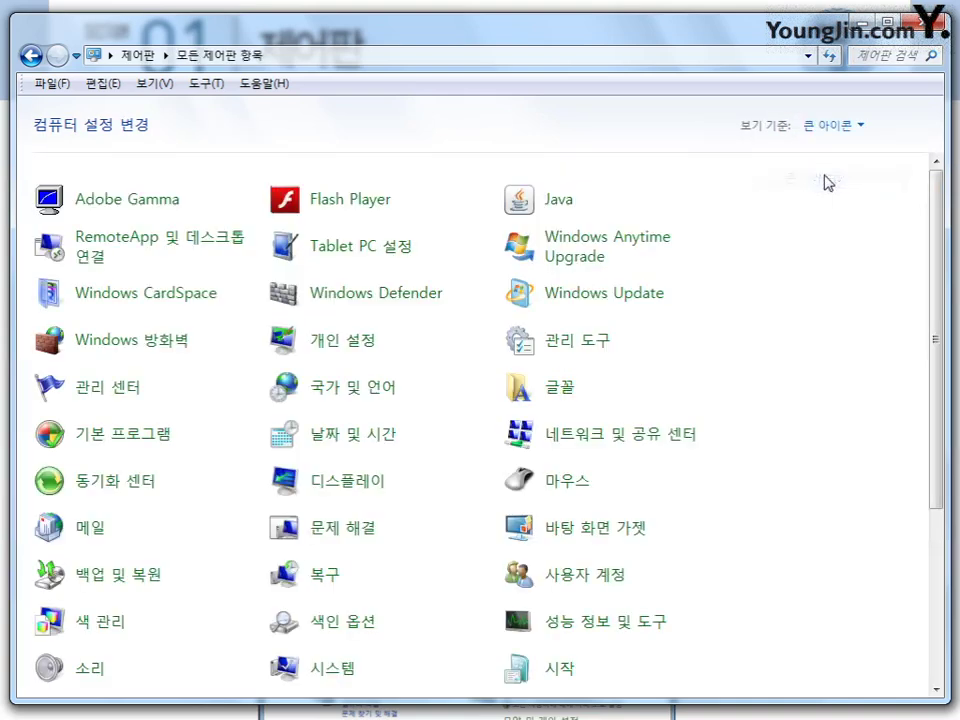
{"action": "left_click", "coordinate": [843, 134]}
{"action": "left_click", "coordinate": [798, 204]}
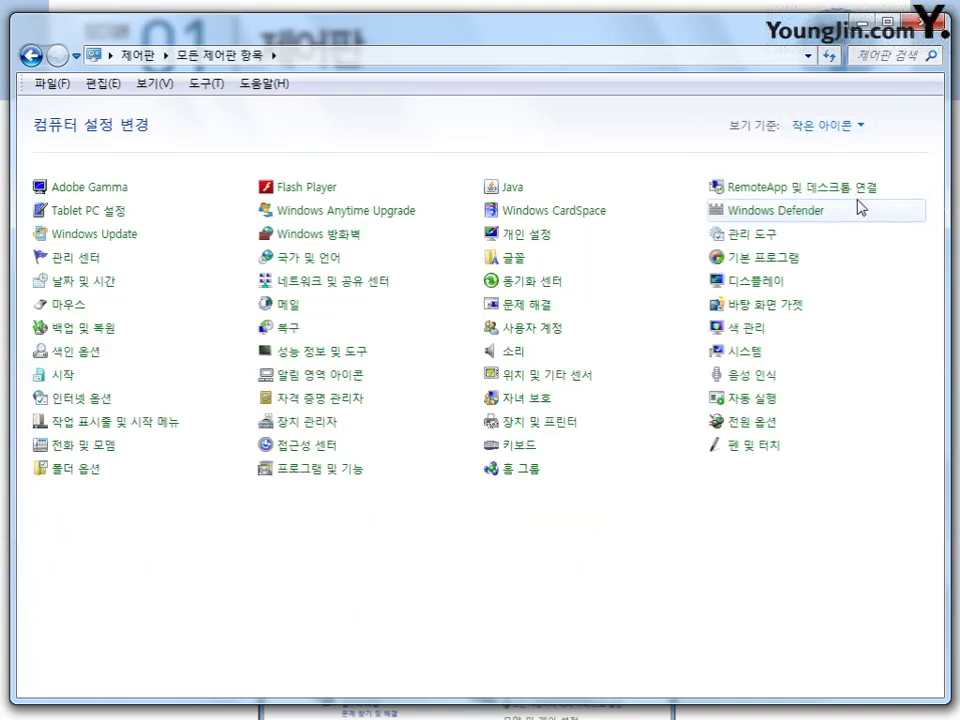
{"action": "left_click", "coordinate": [852, 128]}
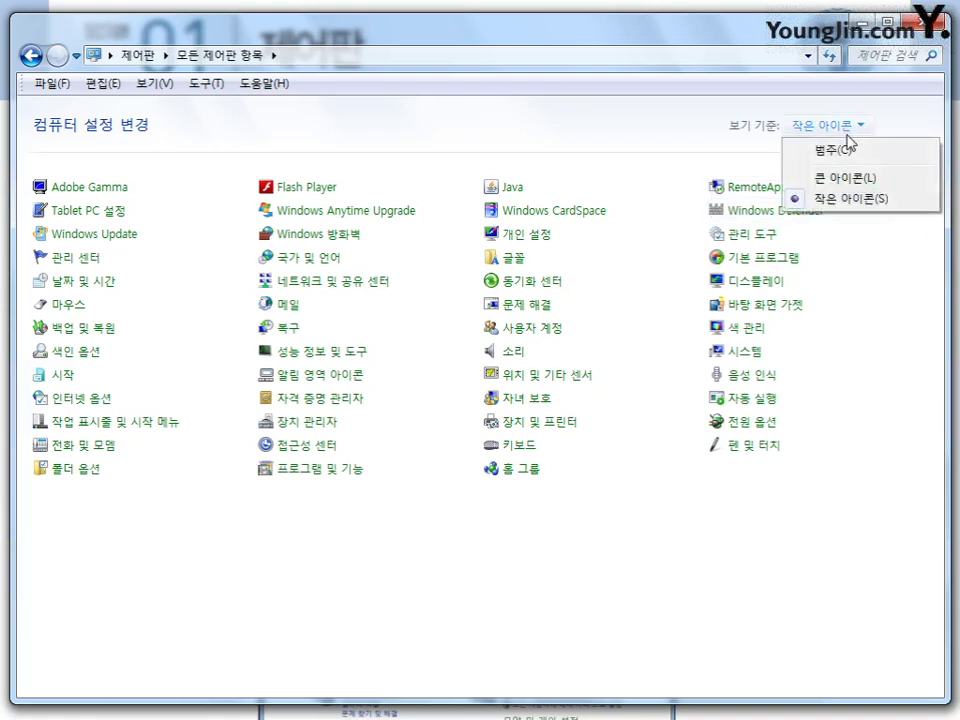
{"action": "left_click", "coordinate": [847, 152]}
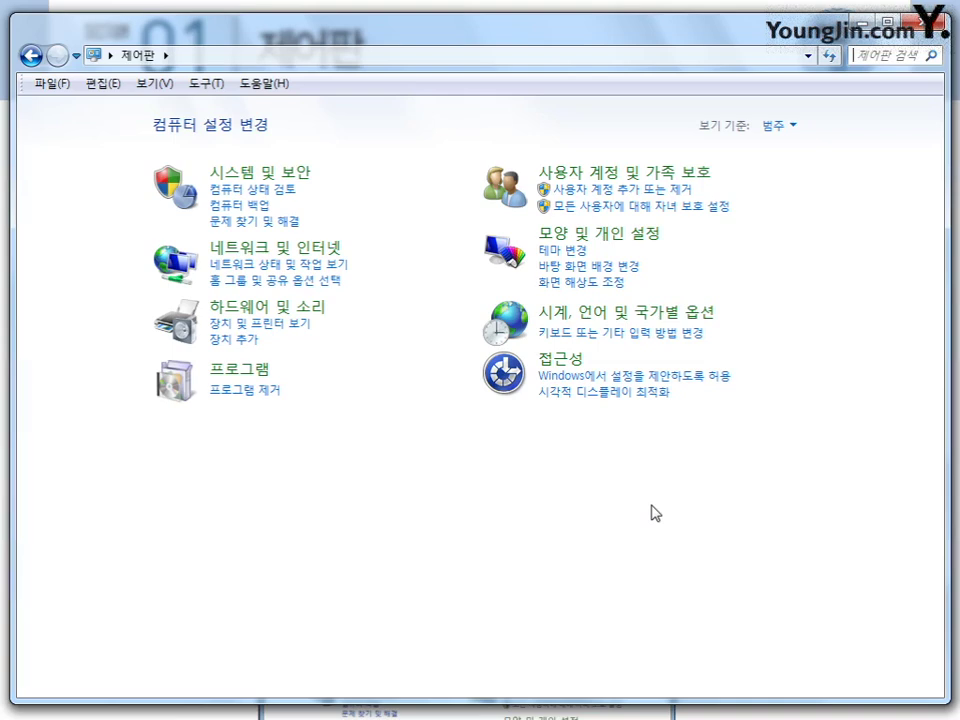
Step: Open 모양 및 개인 설정, underline 테마 변경, 바탕 화면 배경 변경, 창 투명 효과 색 변경 and 화면 보호기 변경 in red, and circle 소리 효과 변경
{"action": "left_click", "coordinate": [636, 244]}
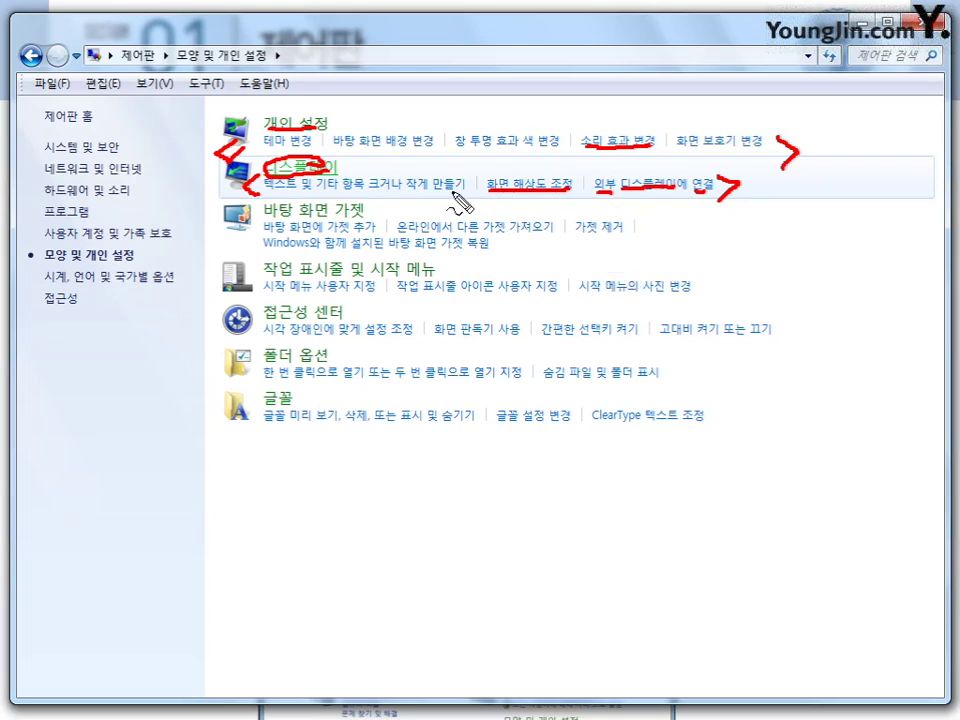
{"action": "left_click_drag", "start_coordinate": [318, 144], "coordinate": [328, 140]}
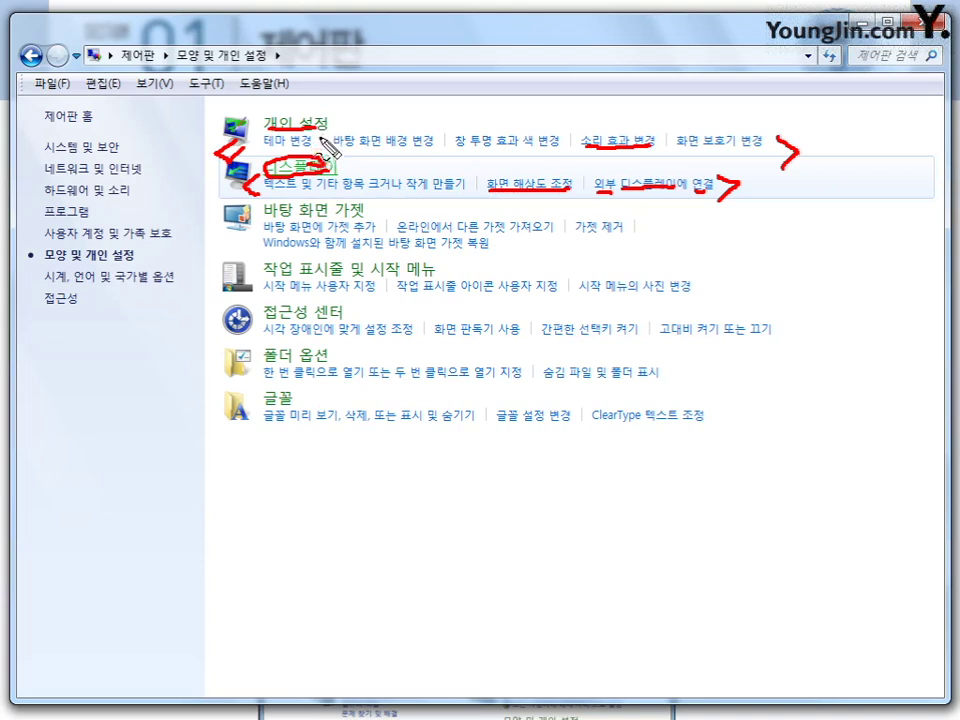
{"action": "left_click_drag", "start_coordinate": [321, 149], "coordinate": [273, 151]}
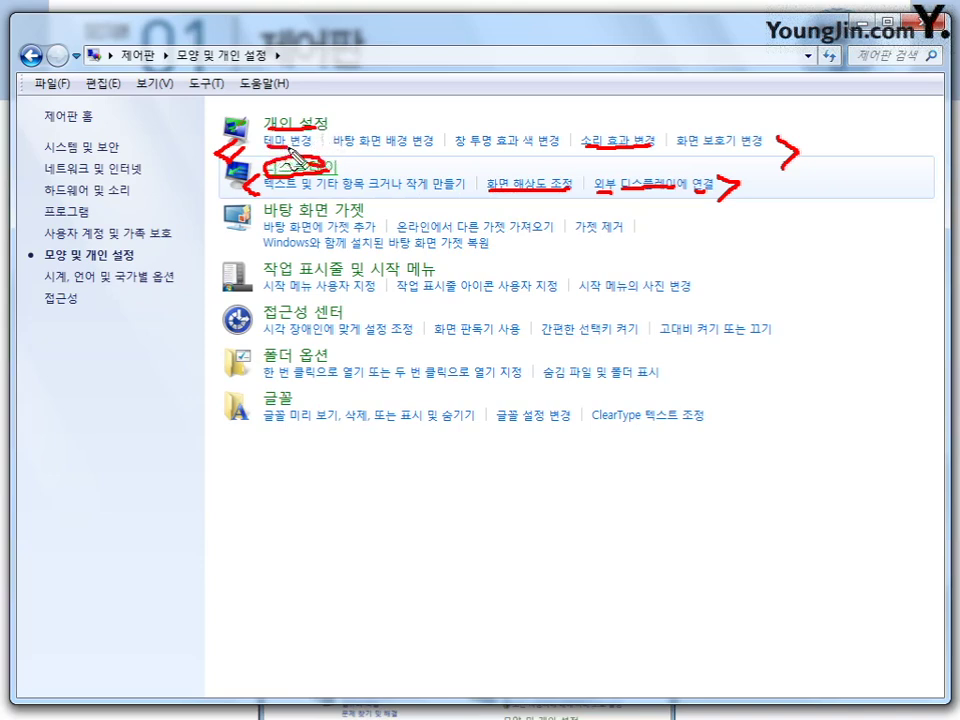
{"action": "left_click_drag", "start_coordinate": [335, 144], "coordinate": [420, 152]}
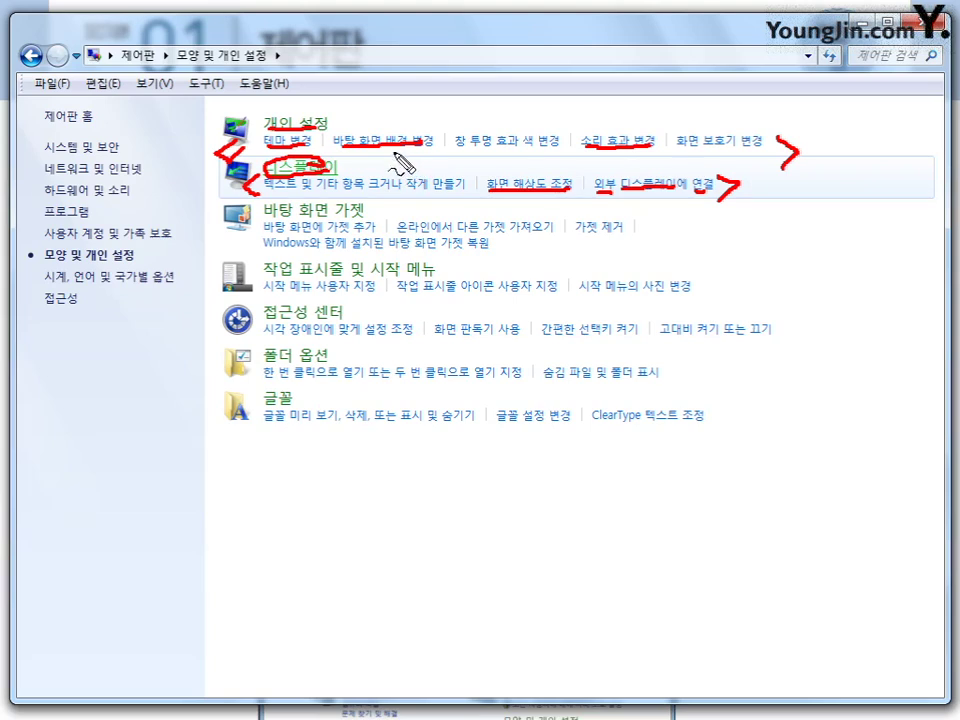
{"action": "left_click_drag", "start_coordinate": [457, 152], "coordinate": [550, 155]}
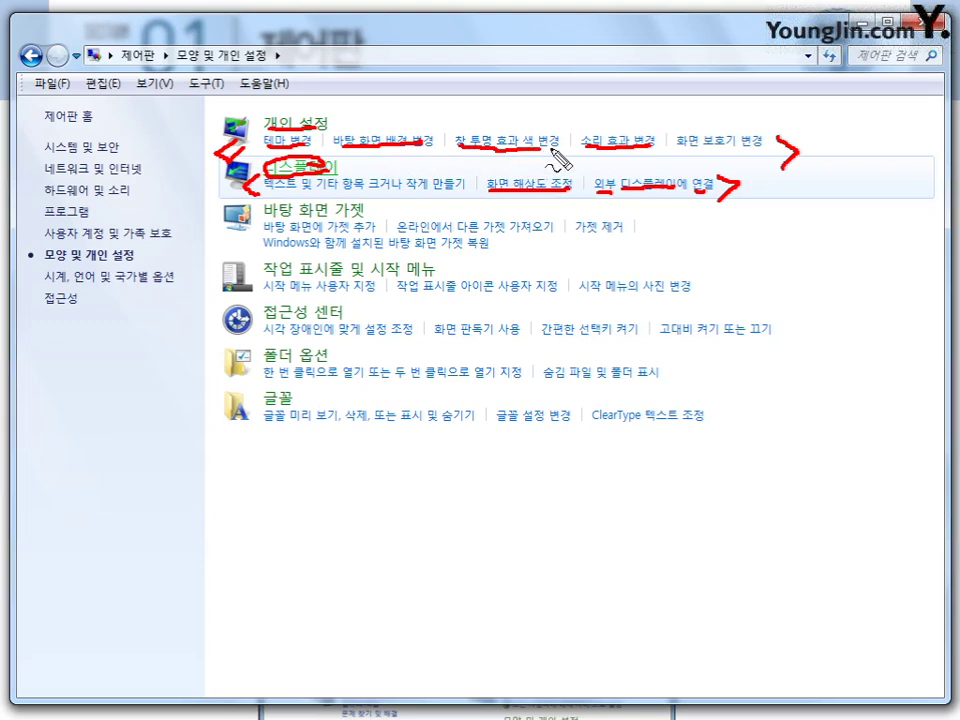
{"action": "left_click_drag", "start_coordinate": [668, 160], "coordinate": [750, 162]}
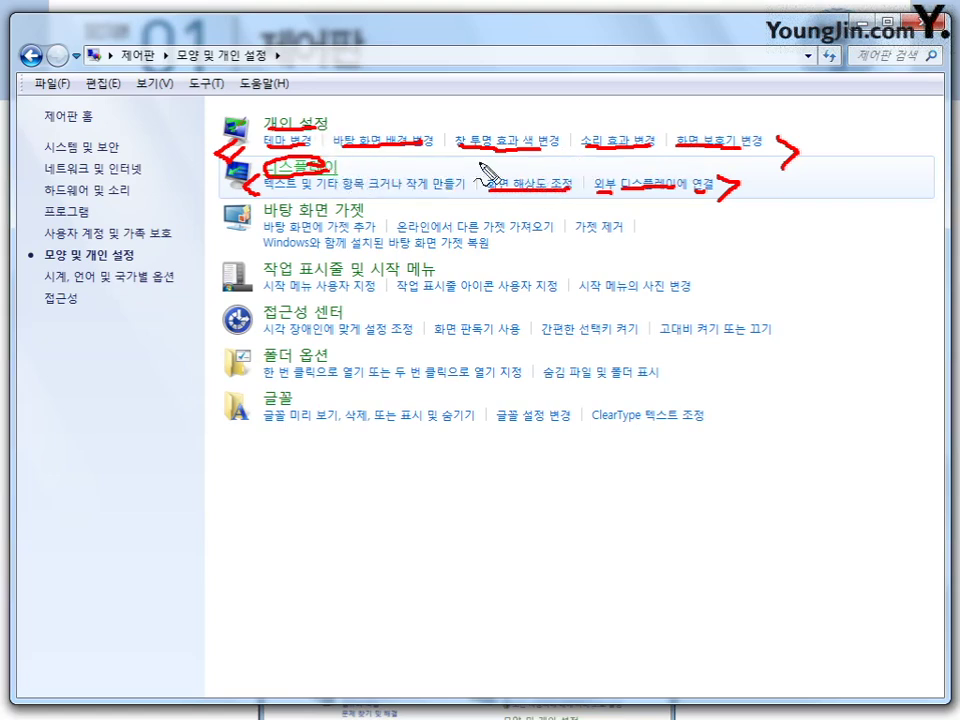
{"action": "mouse_move", "coordinate": [590, 150]}
{"action": "left_mouse_down"}
{"action": "mouse_move", "coordinate": [654, 129]}
{"action": "mouse_move", "coordinate": [600, 128]}
{"action": "left_mouse_up"}
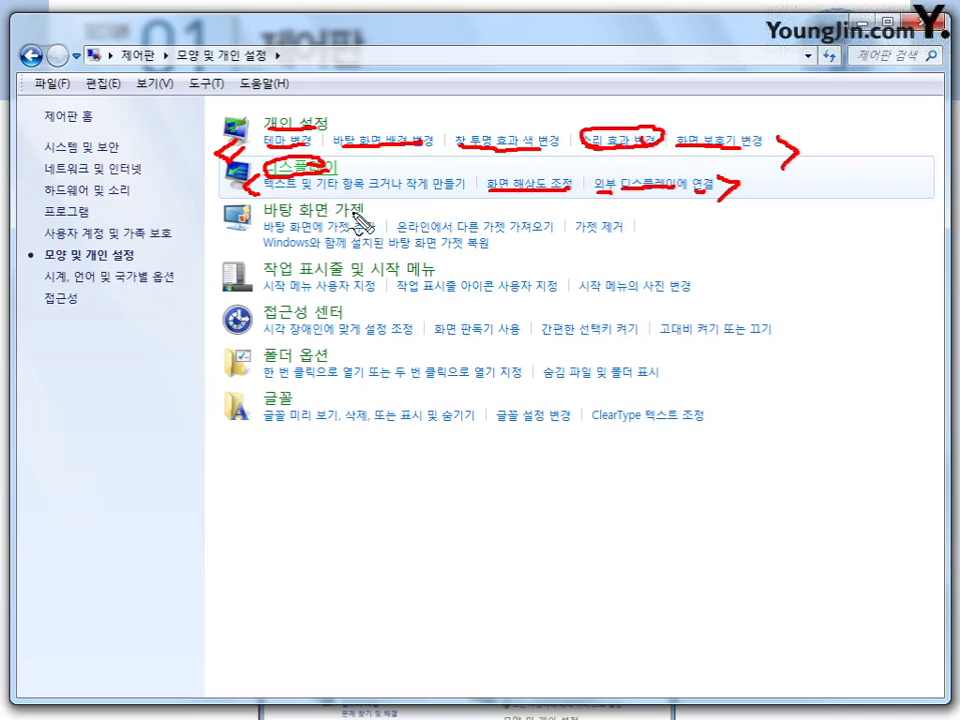
Step: Clear the red marks and underline 가젯 in the 바탕 화면 가젯 task links, including 가젯 복원
{"action": "key", "text": "Escape"}
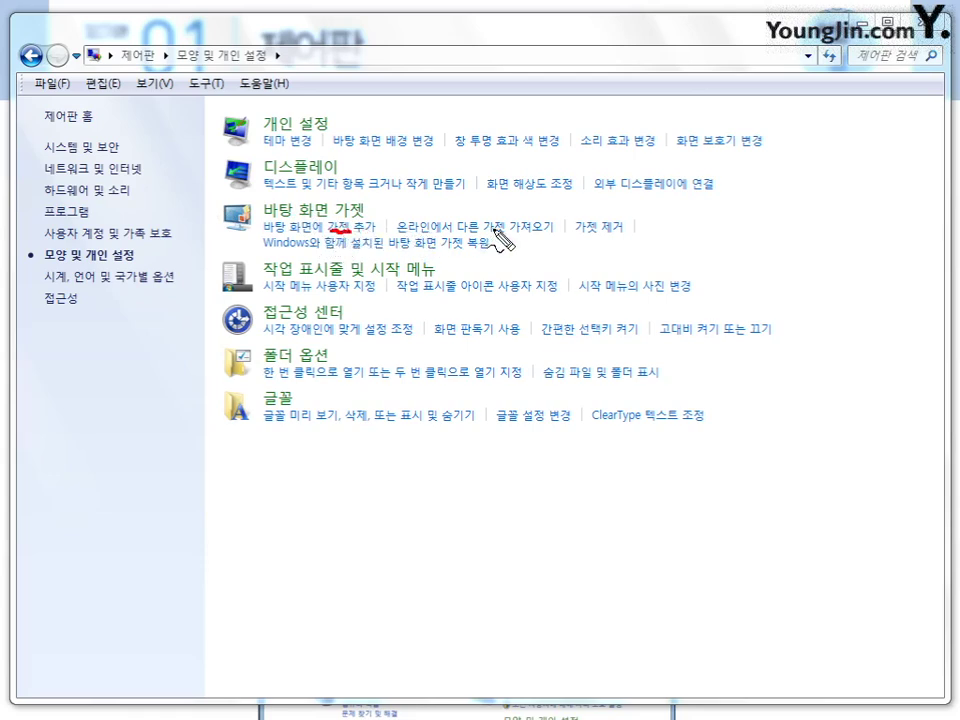
{"action": "left_click_drag", "start_coordinate": [486, 229], "coordinate": [500, 231]}
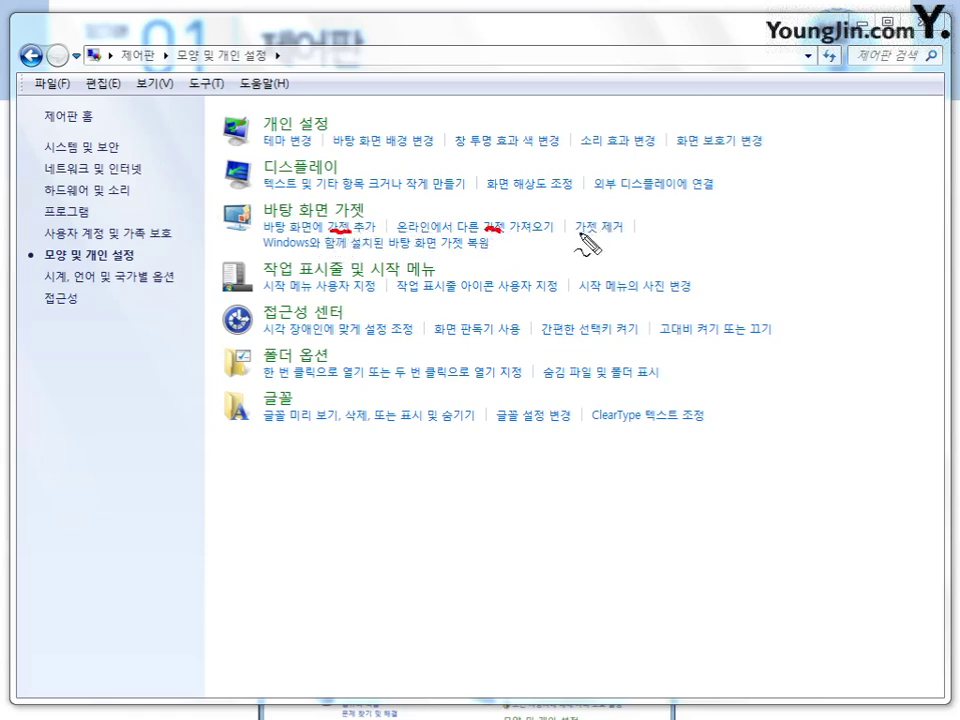
{"action": "left_click_drag", "start_coordinate": [577, 231], "coordinate": [599, 233]}
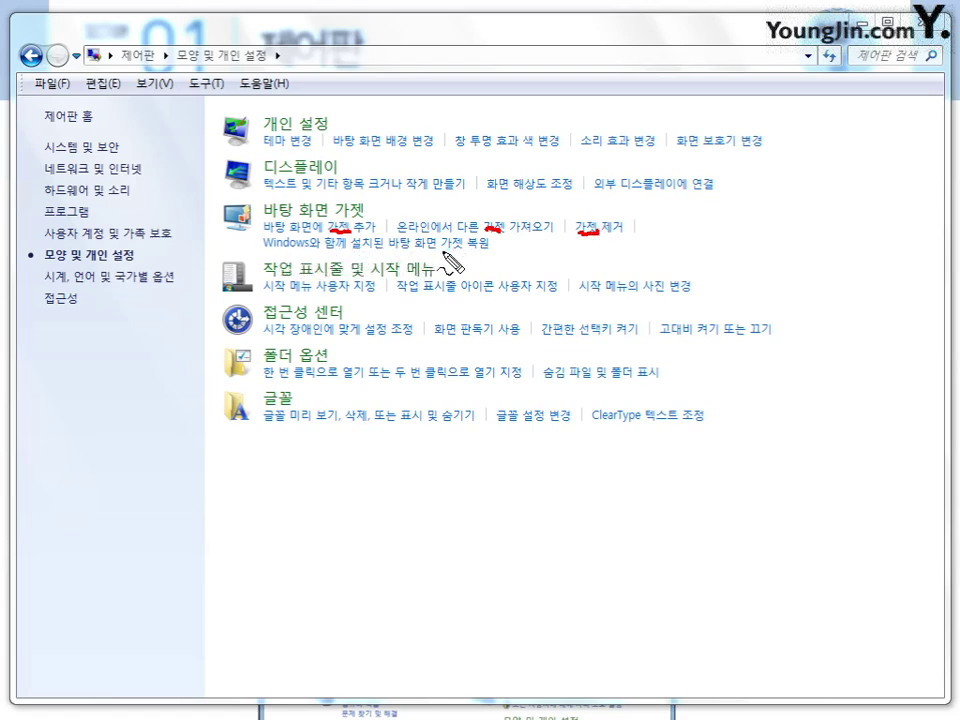
{"action": "left_click_drag", "start_coordinate": [442, 247], "coordinate": [488, 246]}
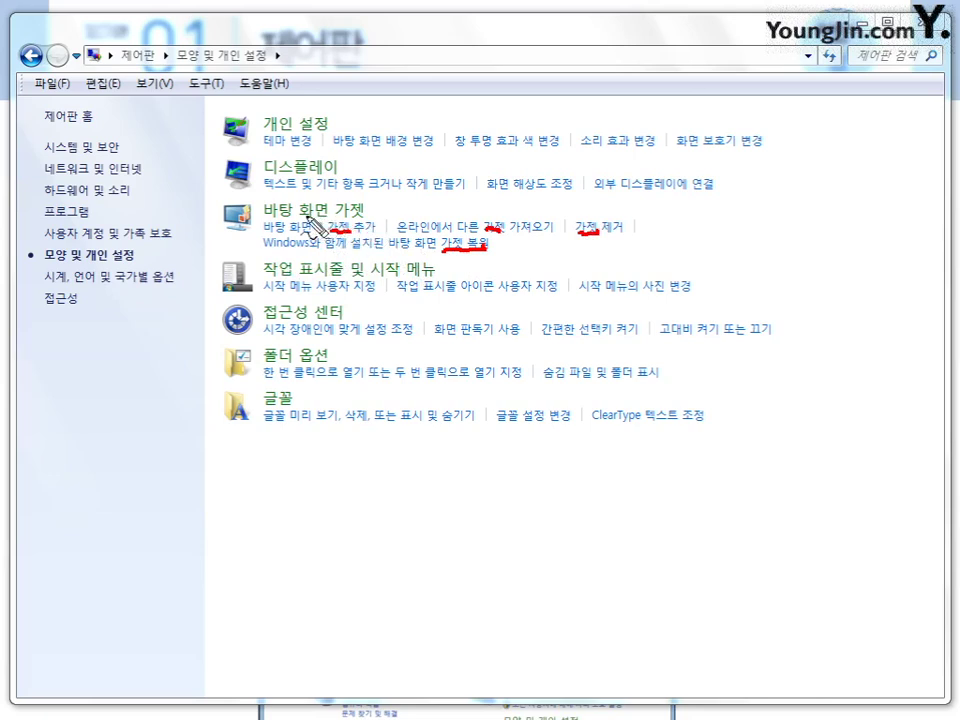
Step: Bracket 바탕 화면 가젯 in red, and underline the task links of 작업 표시줄 및 시작 메뉴 with an angle mark over its icon
{"action": "mouse_move", "coordinate": [262, 205]}
{"action": "left_mouse_down"}
{"action": "mouse_move", "coordinate": [250, 222]}
{"action": "mouse_move", "coordinate": [258, 238]}
{"action": "left_mouse_up"}
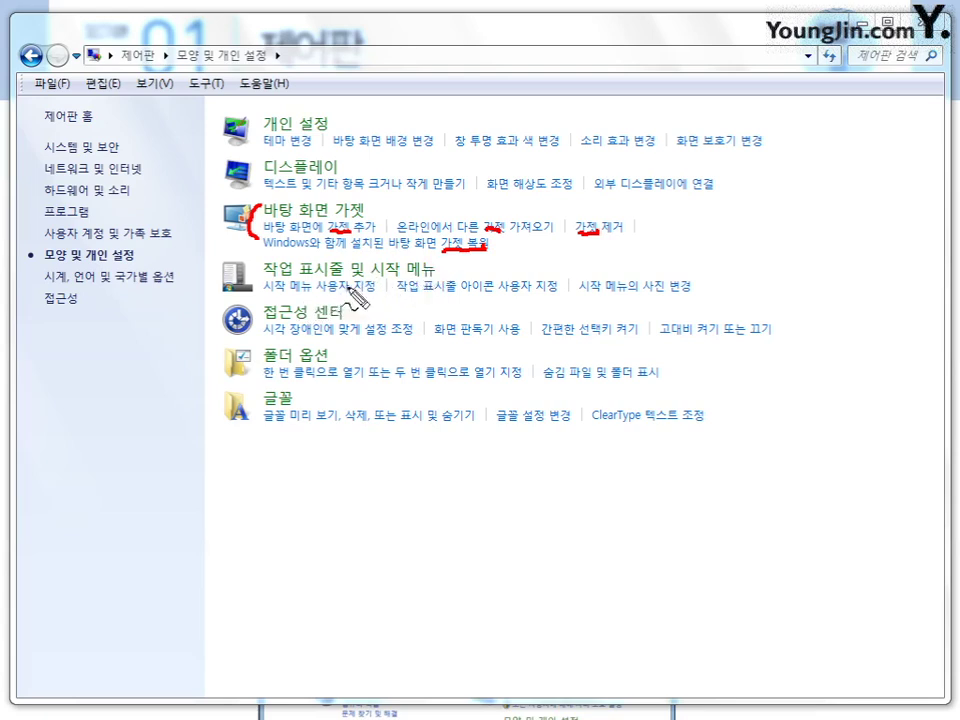
{"action": "mouse_move", "coordinate": [264, 293]}
{"action": "left_mouse_down"}
{"action": "mouse_move", "coordinate": [360, 293]}
{"action": "mouse_move", "coordinate": [398, 268]}
{"action": "mouse_move", "coordinate": [428, 297]}
{"action": "mouse_move", "coordinate": [455, 297]}
{"action": "left_mouse_up"}
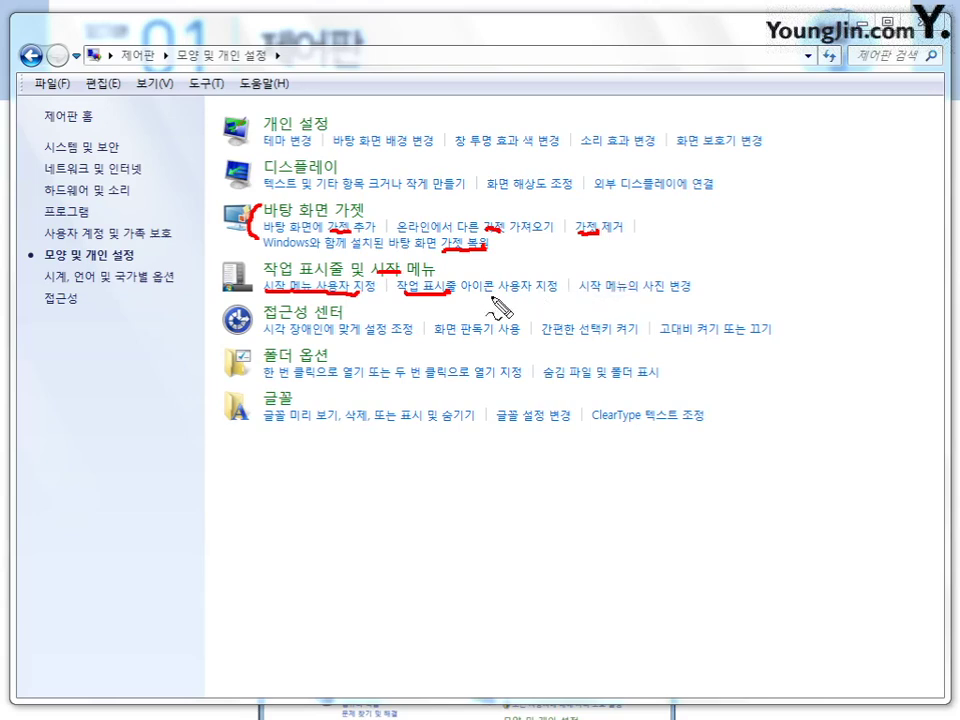
{"action": "left_click_drag", "start_coordinate": [583, 297], "coordinate": [680, 297]}
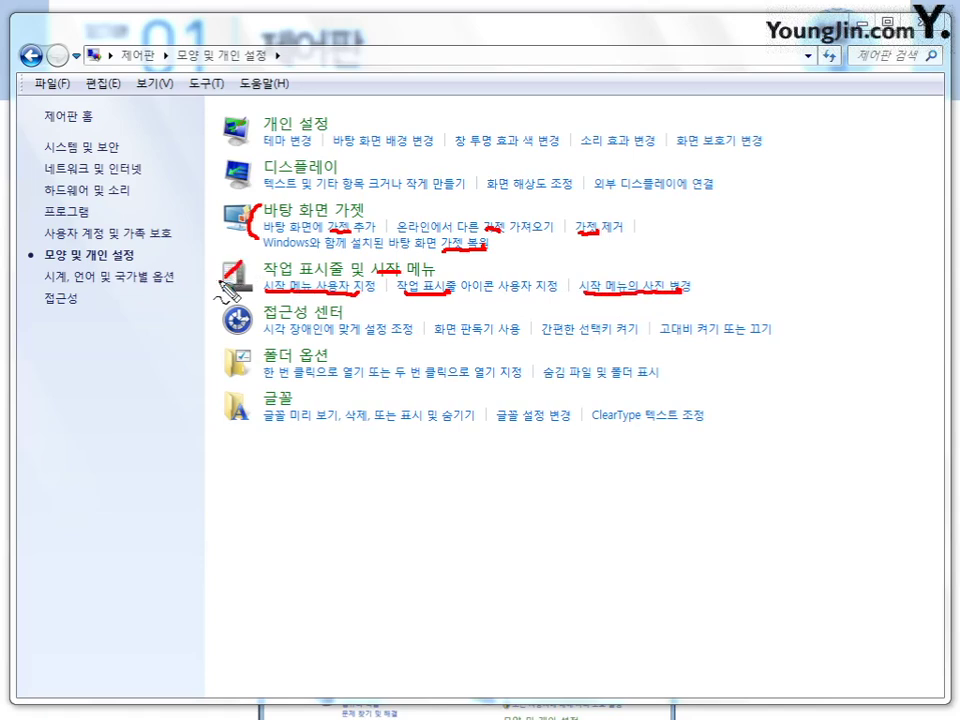
{"action": "mouse_move", "coordinate": [245, 262]}
{"action": "left_mouse_down"}
{"action": "mouse_move", "coordinate": [222, 278]}
{"action": "mouse_move", "coordinate": [250, 287]}
{"action": "left_mouse_up"}
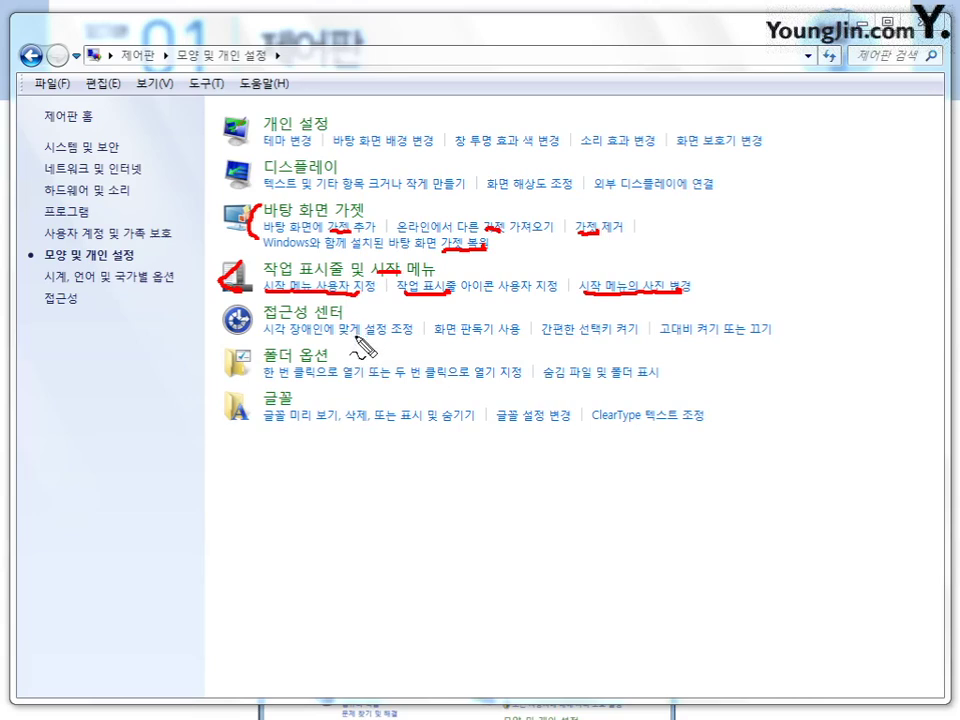
Step: Underline 접근성 센터 and its task links 장애인, 판독기, 선택키 켜기 and 고대비 켜기 또는 끄기 in red
{"action": "left_click_drag", "start_coordinate": [290, 337], "coordinate": [322, 337]}
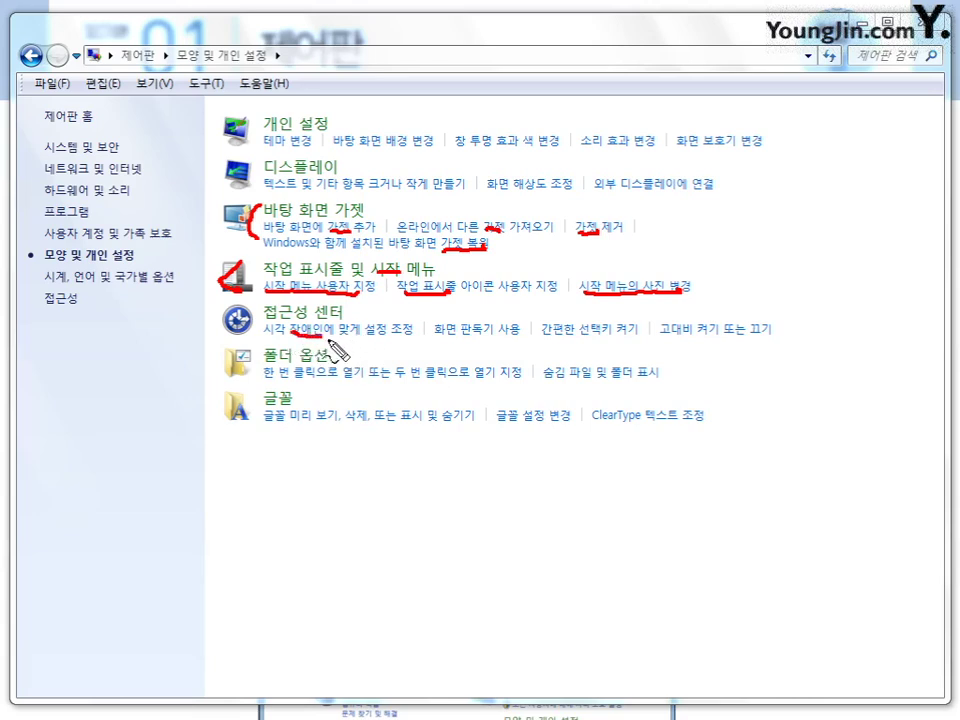
{"action": "left_click_drag", "start_coordinate": [451, 338], "coordinate": [490, 338]}
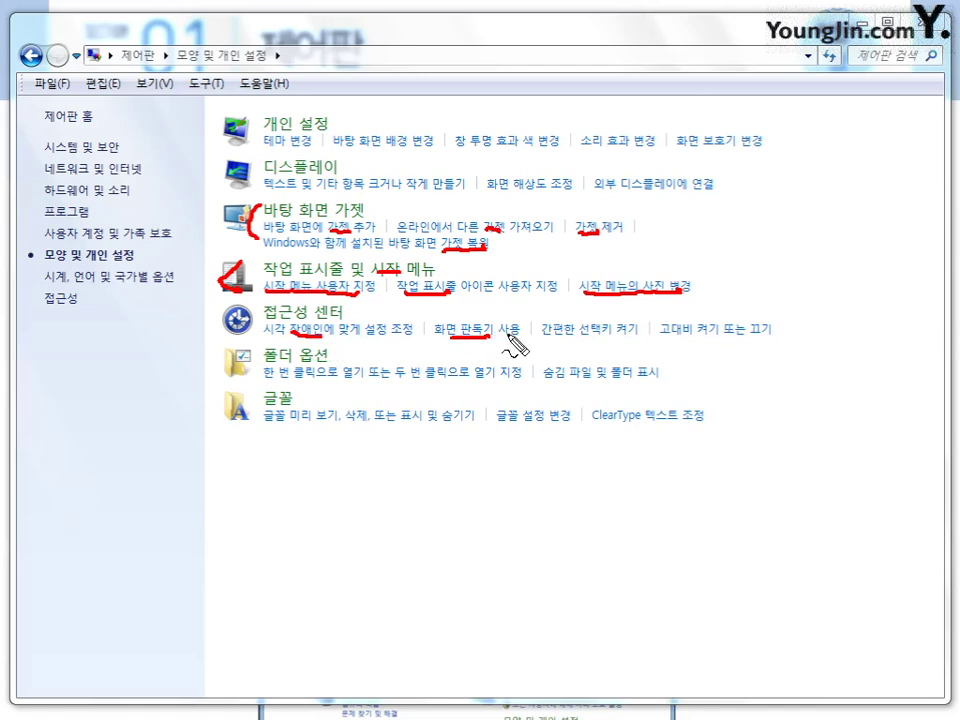
{"action": "left_click_drag", "start_coordinate": [600, 338], "coordinate": [754, 338]}
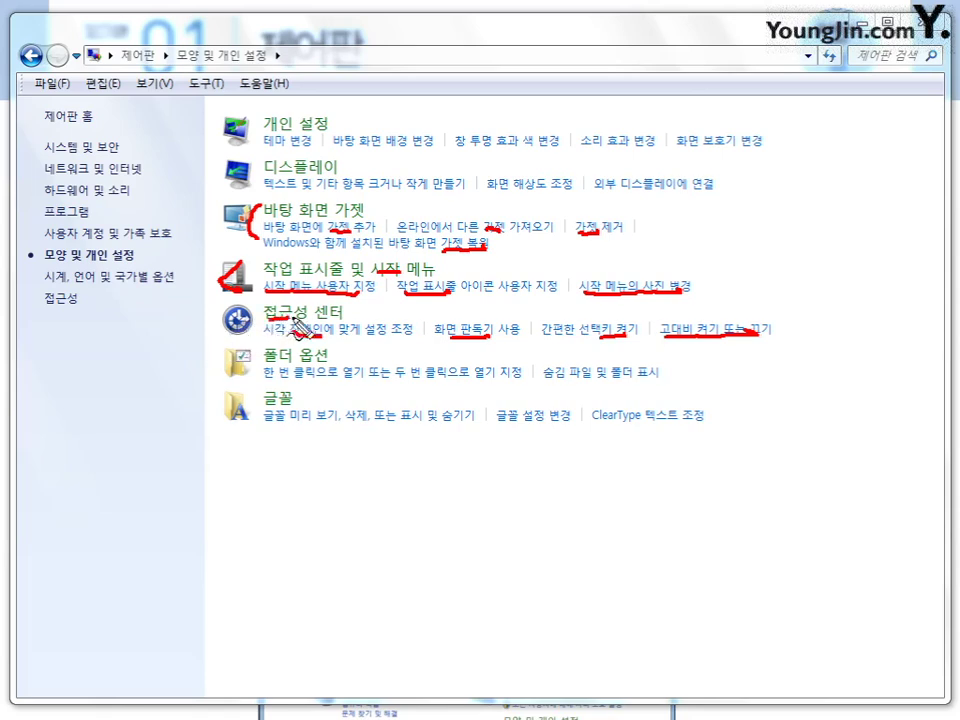
{"action": "mouse_move", "coordinate": [265, 320]}
{"action": "left_mouse_down"}
{"action": "mouse_move", "coordinate": [340, 319]}
{"action": "mouse_move", "coordinate": [326, 336]}
{"action": "left_mouse_up"}
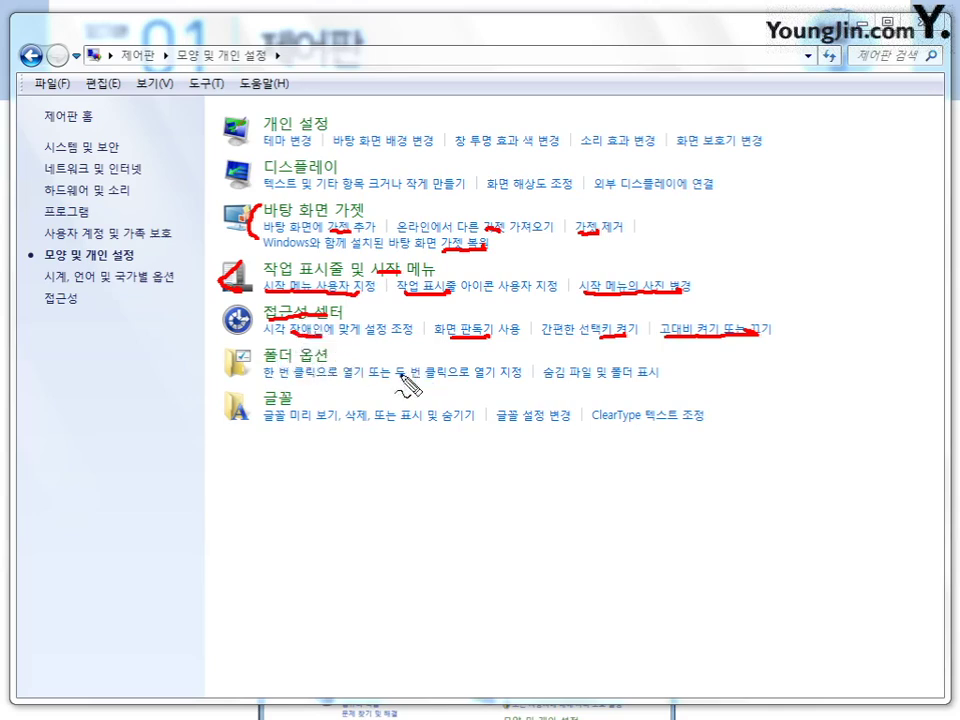
Step: Underline 열기 and 두 번 클릭 under 폴더 옵션, and 글꼴 and ClearType 텍스트 under 글꼴
{"action": "left_click_drag", "start_coordinate": [344, 376], "coordinate": [444, 377]}
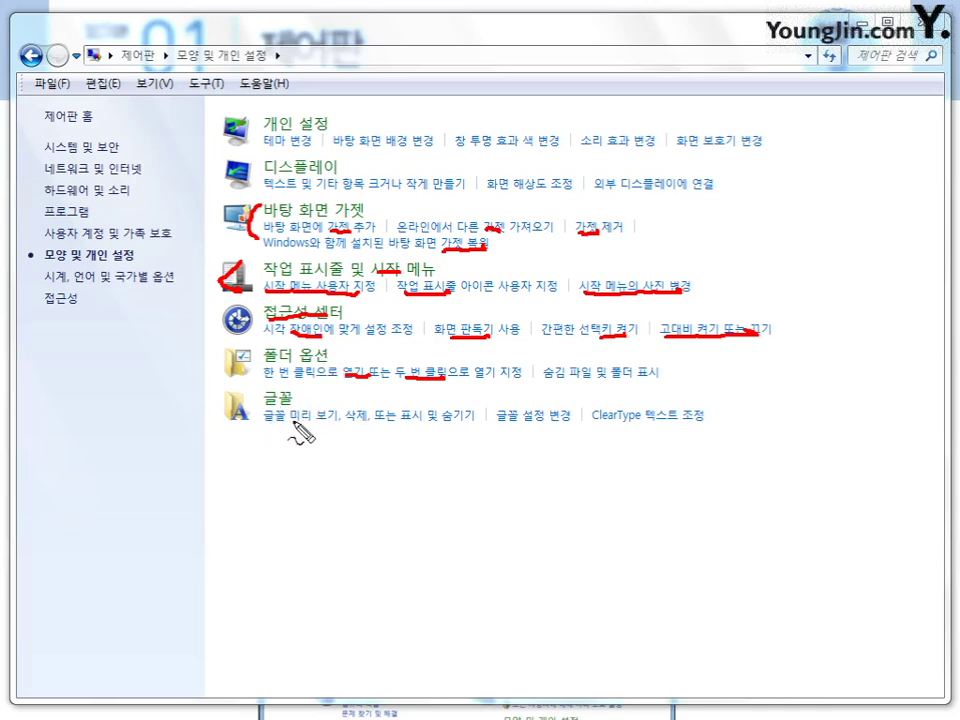
{"action": "left_click_drag", "start_coordinate": [268, 418], "coordinate": [282, 418]}
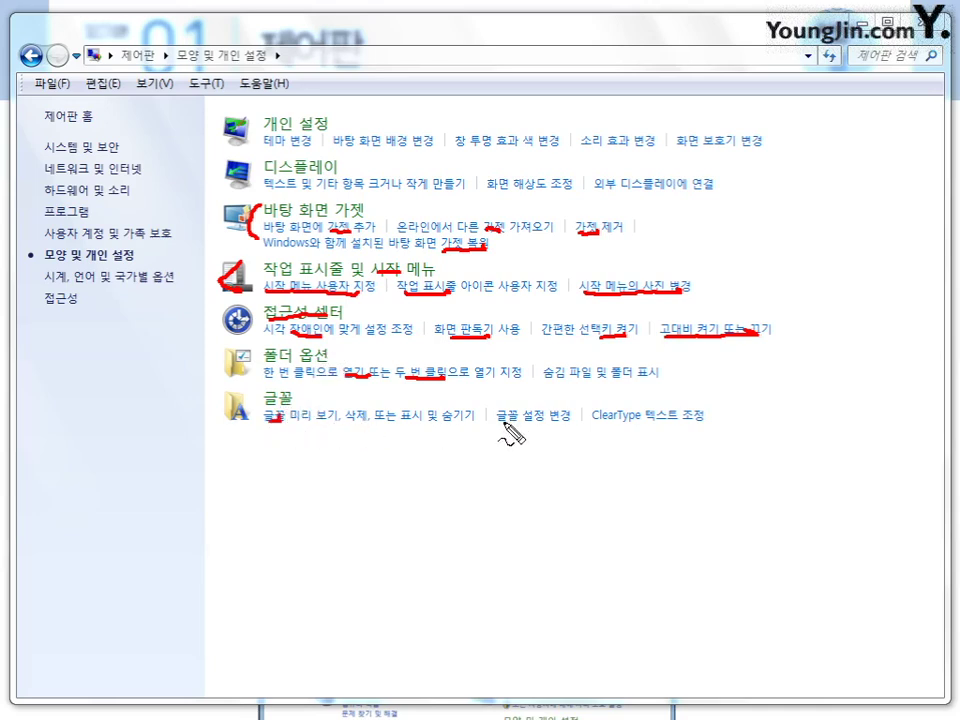
{"action": "left_click_drag", "start_coordinate": [499, 423], "coordinate": [515, 424]}
{"action": "left_click_drag", "start_coordinate": [595, 424], "coordinate": [685, 423]}
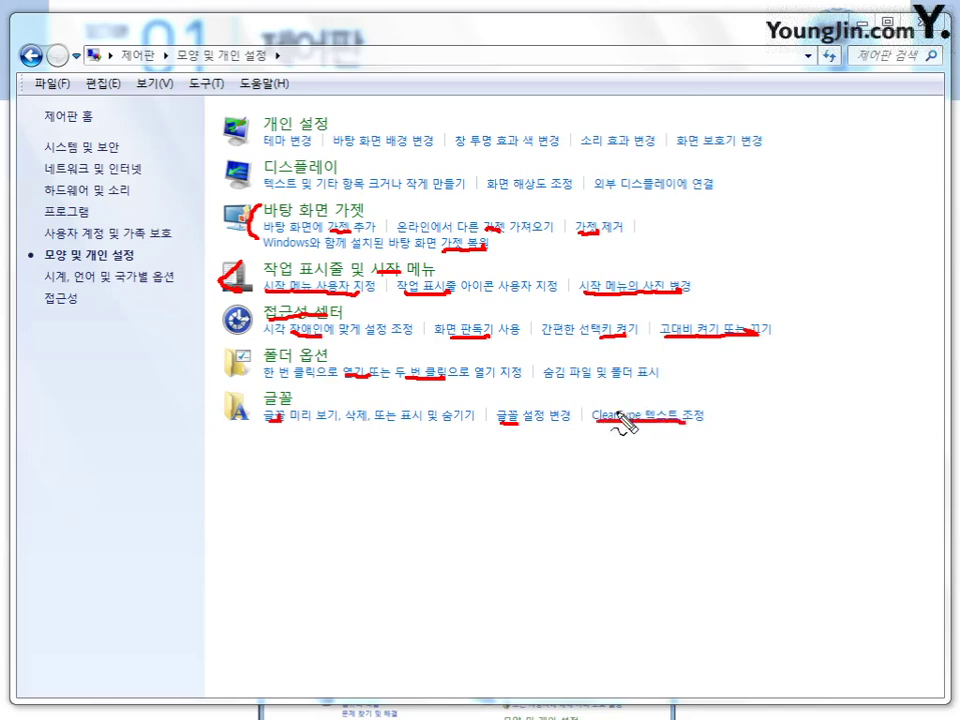
Step: Circle 제어판 and 모양 및 개인 설정 in the address path, bracket the category's item list, and clear all red marks
{"action": "mouse_move", "coordinate": [153, 58]}
{"action": "left_mouse_down"}
{"action": "mouse_move", "coordinate": [127, 62]}
{"action": "mouse_move", "coordinate": [171, 64]}
{"action": "left_mouse_up"}
{"action": "mouse_move", "coordinate": [253, 58]}
{"action": "left_mouse_down"}
{"action": "mouse_move", "coordinate": [193, 69]}
{"action": "mouse_move", "coordinate": [228, 47]}
{"action": "left_mouse_up"}
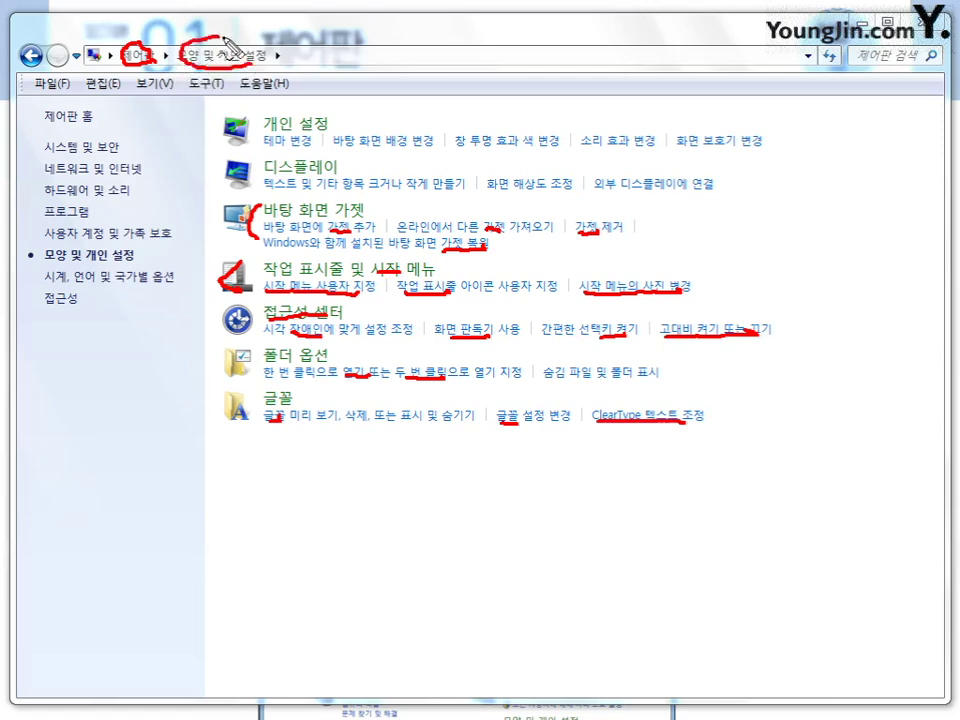
{"action": "mouse_move", "coordinate": [207, 135]}
{"action": "left_mouse_down"}
{"action": "mouse_move", "coordinate": [190, 325]}
{"action": "mouse_move", "coordinate": [197, 350]}
{"action": "left_mouse_up"}
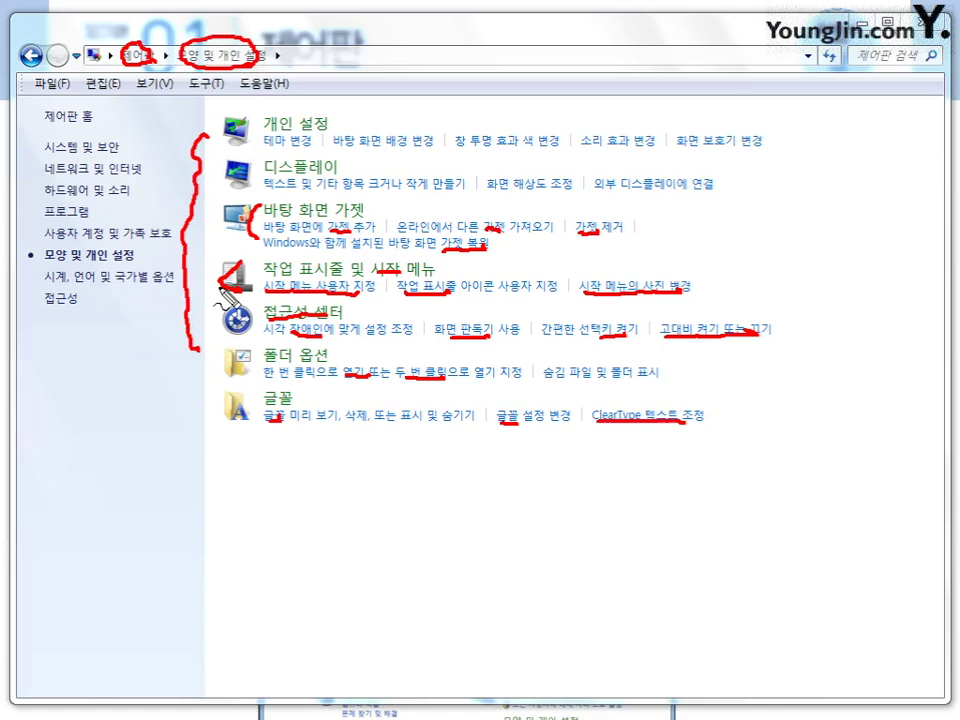
{"action": "key", "text": "Escape"}
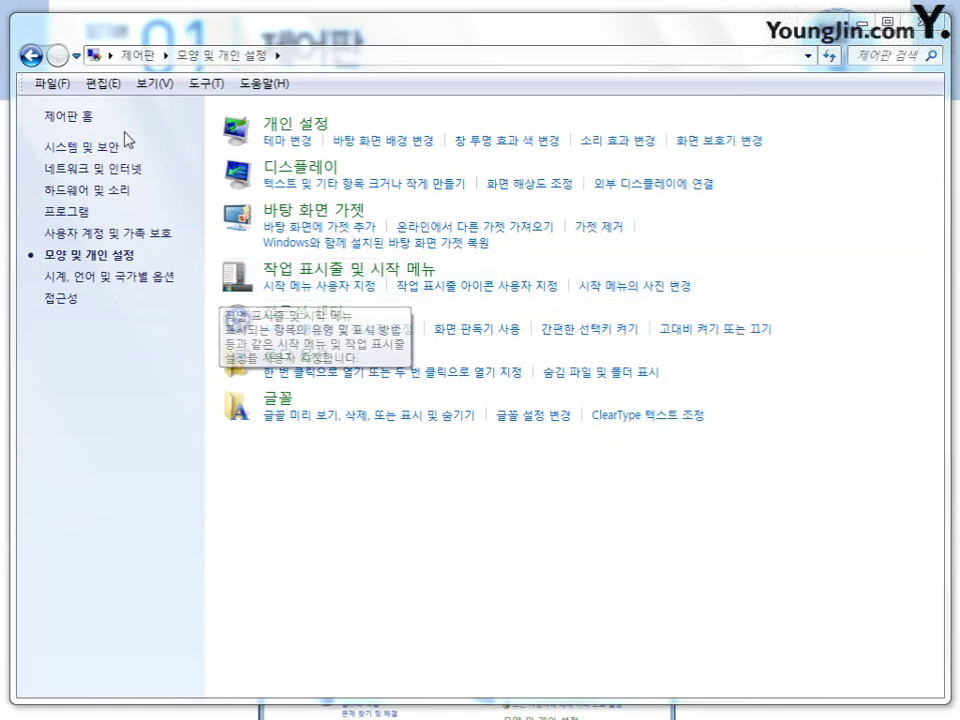
Step: Open 사용자 계정 및 가족 보호 from the Control Panel home and mark its 사용자 계정 and 자녀 보호 task links in red
{"action": "left_click", "coordinate": [80, 120]}
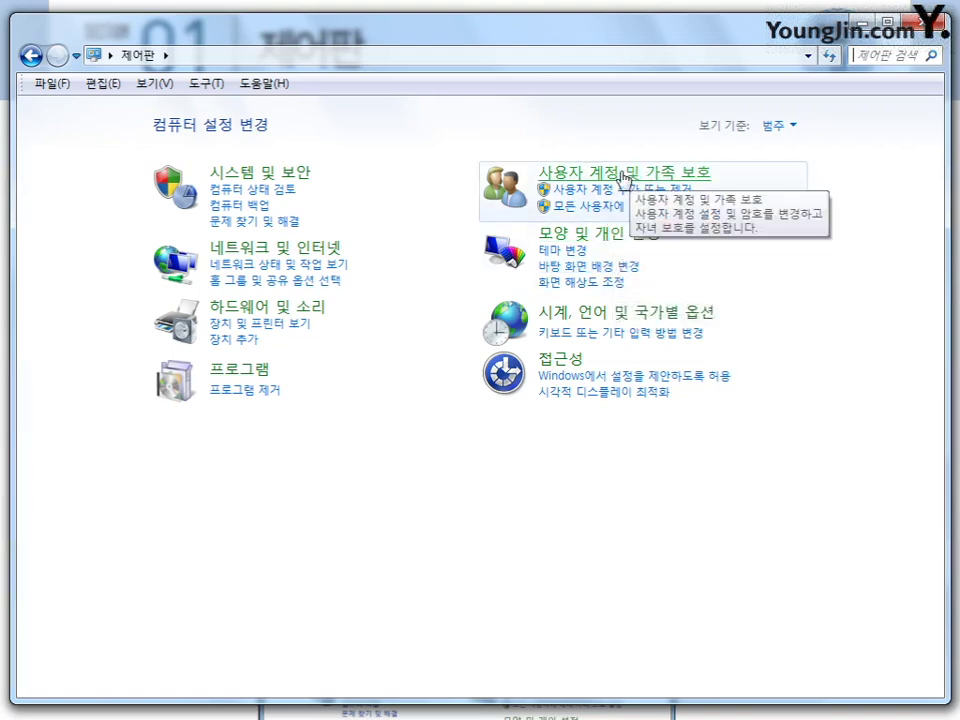
{"action": "left_click", "coordinate": [622, 175]}
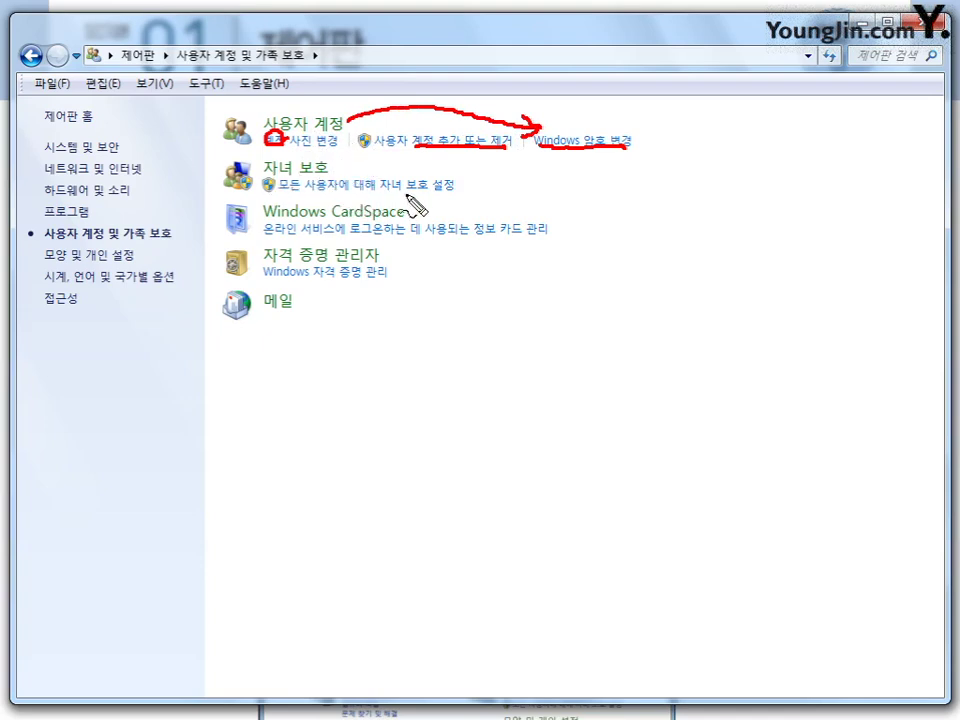
{"action": "left_click_drag", "start_coordinate": [384, 187], "coordinate": [405, 186]}
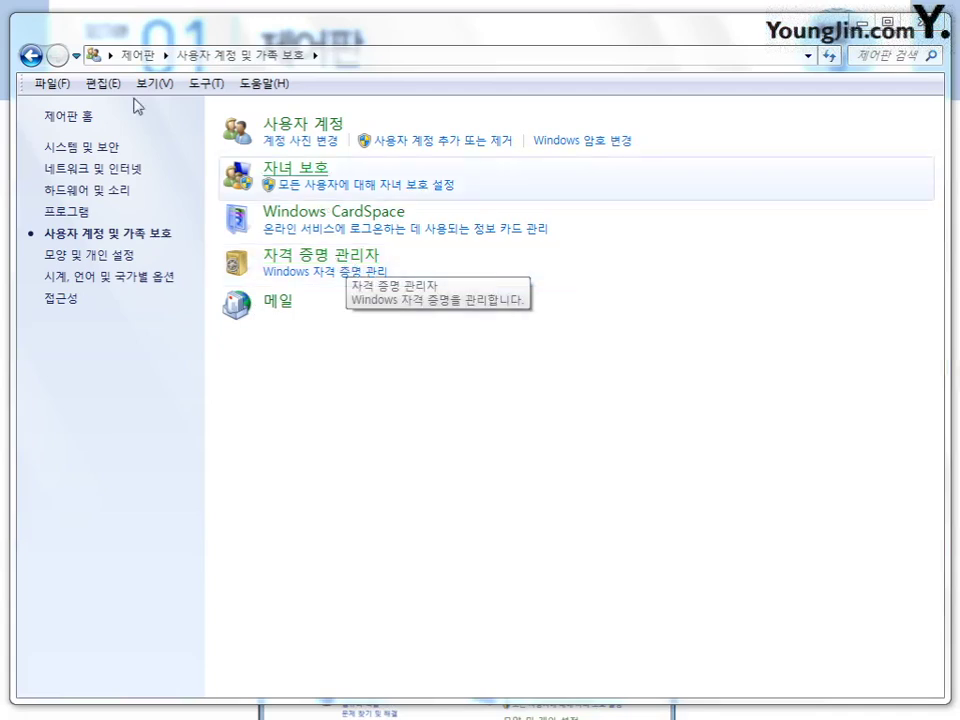
Step: Open 시스템 및 보안 from the Control Panel home, circle 관리 센터, underline its task links and draw an arrow to 컴퓨터를 이전 시점으로 복원
{"action": "left_click", "coordinate": [58, 118]}
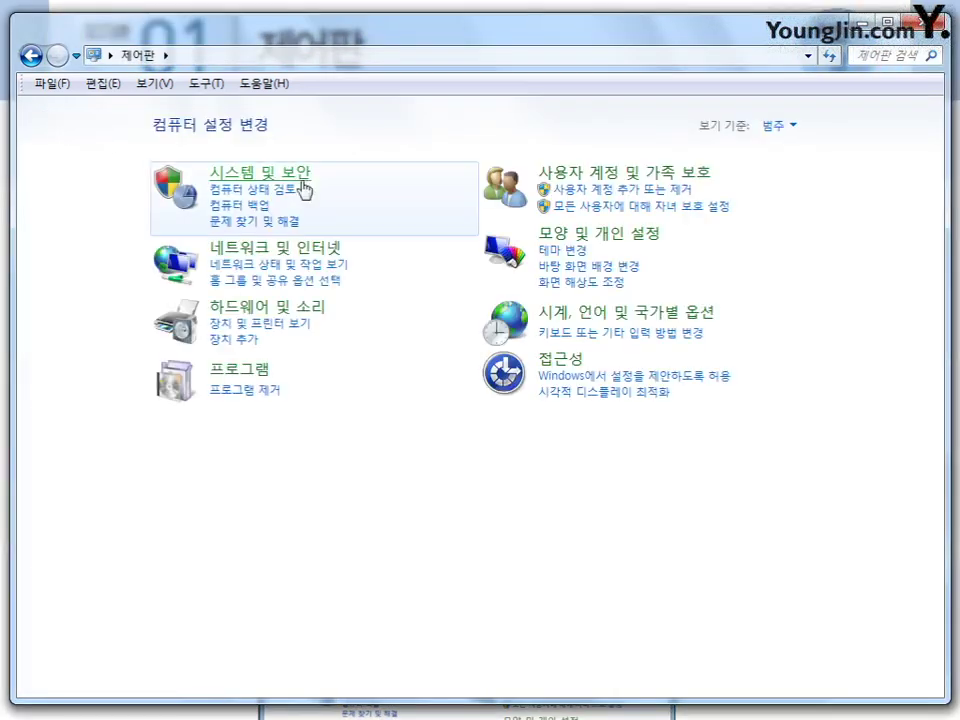
{"action": "left_click", "coordinate": [283, 176]}
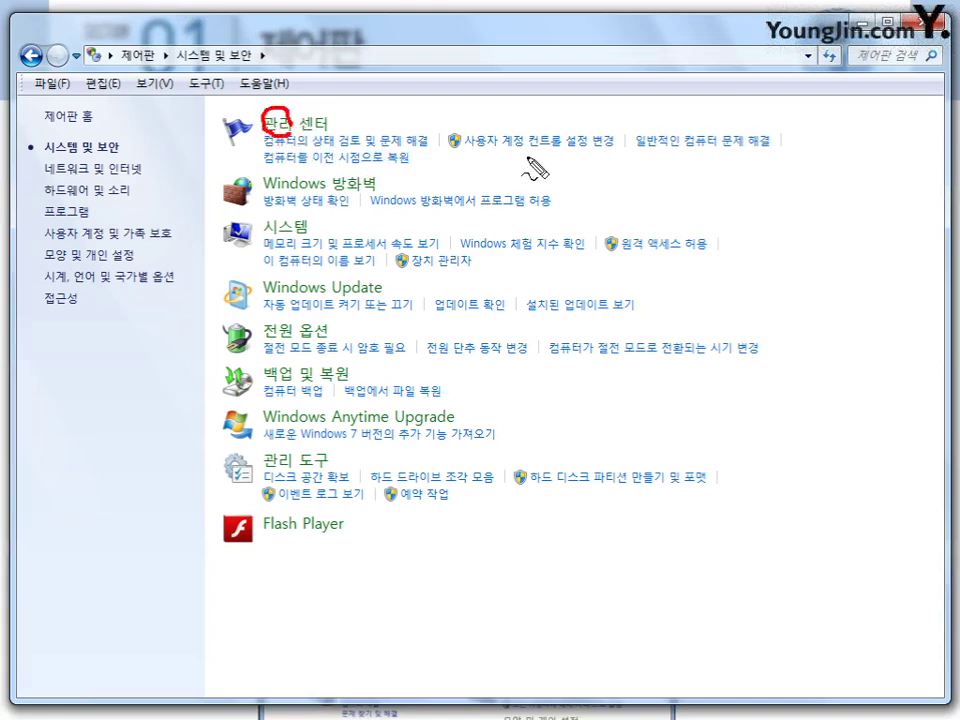
{"action": "left_click_drag", "start_coordinate": [472, 153], "coordinate": [600, 157]}
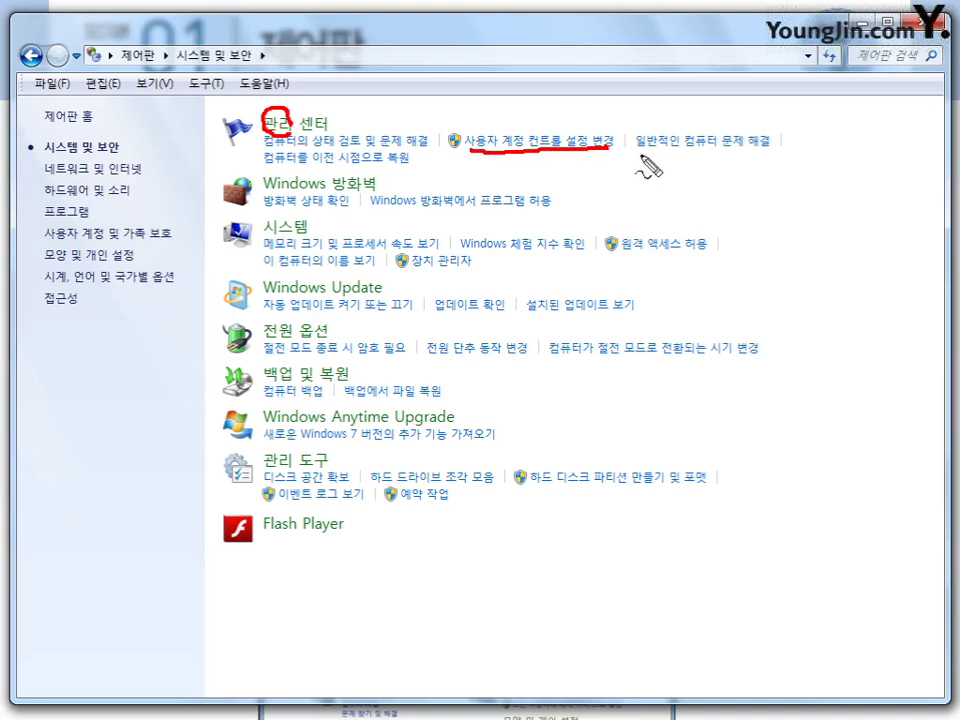
{"action": "left_click_drag", "start_coordinate": [636, 152], "coordinate": [748, 145]}
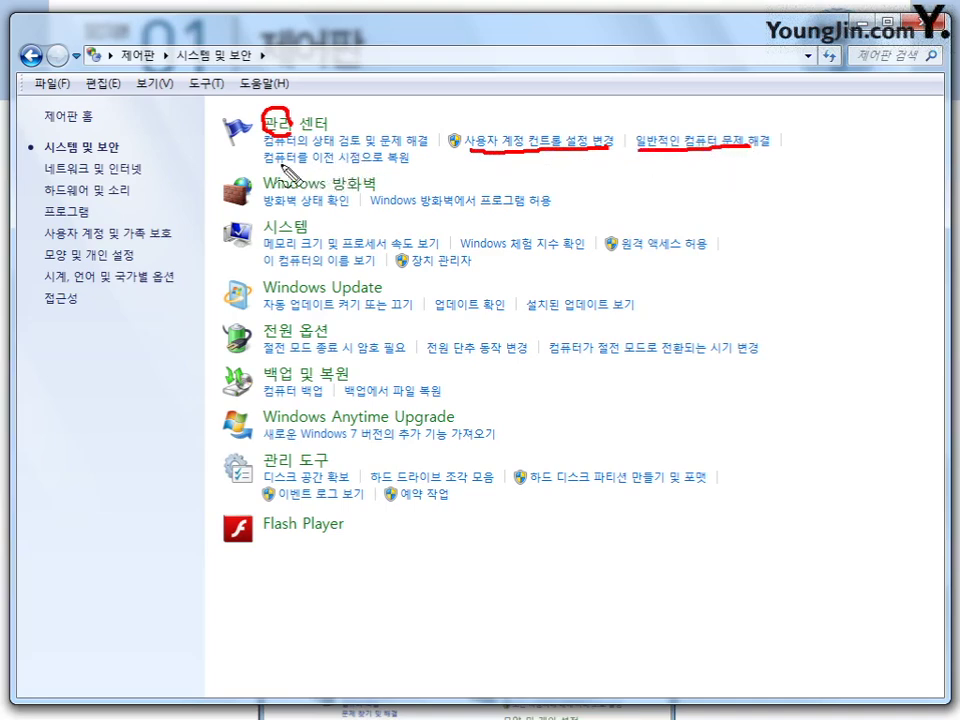
{"action": "left_click_drag", "start_coordinate": [268, 167], "coordinate": [383, 167]}
{"action": "mouse_move", "coordinate": [326, 128]}
{"action": "left_mouse_down"}
{"action": "mouse_move", "coordinate": [345, 108]}
{"action": "mouse_move", "coordinate": [382, 112]}
{"action": "mouse_move", "coordinate": [396, 158]}
{"action": "left_mouse_up"}
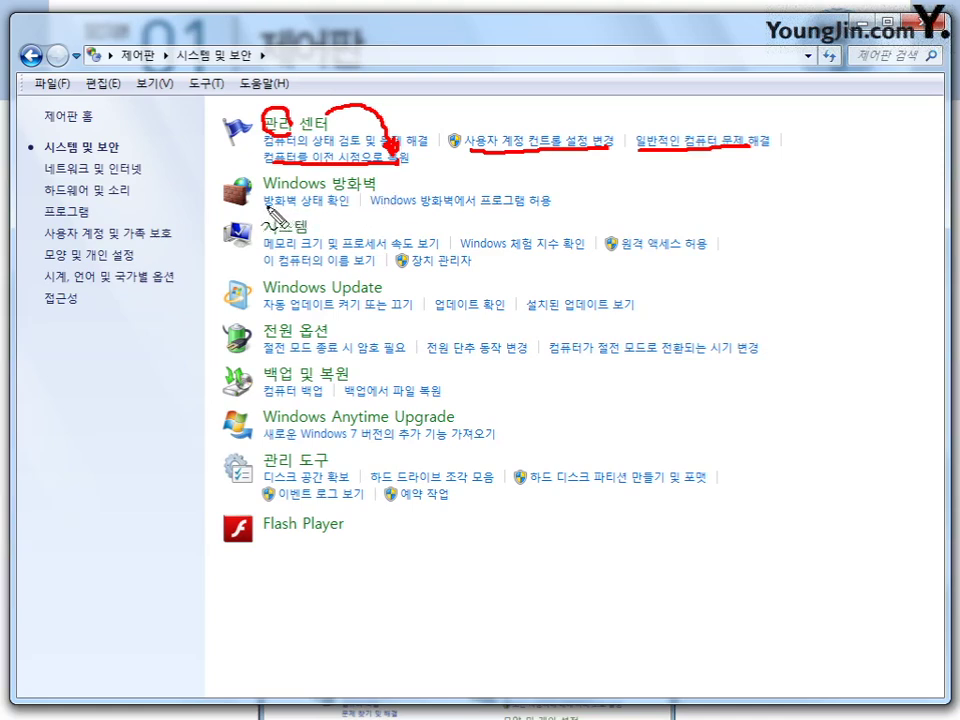
Step: Underline the Windows 방화벽 links and 시스템's 체험 지수 확인, 원격 액세스 허용, 컴퓨터 and 장치 관리자, with an arrow to Windows 체험 지수 확인
{"action": "left_click_drag", "start_coordinate": [266, 207], "coordinate": [300, 207]}
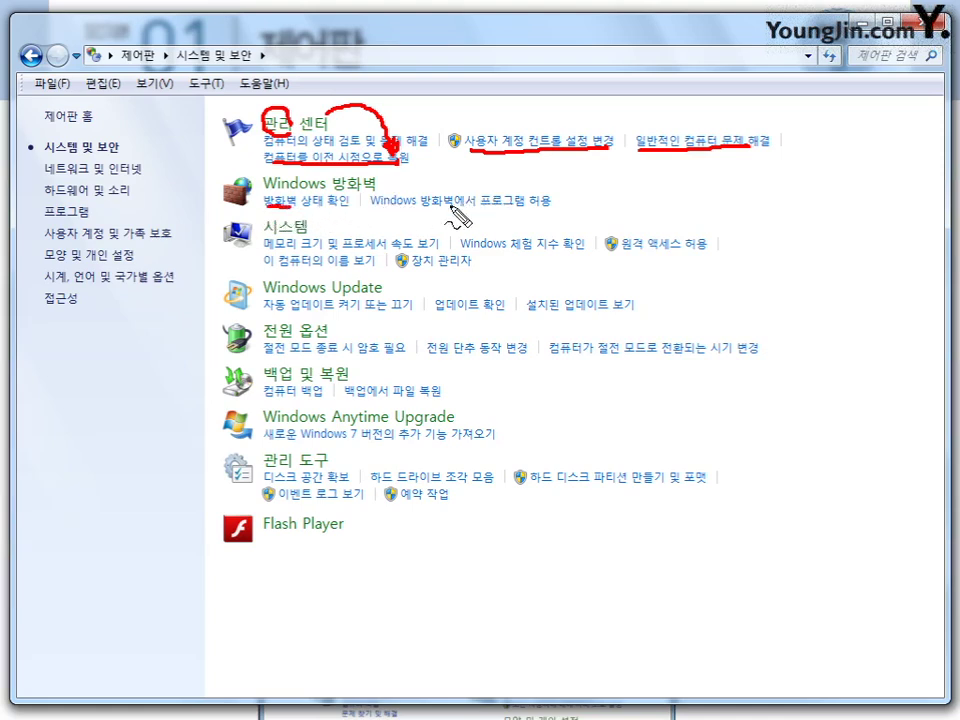
{"action": "left_click_drag", "start_coordinate": [380, 207], "coordinate": [452, 207]}
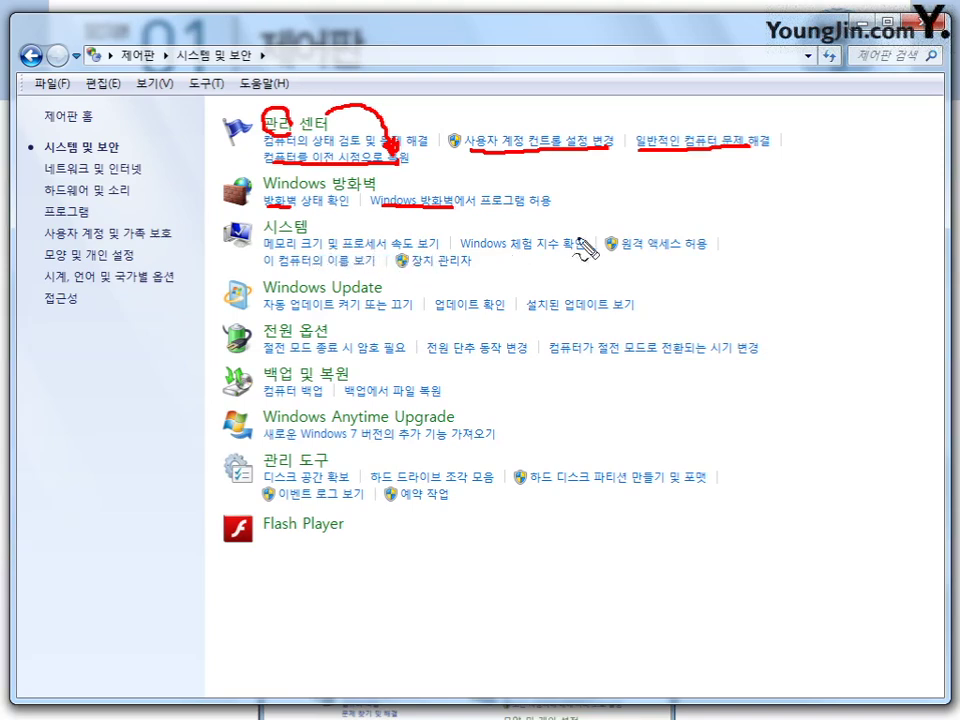
{"action": "left_click_drag", "start_coordinate": [464, 250], "coordinate": [583, 250]}
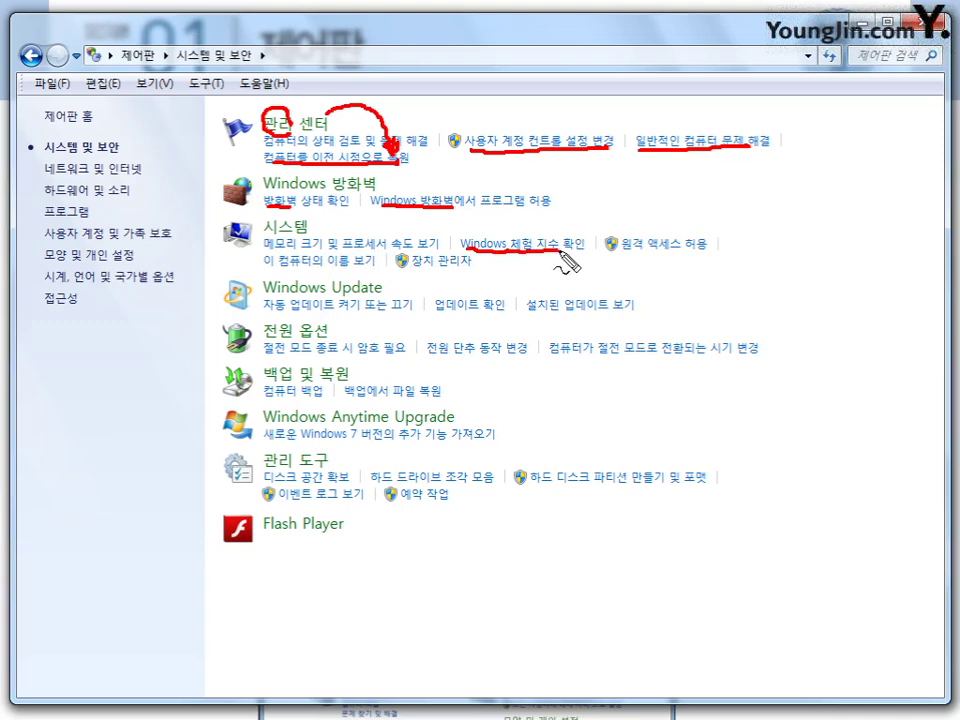
{"action": "left_click_drag", "start_coordinate": [319, 226], "coordinate": [465, 242]}
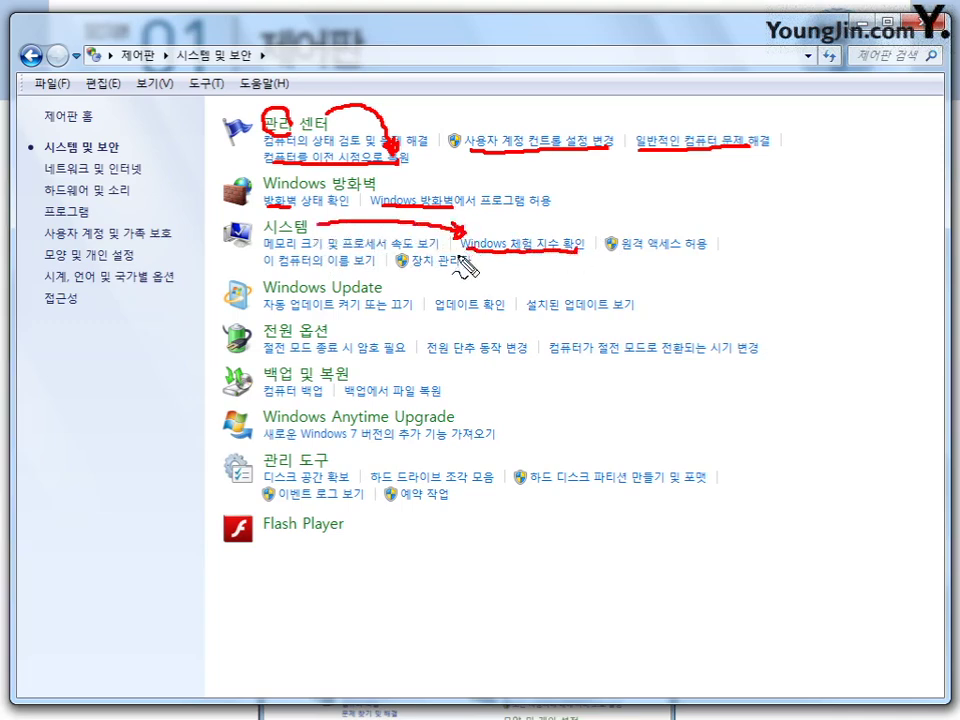
{"action": "left_click_drag", "start_coordinate": [624, 253], "coordinate": [700, 256]}
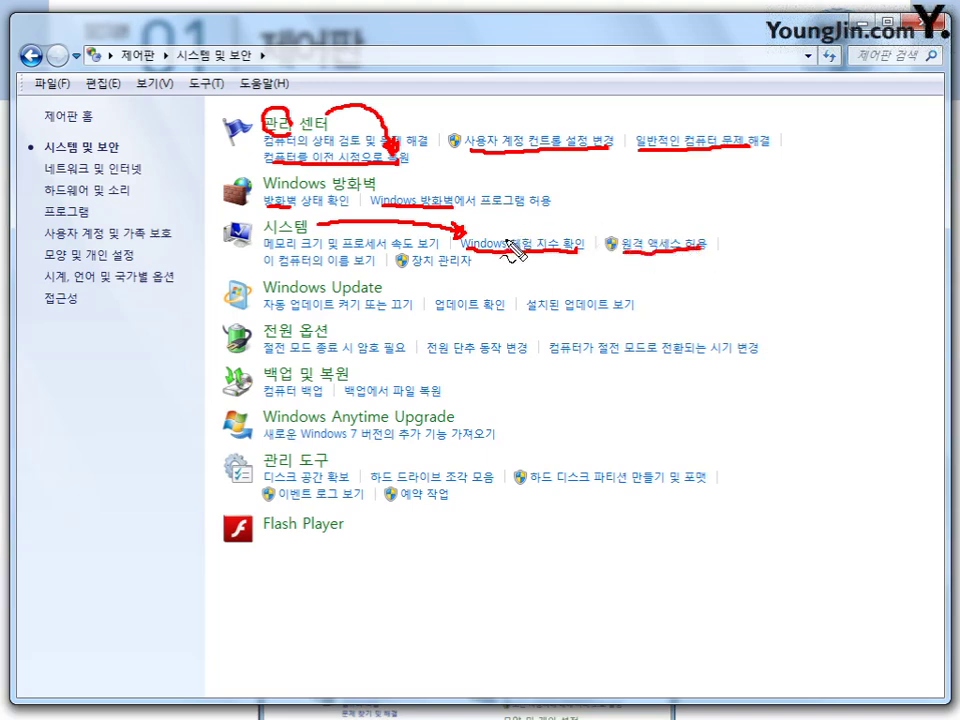
{"action": "left_click_drag", "start_coordinate": [265, 267], "coordinate": [318, 267]}
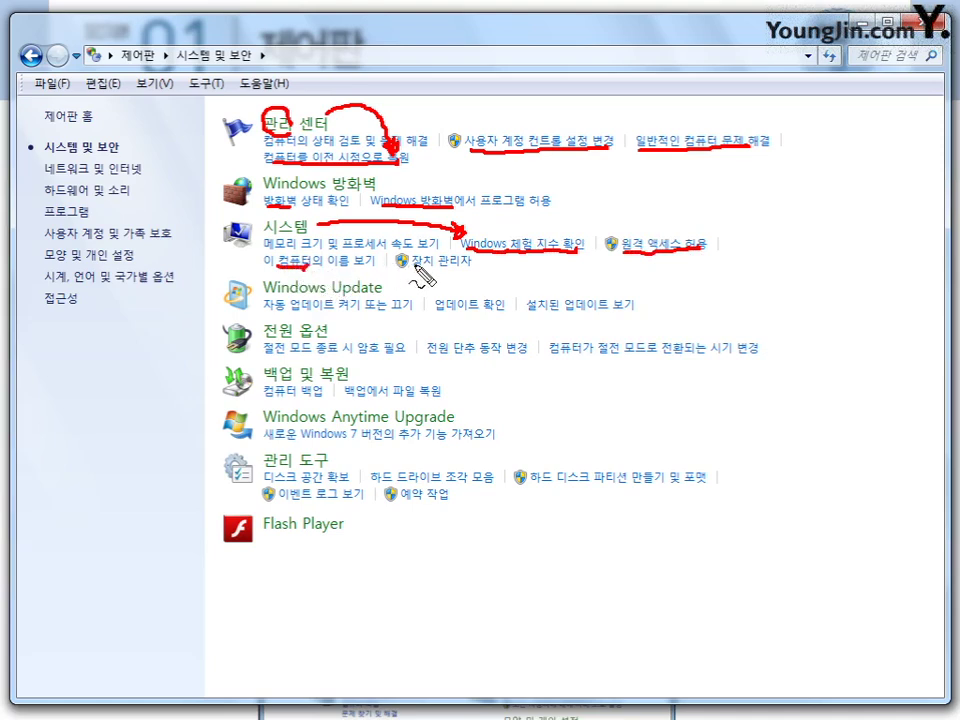
{"action": "left_click_drag", "start_coordinate": [412, 268], "coordinate": [470, 267]}
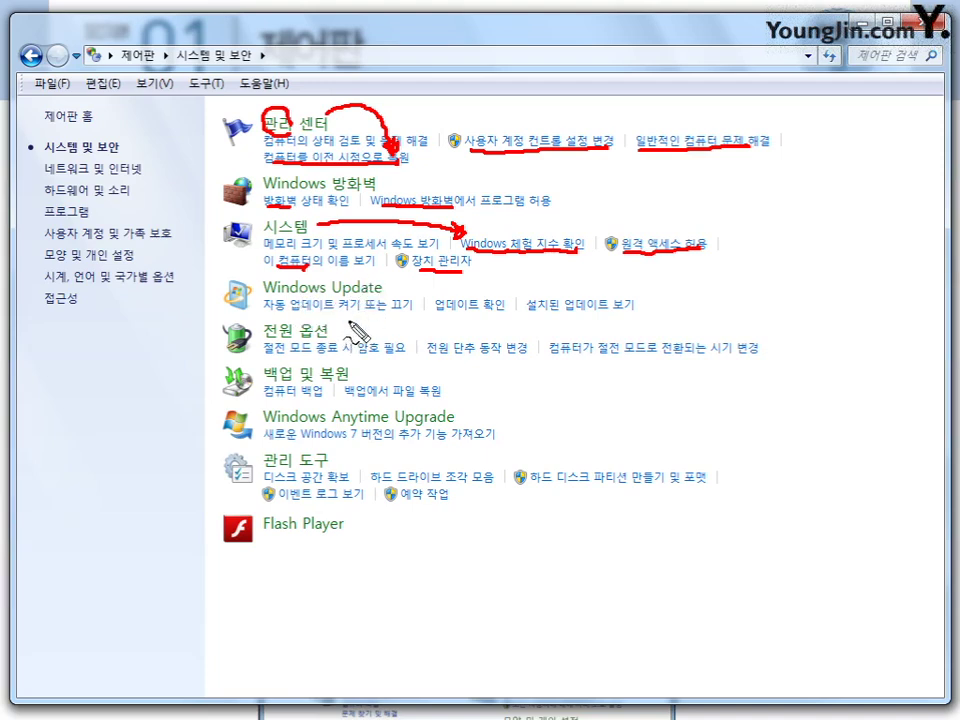
Step: Underline the update links under Windows Update, and 절전 모드, 전원 단추 and the second 절전 모드 under 전원 옵션
{"action": "left_click_drag", "start_coordinate": [291, 313], "coordinate": [412, 312]}
{"action": "left_click_drag", "start_coordinate": [435, 312], "coordinate": [630, 312]}
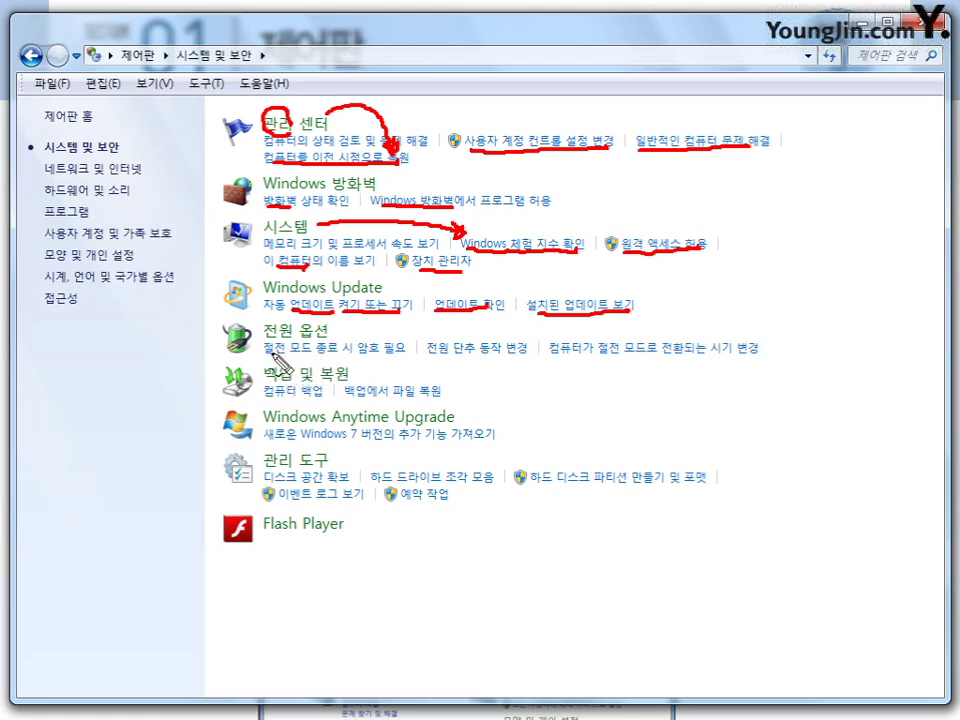
{"action": "left_click_drag", "start_coordinate": [265, 351], "coordinate": [297, 353]}
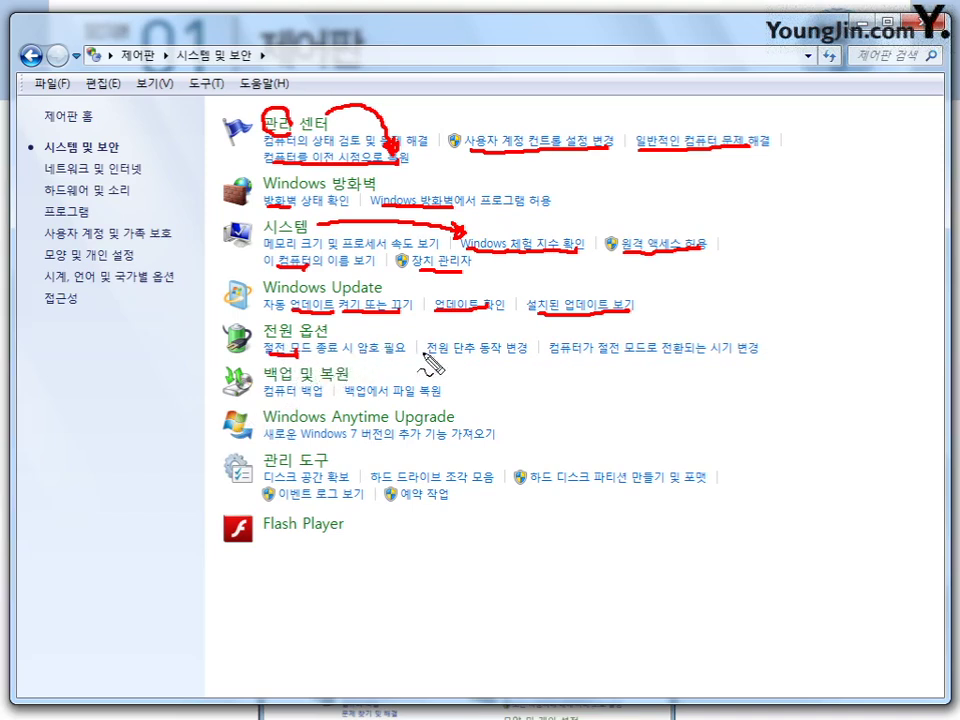
{"action": "left_click_drag", "start_coordinate": [433, 356], "coordinate": [471, 358]}
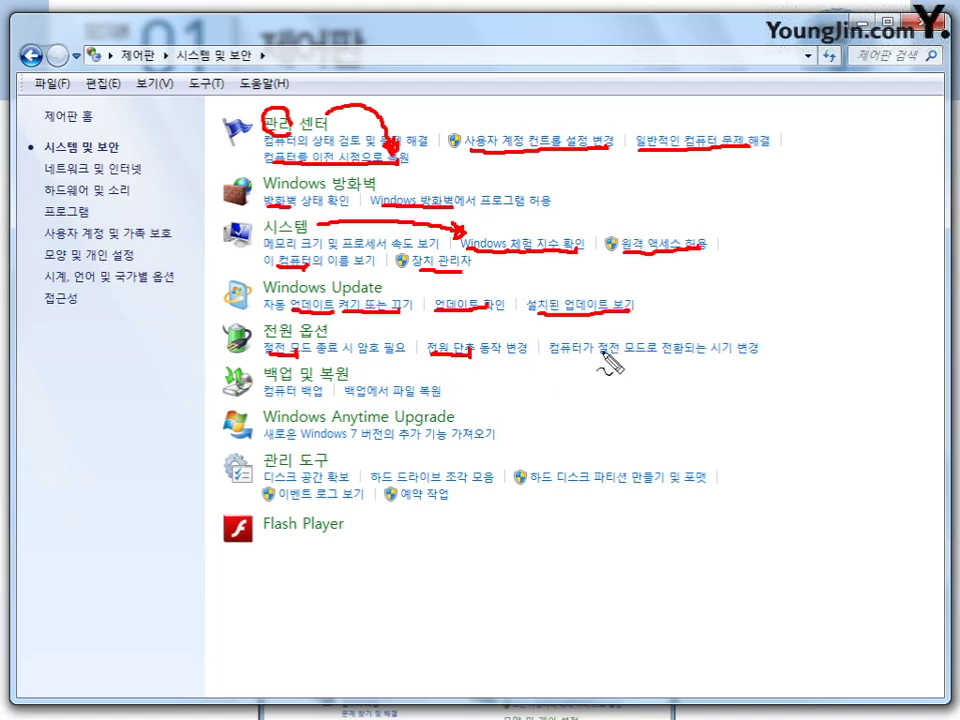
{"action": "left_click_drag", "start_coordinate": [602, 353], "coordinate": [634, 353]}
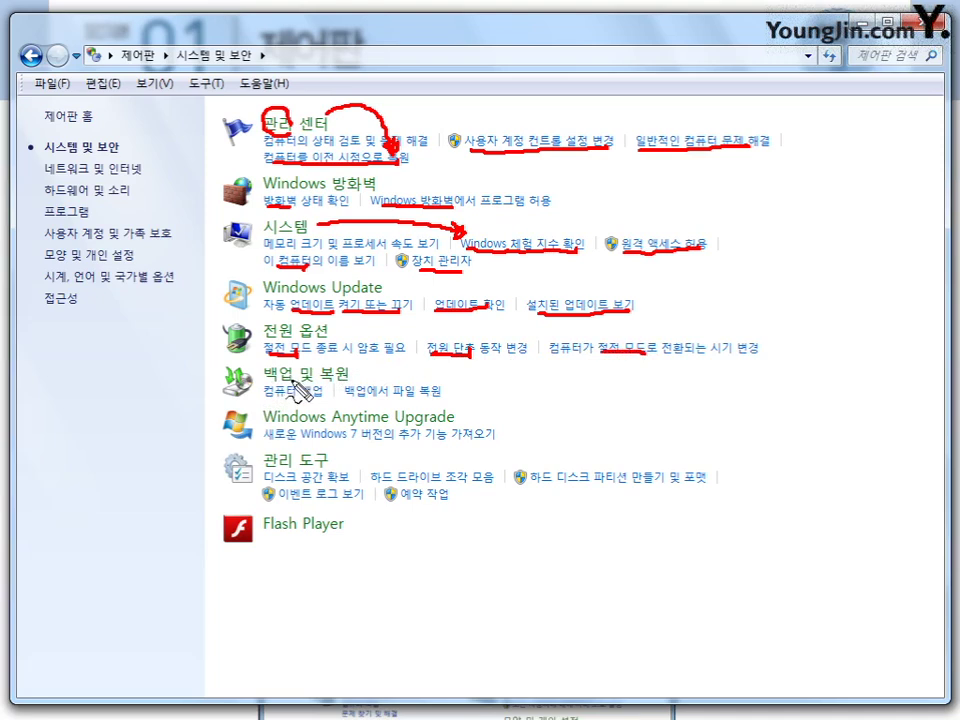
Step: Circle 백업 and 복원, underline 컴퓨터 백업 and 백업에서 파일 복원, and underline the 관리 도구 heading
{"action": "mouse_move", "coordinate": [295, 383]}
{"action": "left_mouse_down"}
{"action": "mouse_move", "coordinate": [265, 380]}
{"action": "mouse_move", "coordinate": [266, 364]}
{"action": "mouse_move", "coordinate": [292, 363]}
{"action": "mouse_move", "coordinate": [303, 380]}
{"action": "mouse_move", "coordinate": [350, 377]}
{"action": "left_mouse_up"}
{"action": "left_click_drag", "start_coordinate": [263, 397], "coordinate": [443, 398]}
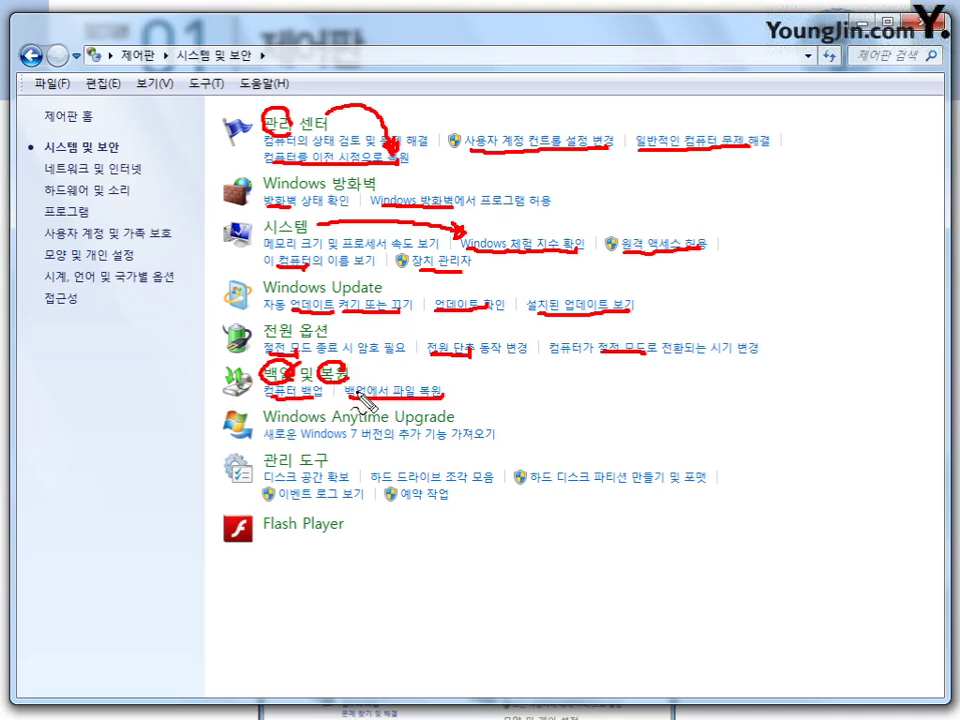
{"action": "left_click_drag", "start_coordinate": [266, 465], "coordinate": [328, 464]}
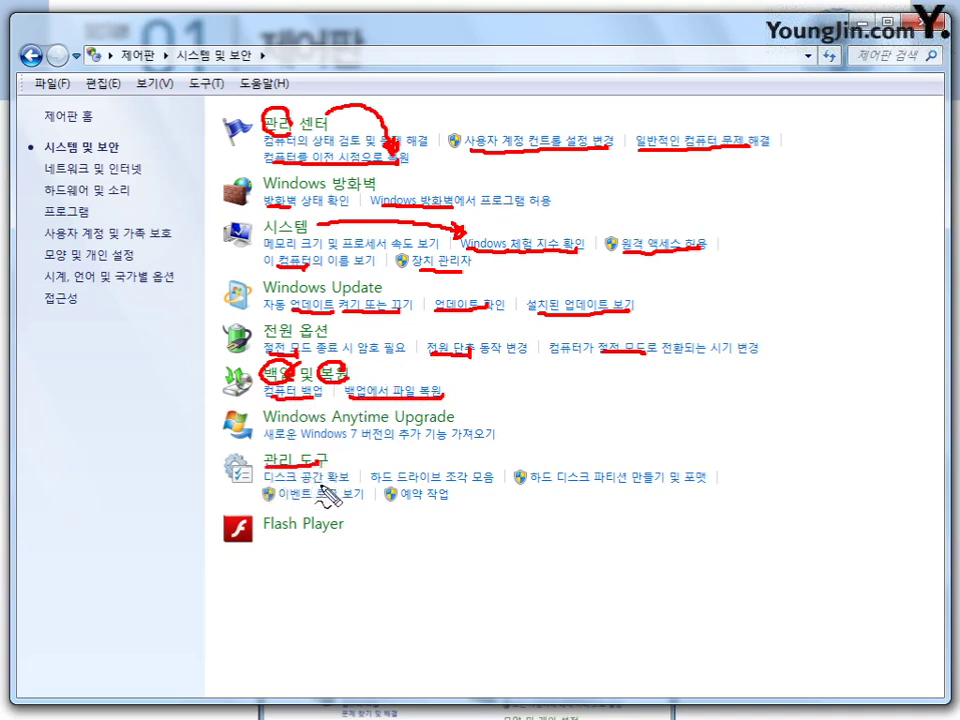
Step: Underline 디스크 공간 확보 and 하드 드라이브 조각 모음 under 관리 도구, circle 조각 모음, bracket the section, and leave drawing mode
{"action": "mouse_move", "coordinate": [266, 485]}
{"action": "left_mouse_down"}
{"action": "mouse_move", "coordinate": [482, 490]}
{"action": "mouse_move", "coordinate": [500, 461]}
{"action": "left_mouse_up"}
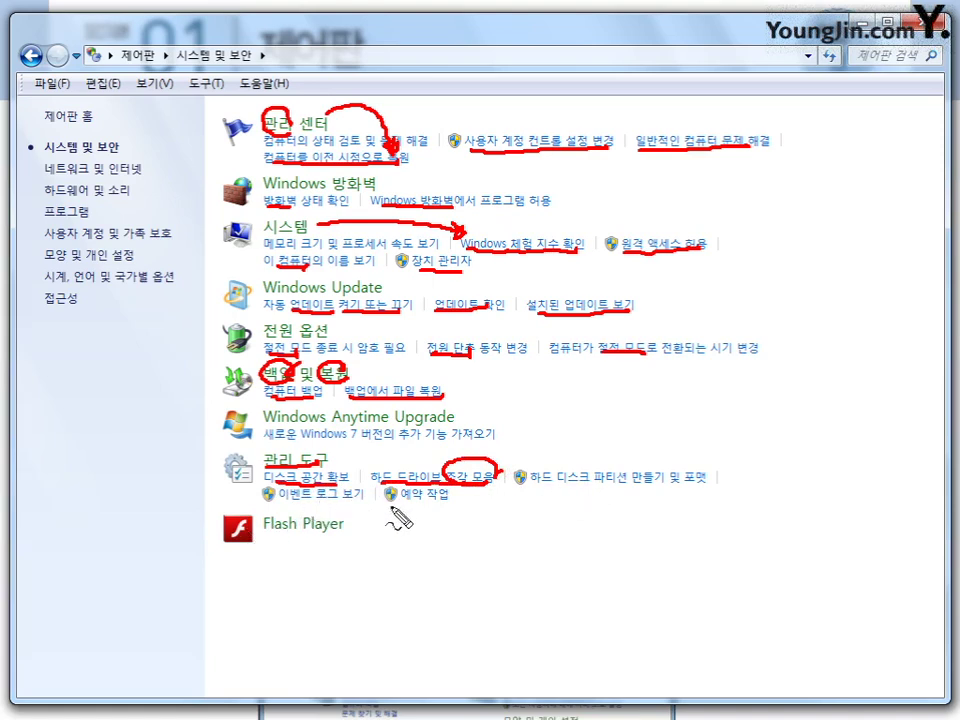
{"action": "left_click_drag", "start_coordinate": [251, 454], "coordinate": [232, 470]}
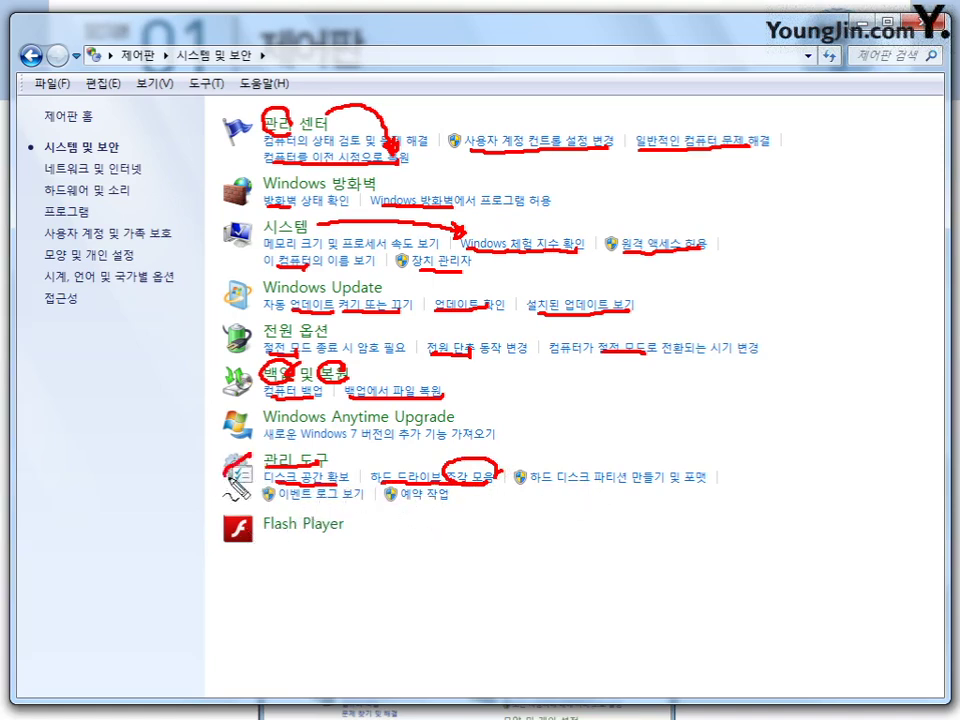
{"action": "mouse_move", "coordinate": [707, 462]}
{"action": "left_mouse_down"}
{"action": "mouse_move", "coordinate": [729, 468]}
{"action": "mouse_move", "coordinate": [704, 488]}
{"action": "left_mouse_up"}
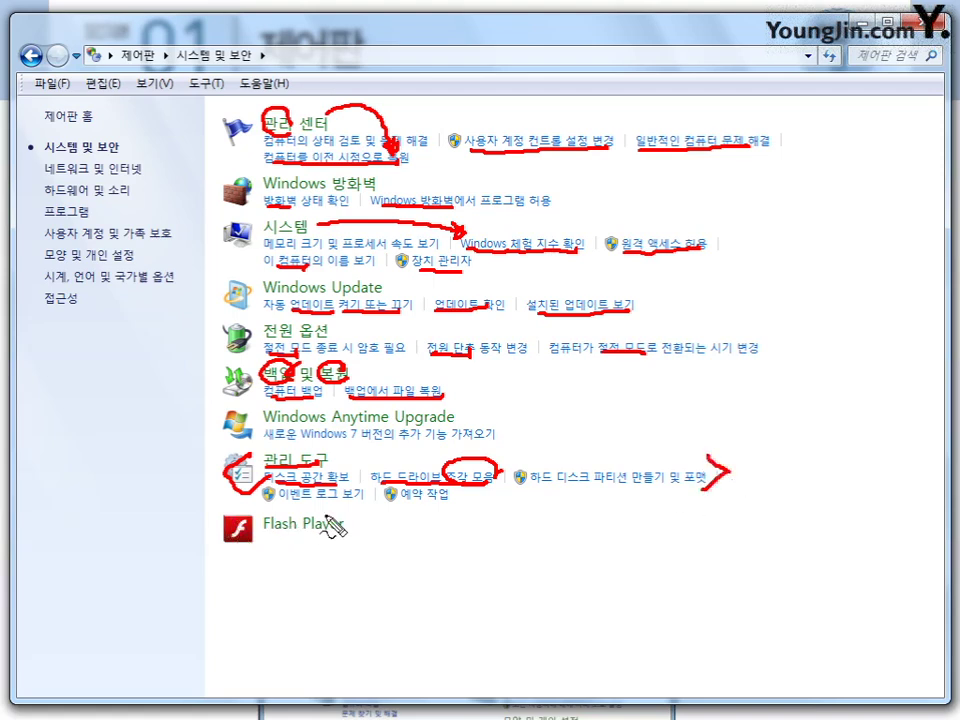
{"action": "key", "text": "Escape"}
Step: Open 네트워크 및 인터넷 from the Control Panel home, circle 네트워크 in the sharing center links, and underline the 홈 그룹 and 인터넷 옵션 links
{"action": "left_click", "coordinate": [77, 118]}
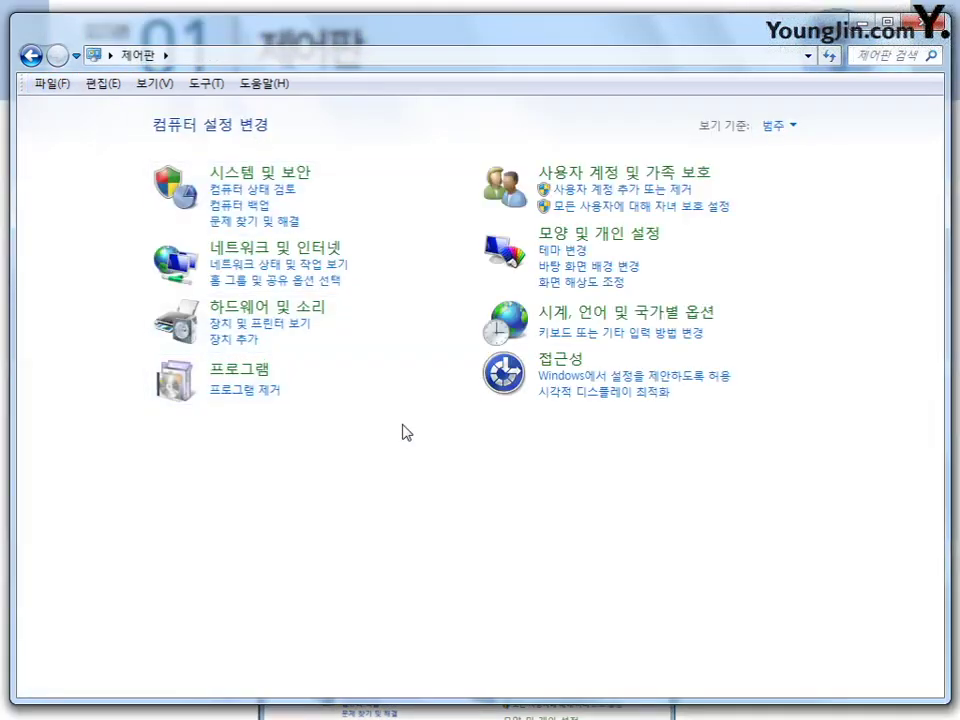
{"action": "left_click", "coordinate": [330, 252]}
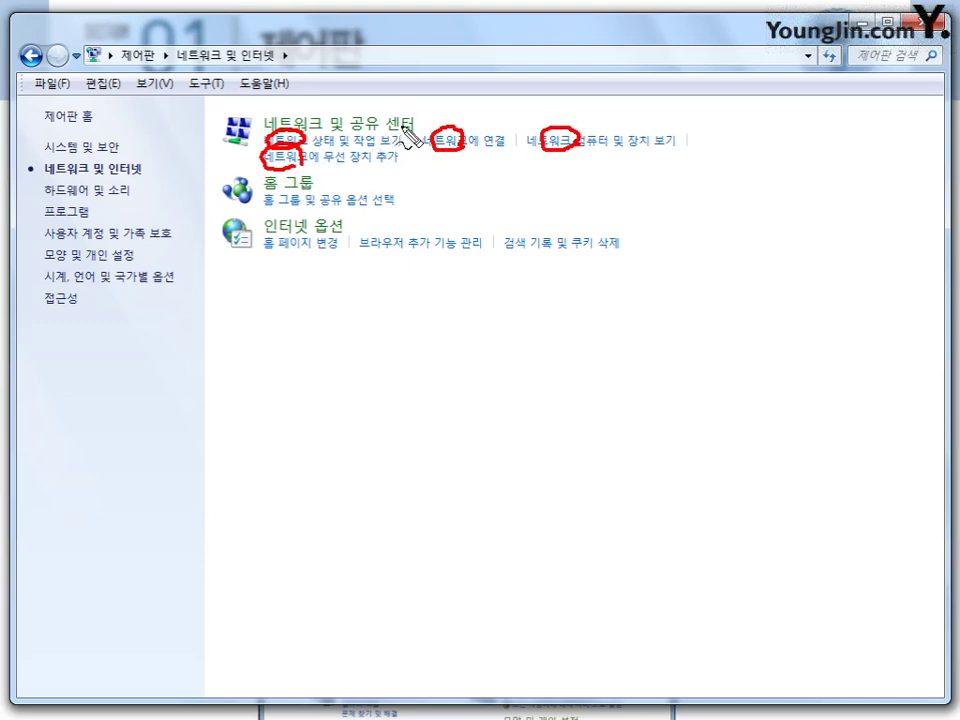
{"action": "left_click_drag", "start_coordinate": [265, 204], "coordinate": [383, 205]}
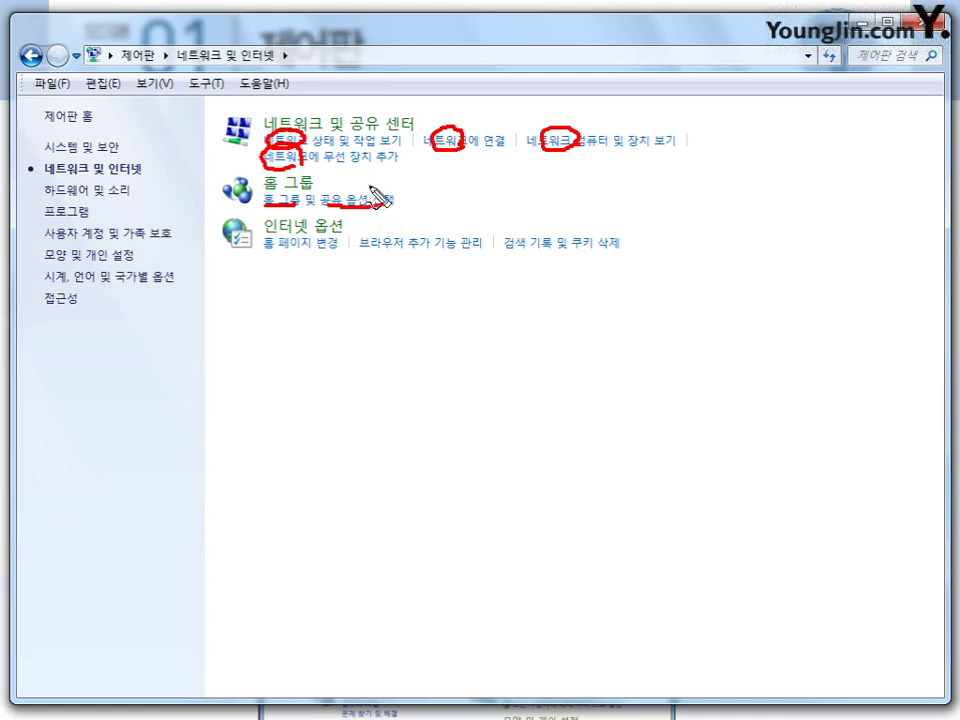
{"action": "left_click_drag", "start_coordinate": [278, 252], "coordinate": [612, 255]}
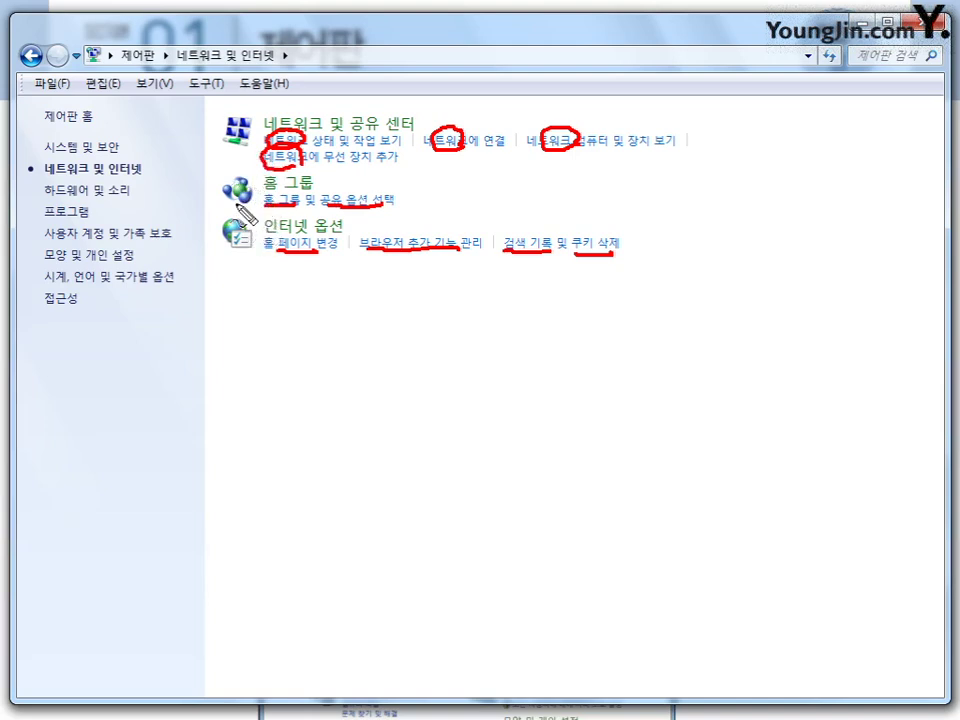
{"action": "key", "text": "Escape"}
Step: Open 하드웨어 및 소리 from the Control Panel home, mark 장치 및 프린터 and 자동 실행, and underline 볼륨, 소리 변경 and 오디오 under 소리
{"action": "left_click", "coordinate": [58, 118]}
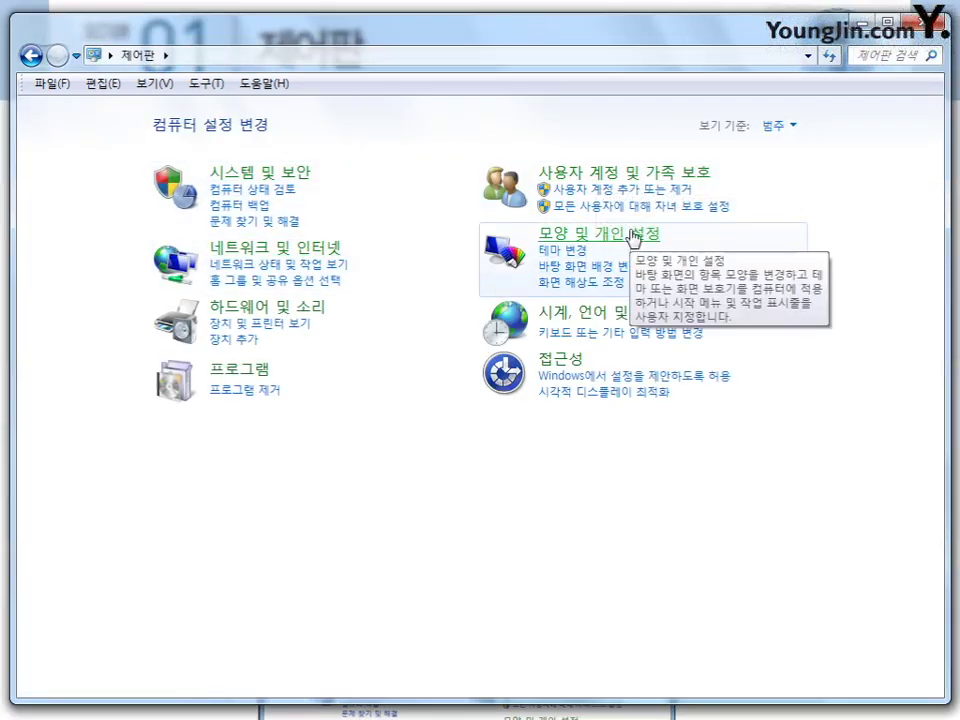
{"action": "left_click", "coordinate": [300, 312]}
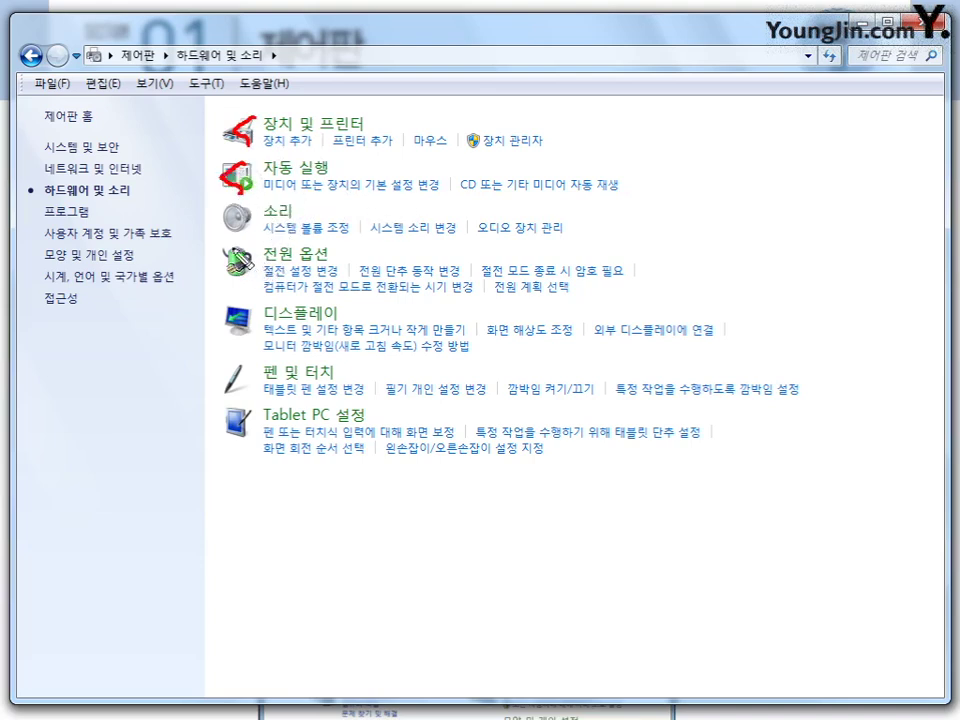
{"action": "left_click_drag", "start_coordinate": [301, 233], "coordinate": [322, 233]}
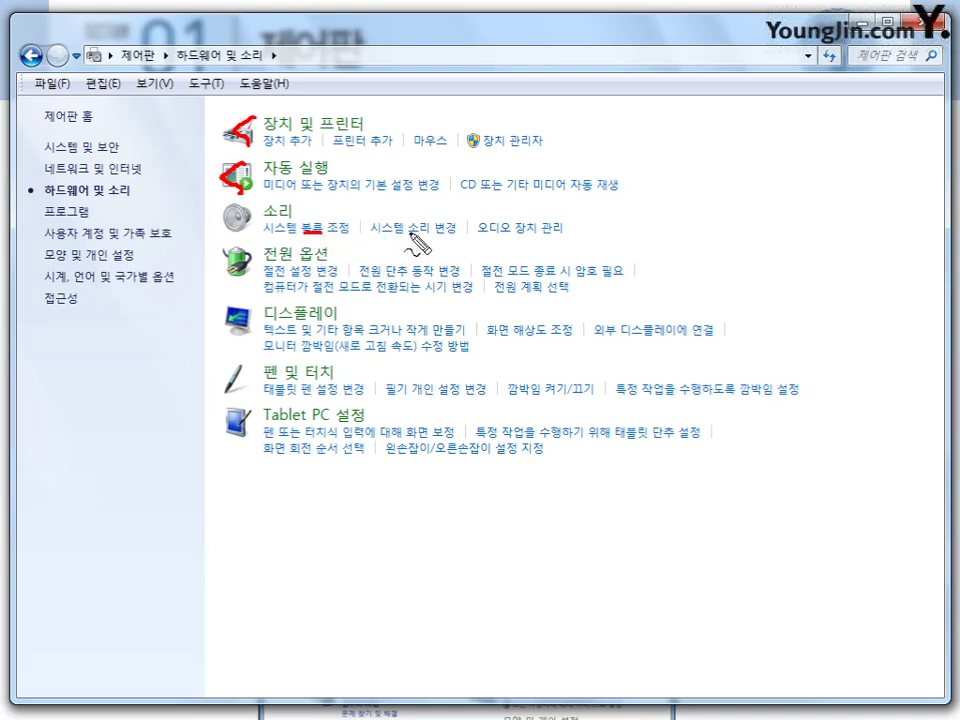
{"action": "left_click_drag", "start_coordinate": [409, 235], "coordinate": [510, 237]}
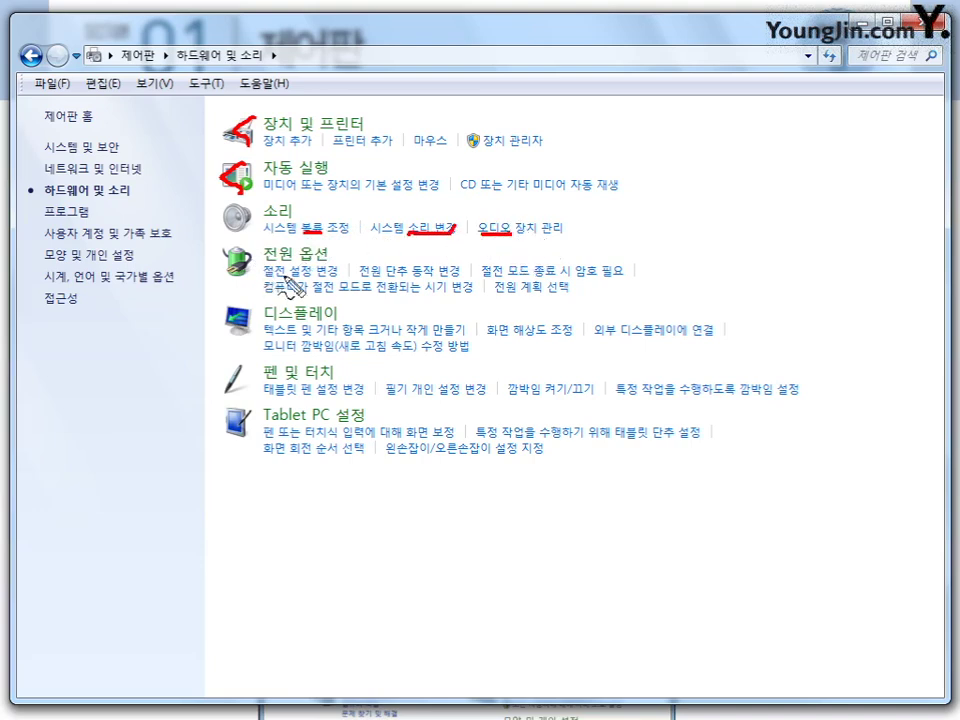
Step: Underline 절전, 전원 단추, both 절전 모드 mentions and 전원 계획 in the 전원 옵션 links
{"action": "left_click_drag", "start_coordinate": [265, 275], "coordinate": [286, 272]}
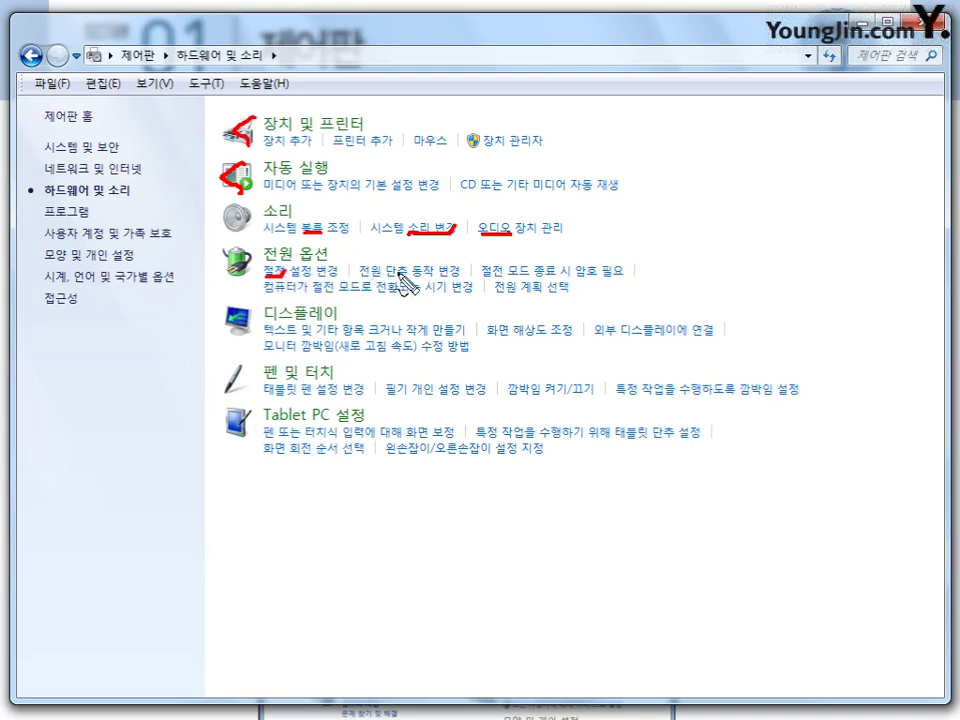
{"action": "left_click_drag", "start_coordinate": [362, 274], "coordinate": [416, 272]}
{"action": "left_click_drag", "start_coordinate": [483, 275], "coordinate": [516, 274]}
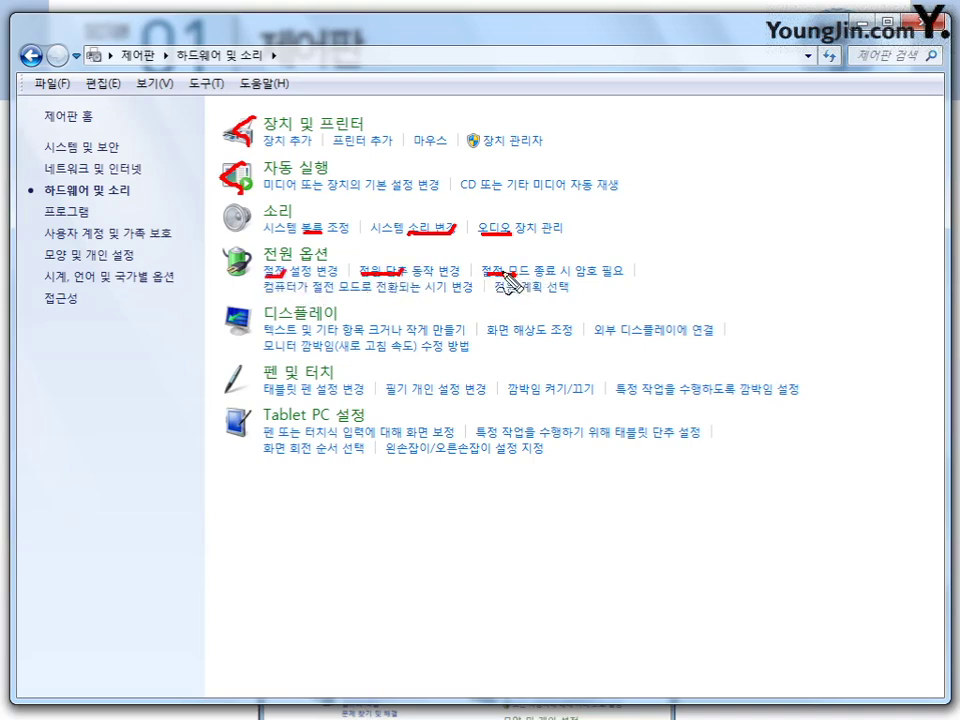
{"action": "left_click_drag", "start_coordinate": [318, 293], "coordinate": [350, 294]}
{"action": "left_click_drag", "start_coordinate": [496, 294], "coordinate": [530, 293]}
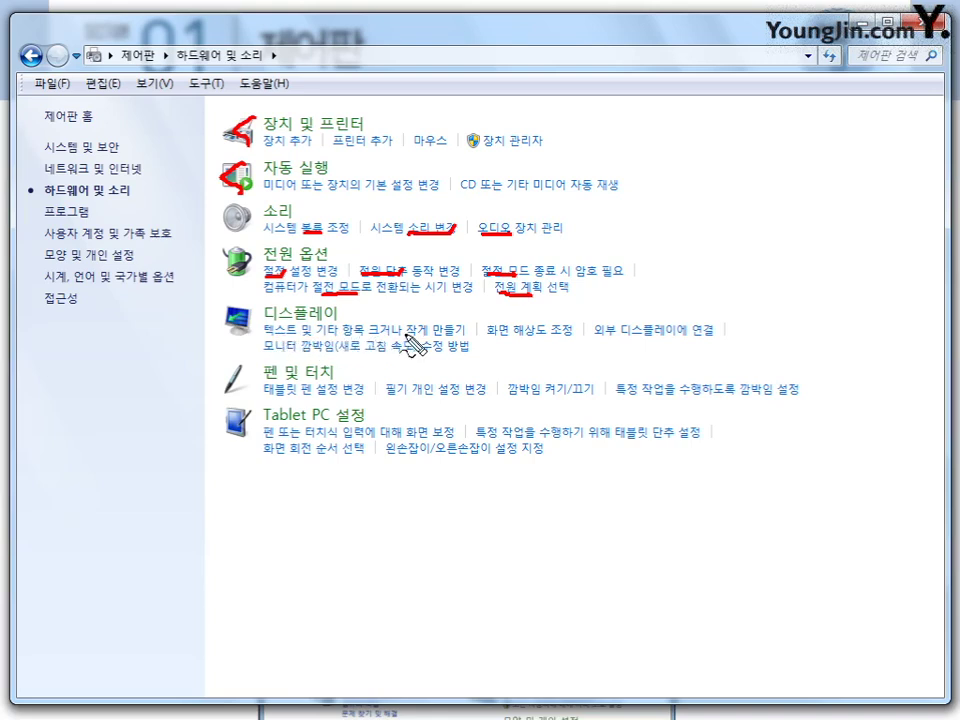
Step: Circle the ends of the four task links under 디스플레이 and bracket the section on both sides
{"action": "left_click_drag", "start_coordinate": [467, 333], "coordinate": [460, 322]}
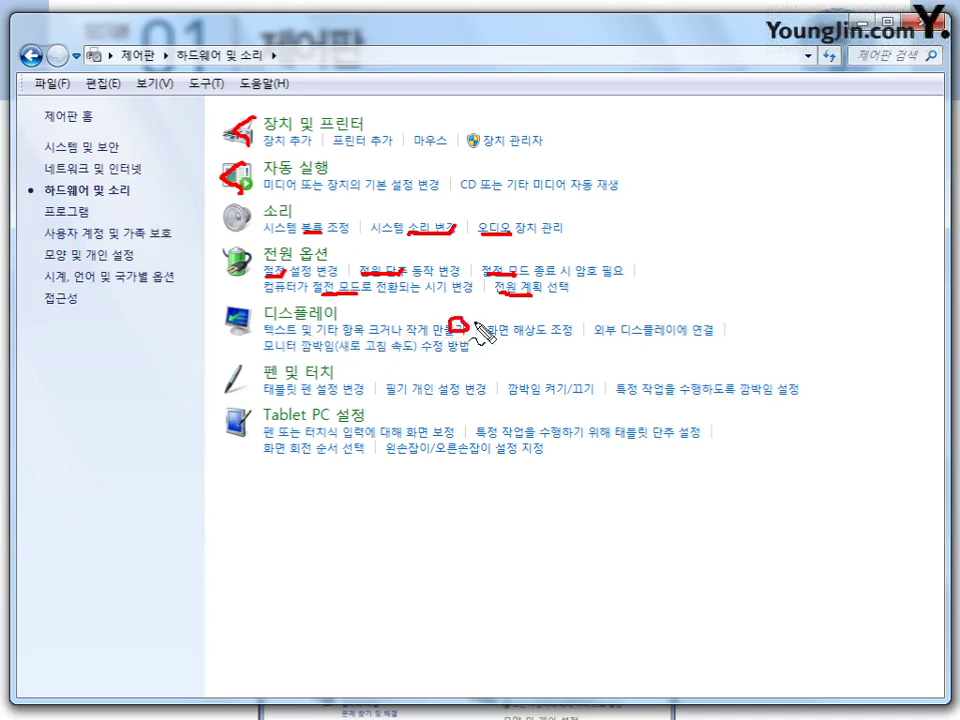
{"action": "left_click_drag", "start_coordinate": [566, 326], "coordinate": [558, 328]}
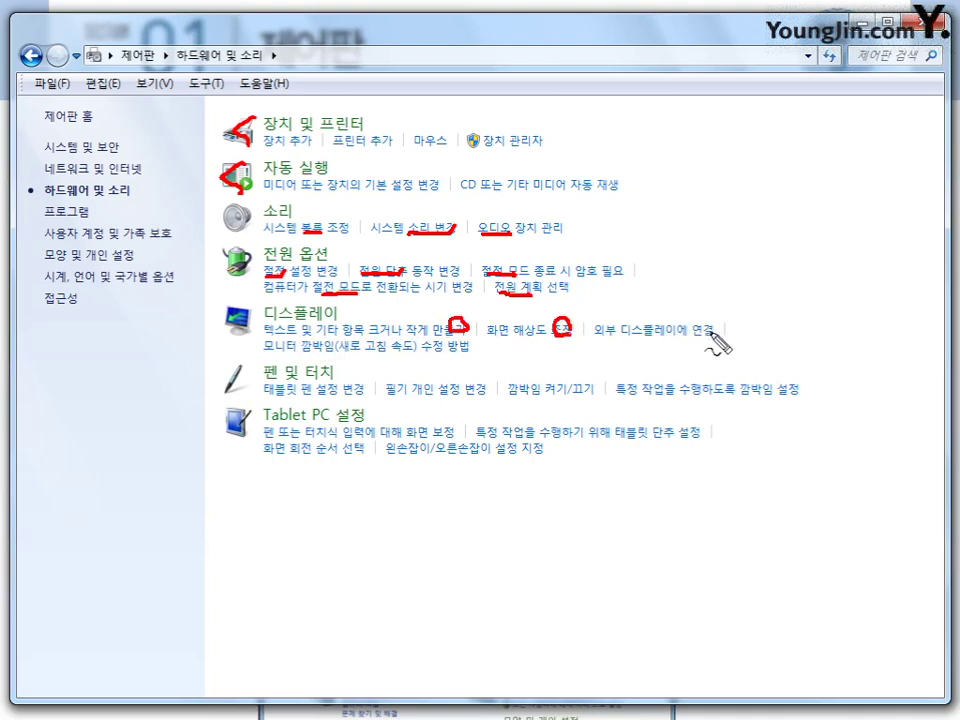
{"action": "left_click_drag", "start_coordinate": [712, 332], "coordinate": [705, 328]}
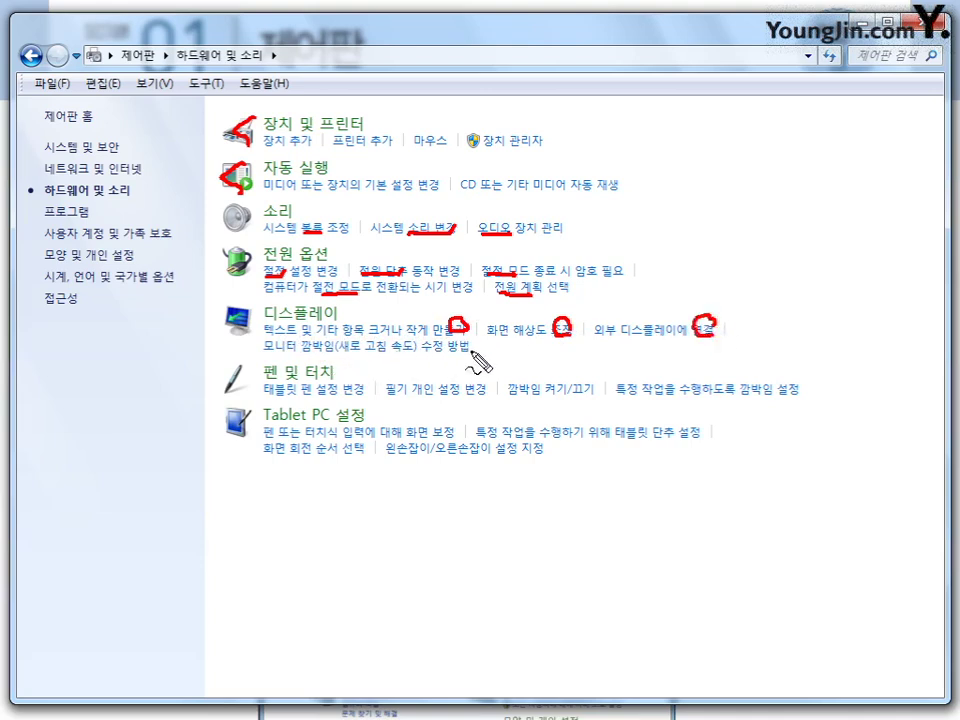
{"action": "mouse_move", "coordinate": [257, 314]}
{"action": "left_mouse_down"}
{"action": "mouse_move", "coordinate": [236, 332]}
{"action": "mouse_move", "coordinate": [256, 340]}
{"action": "left_mouse_up"}
{"action": "left_click_drag", "start_coordinate": [731, 317], "coordinate": [740, 343]}
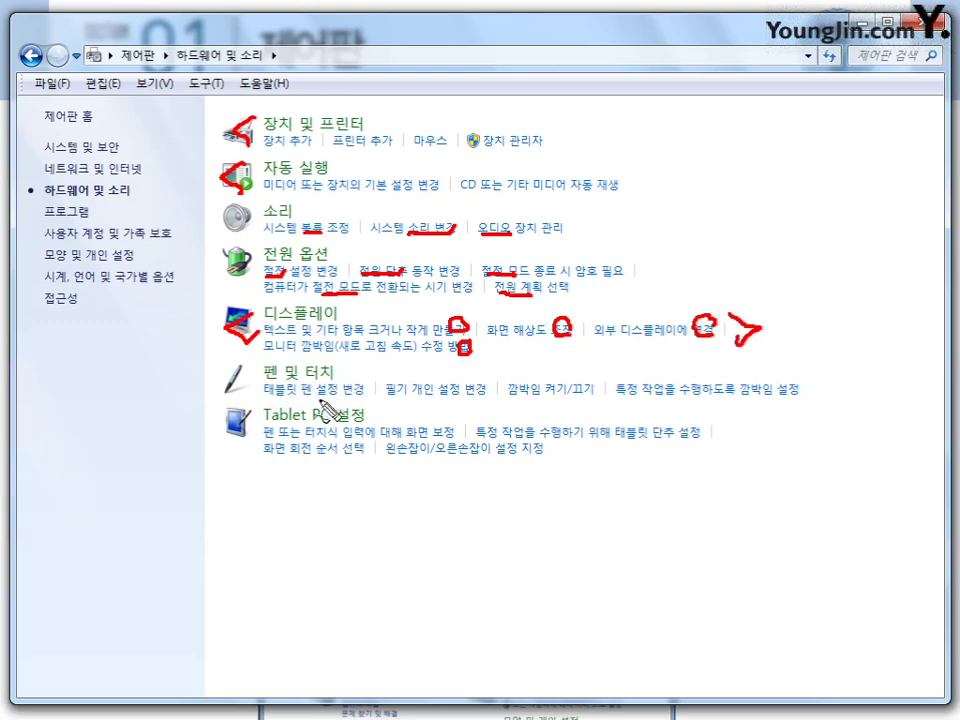
Step: Underline 태블릿 펜 and 깜박임 in the first and last links under 펜 및 터치, and leave drawing mode
{"action": "left_click_drag", "start_coordinate": [265, 397], "coordinate": [302, 397]}
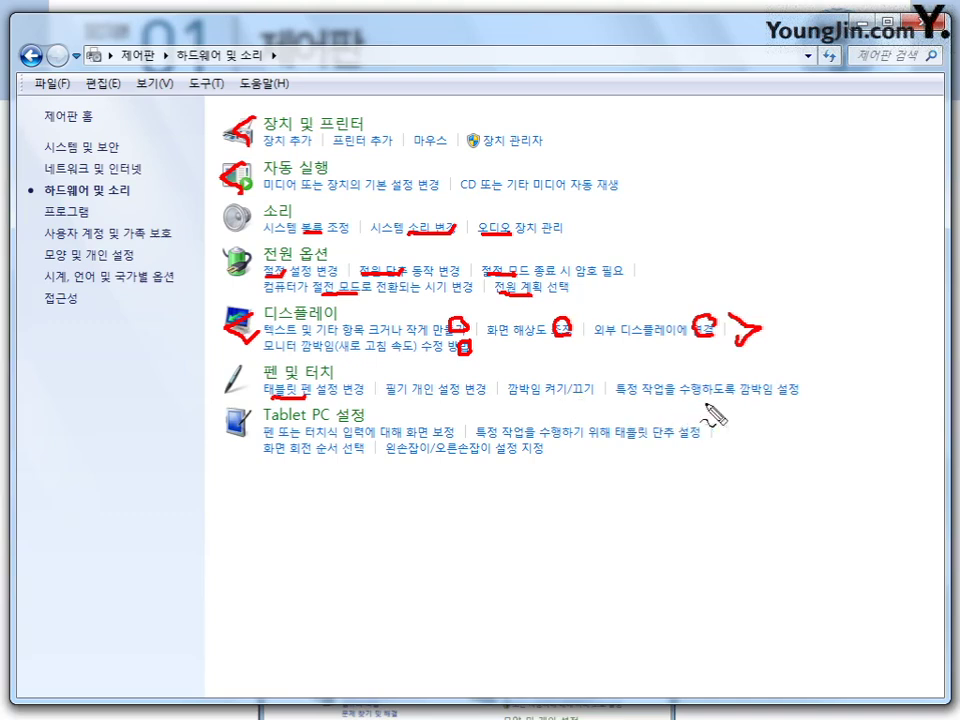
{"action": "left_click_drag", "start_coordinate": [741, 397], "coordinate": [759, 397]}
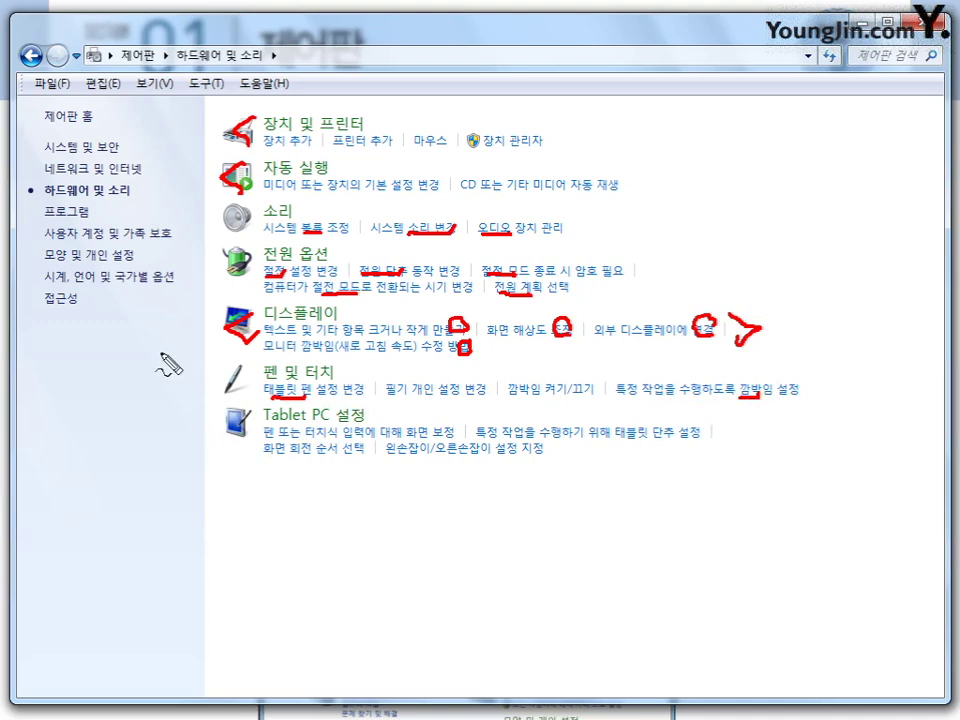
{"action": "key", "text": "Escape"}
Step: Open 시계, 언어 및 국가별 옵션 from the Control Panel home and underline 시간 및 날짜, both 시간대 mentions and 시계 가젯 under 날짜 및 시간
{"action": "left_click", "coordinate": [72, 117]}
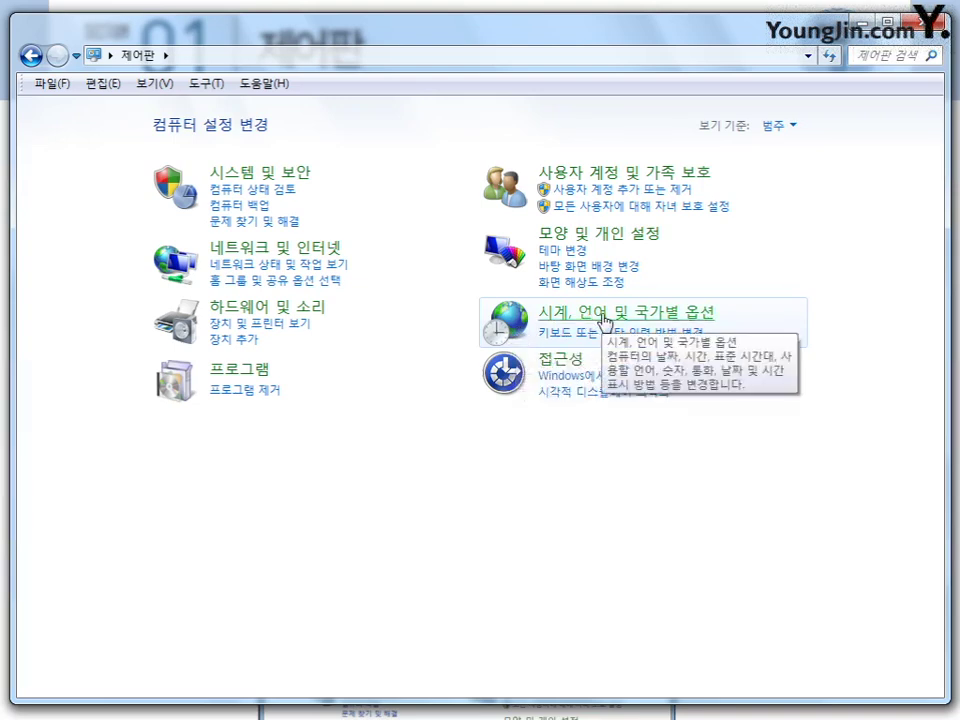
{"action": "left_click", "coordinate": [592, 321]}
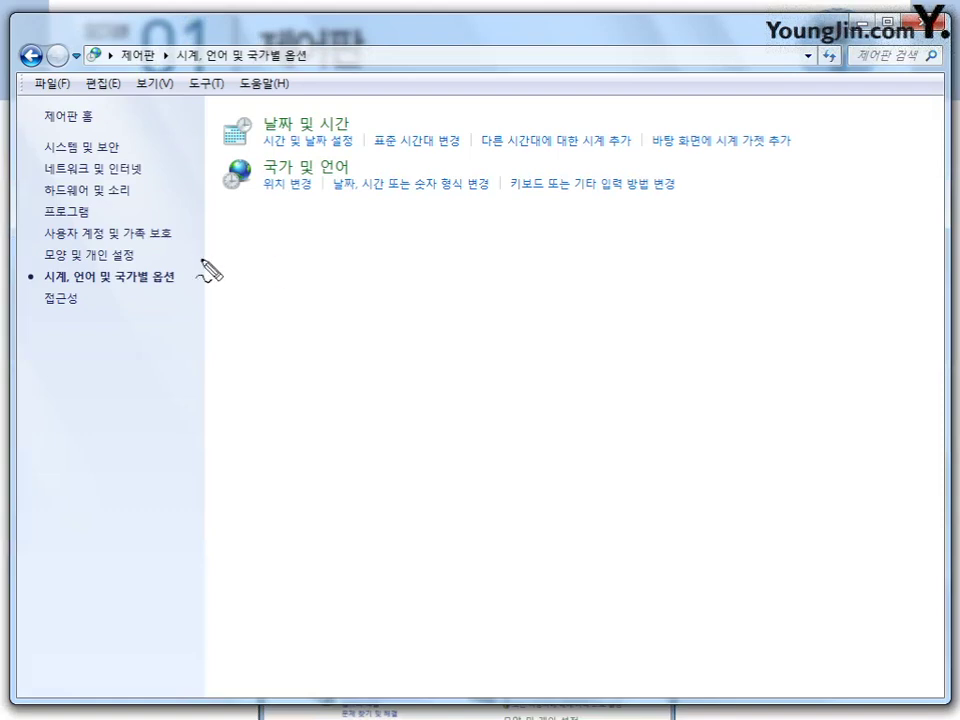
{"action": "left_click_drag", "start_coordinate": [409, 143], "coordinate": [430, 142]}
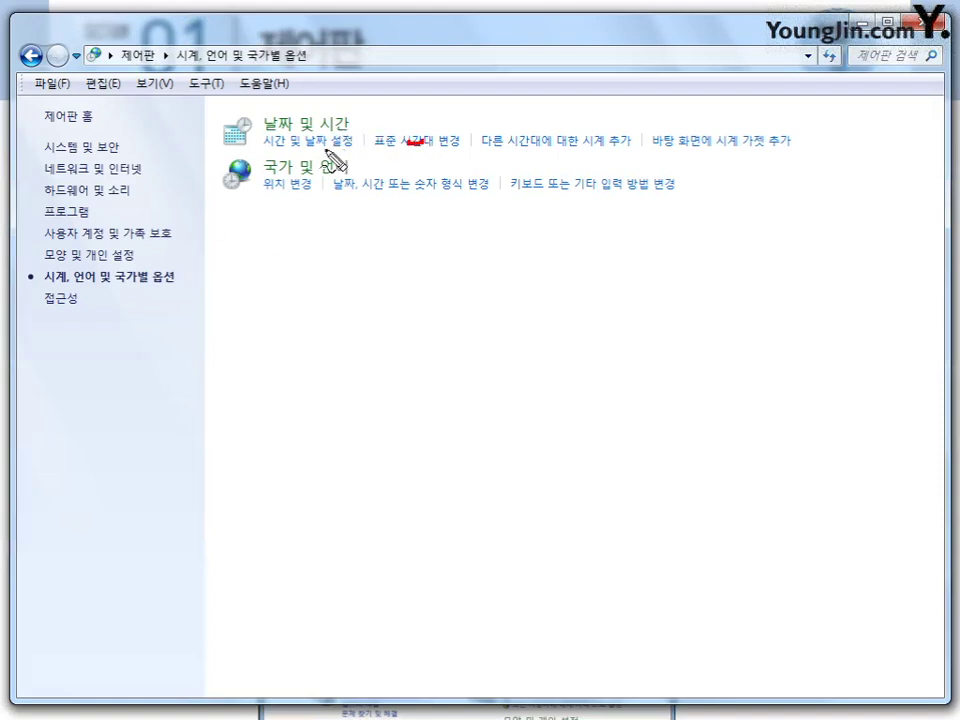
{"action": "left_click_drag", "start_coordinate": [264, 148], "coordinate": [320, 146]}
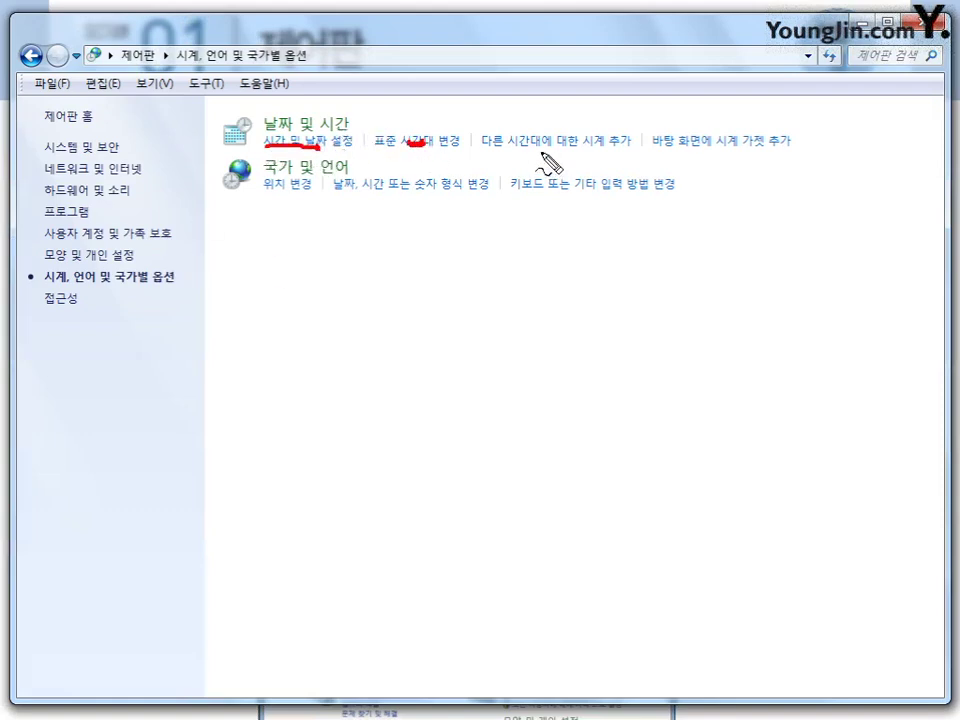
{"action": "left_click_drag", "start_coordinate": [515, 143], "coordinate": [536, 143]}
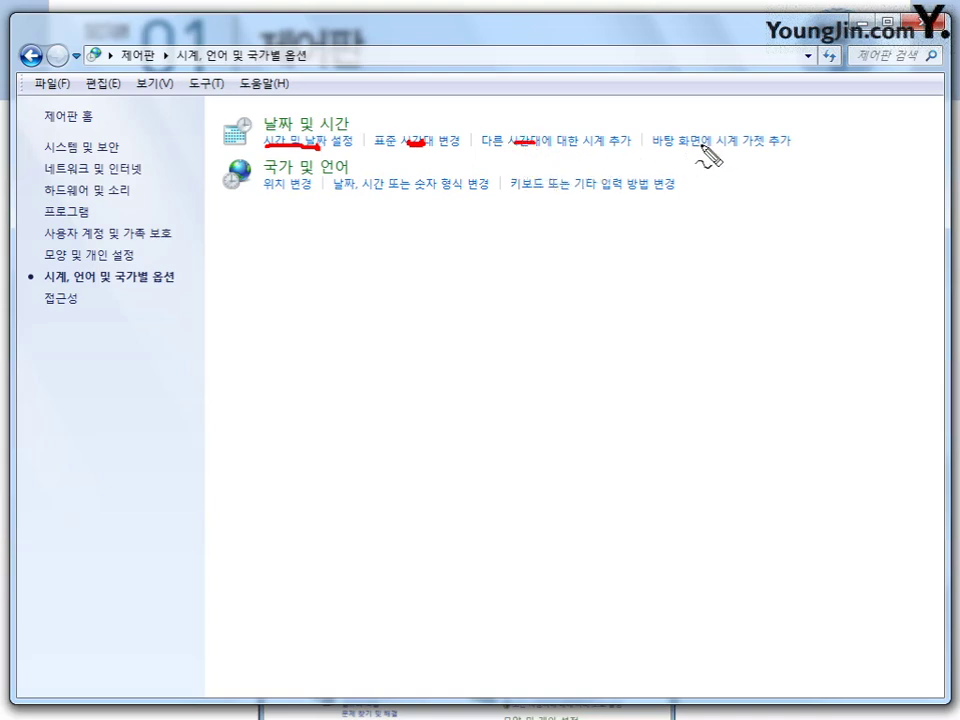
{"action": "left_click_drag", "start_coordinate": [719, 145], "coordinate": [752, 144]}
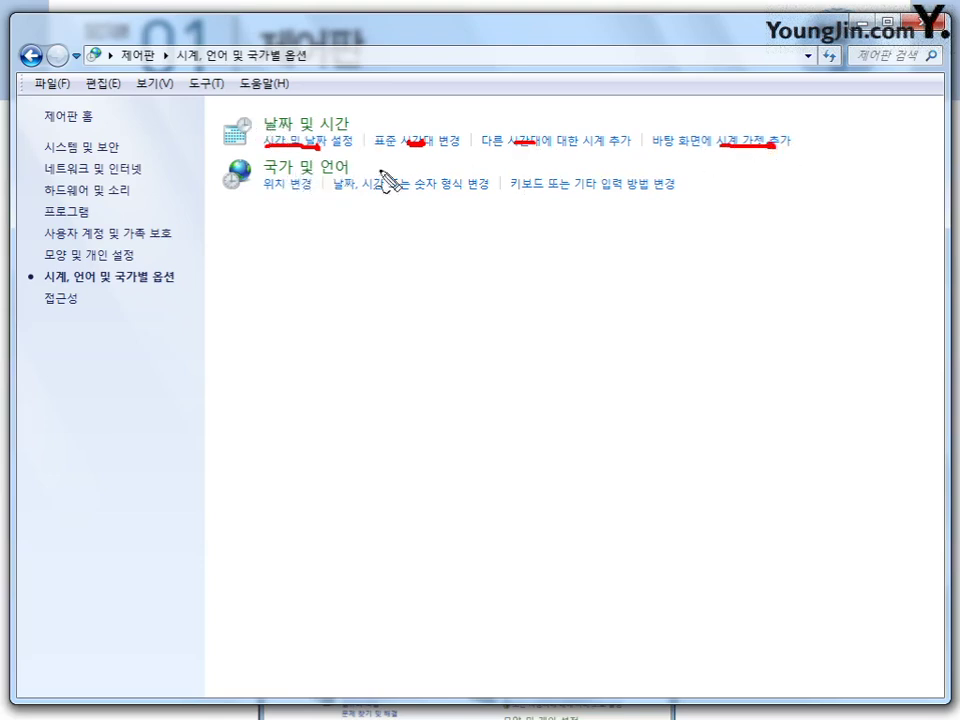
Step: Underline the location, format and keyboard input links under 국가 및 언어, and return to the Control Panel home
{"action": "left_click_drag", "start_coordinate": [268, 186], "coordinate": [480, 189]}
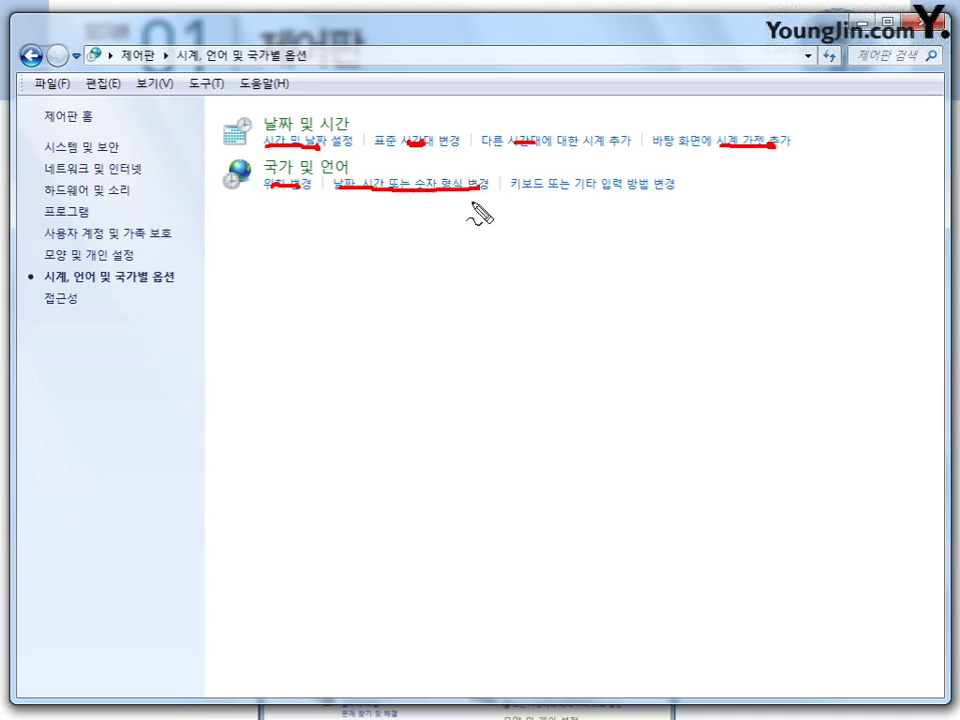
{"action": "left_click_drag", "start_coordinate": [525, 189], "coordinate": [657, 192]}
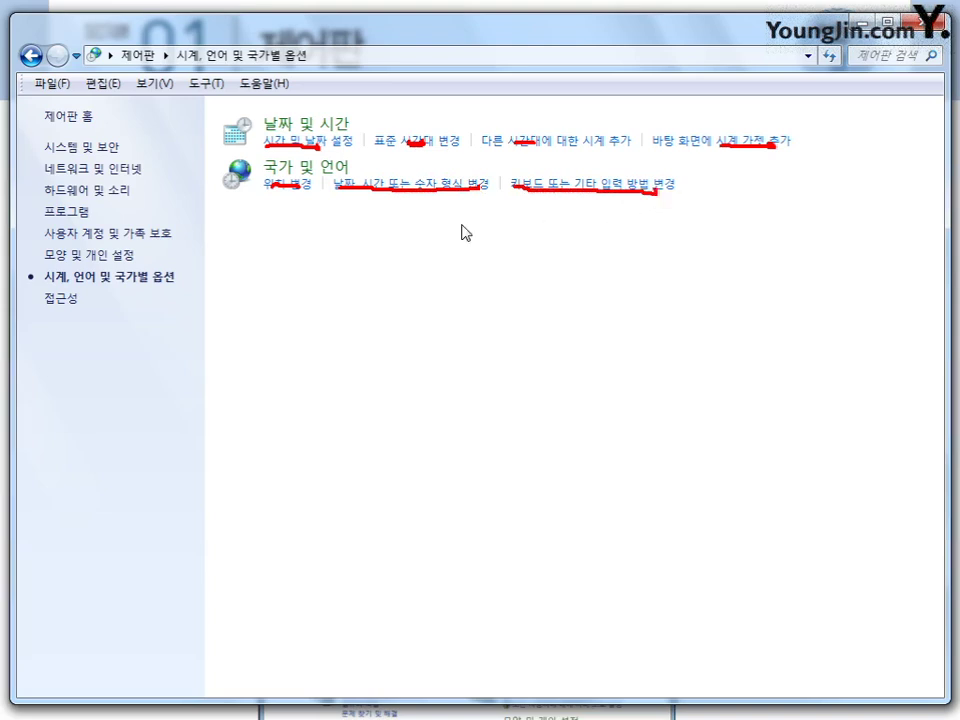
{"action": "left_click", "coordinate": [30, 55]}
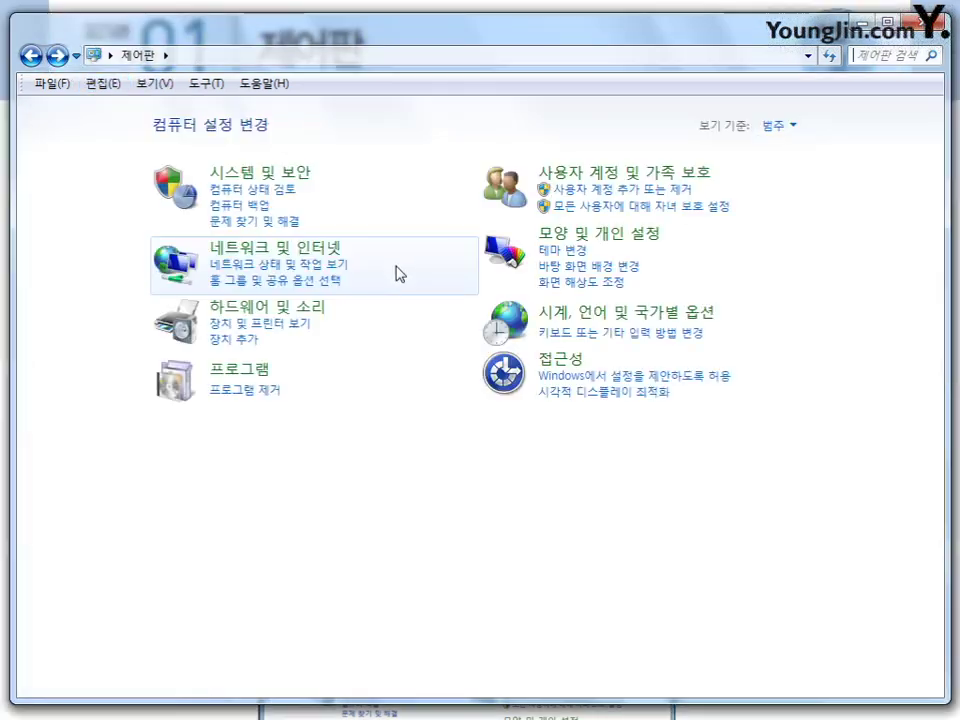
Step: Open 프로그램, underline the removal, Windows feature and installed update links under 프로그램 및 기능, circle 기능, and enclose the section in curly braces
{"action": "left_click", "coordinate": [250, 377]}
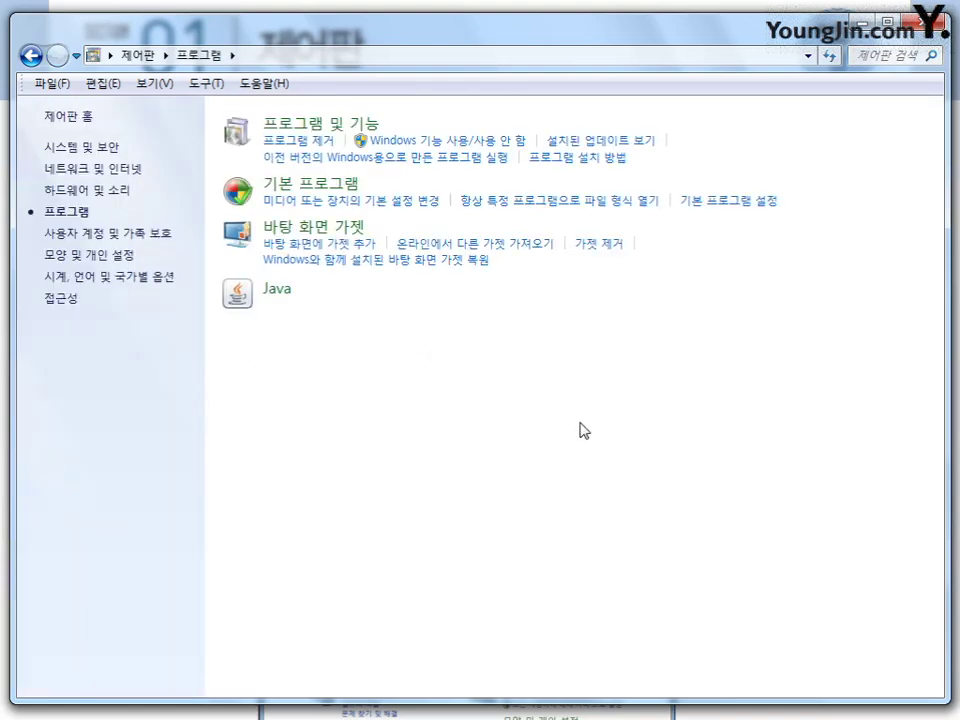
{"action": "key", "text": "ctrl+2"}
{"action": "mouse_move", "coordinate": [271, 146]}
{"action": "left_mouse_down"}
{"action": "mouse_move", "coordinate": [309, 144]}
{"action": "mouse_move", "coordinate": [319, 127]}
{"action": "left_mouse_up"}
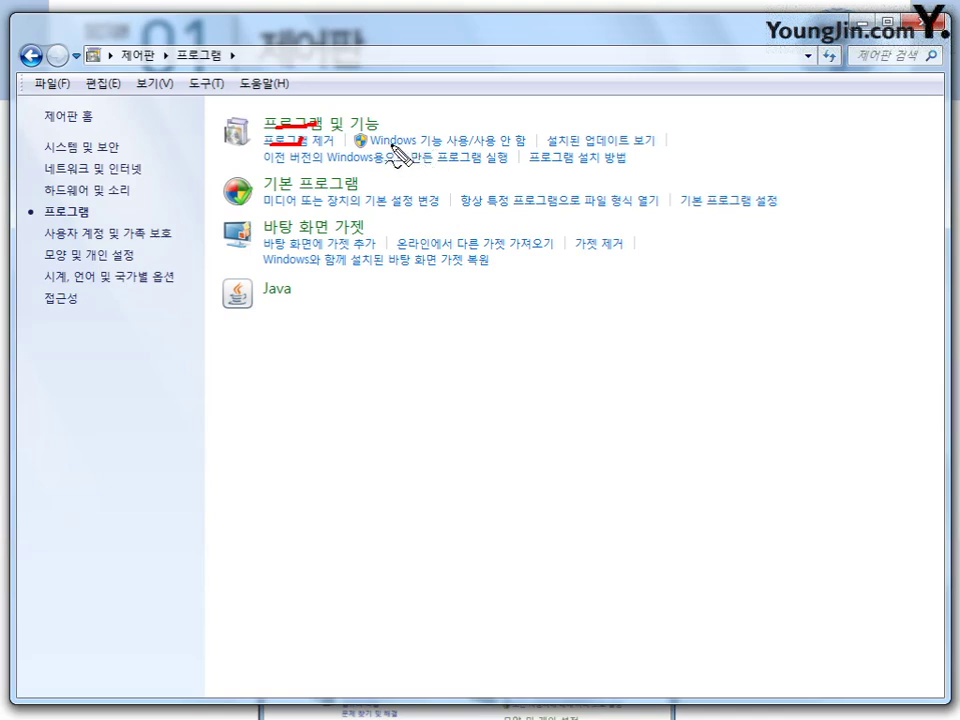
{"action": "left_click_drag", "start_coordinate": [390, 146], "coordinate": [506, 143]}
{"action": "mouse_move", "coordinate": [368, 128]}
{"action": "left_mouse_down"}
{"action": "mouse_move", "coordinate": [356, 122]}
{"action": "mouse_move", "coordinate": [370, 126]}
{"action": "left_mouse_up"}
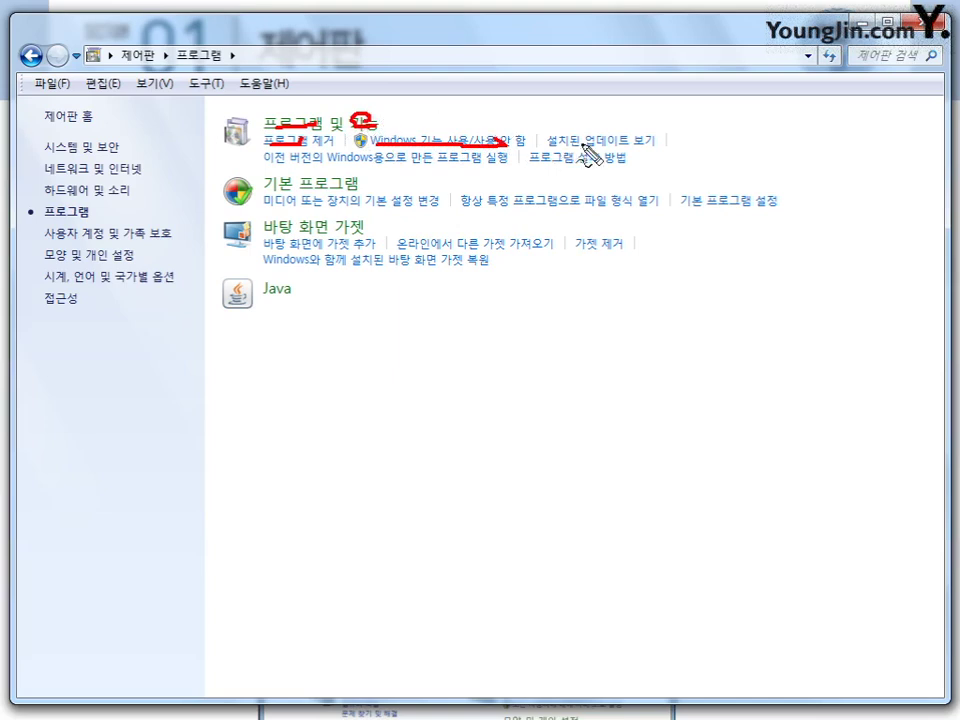
{"action": "left_click_drag", "start_coordinate": [550, 145], "coordinate": [651, 145]}
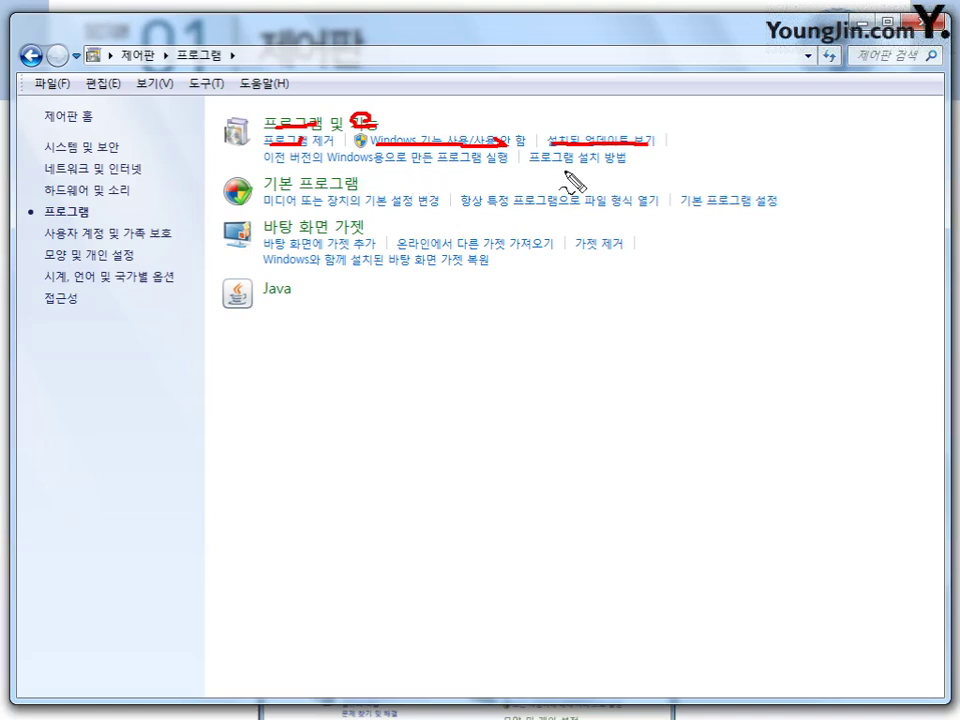
{"action": "left_click_drag", "start_coordinate": [244, 117], "coordinate": [232, 146]}
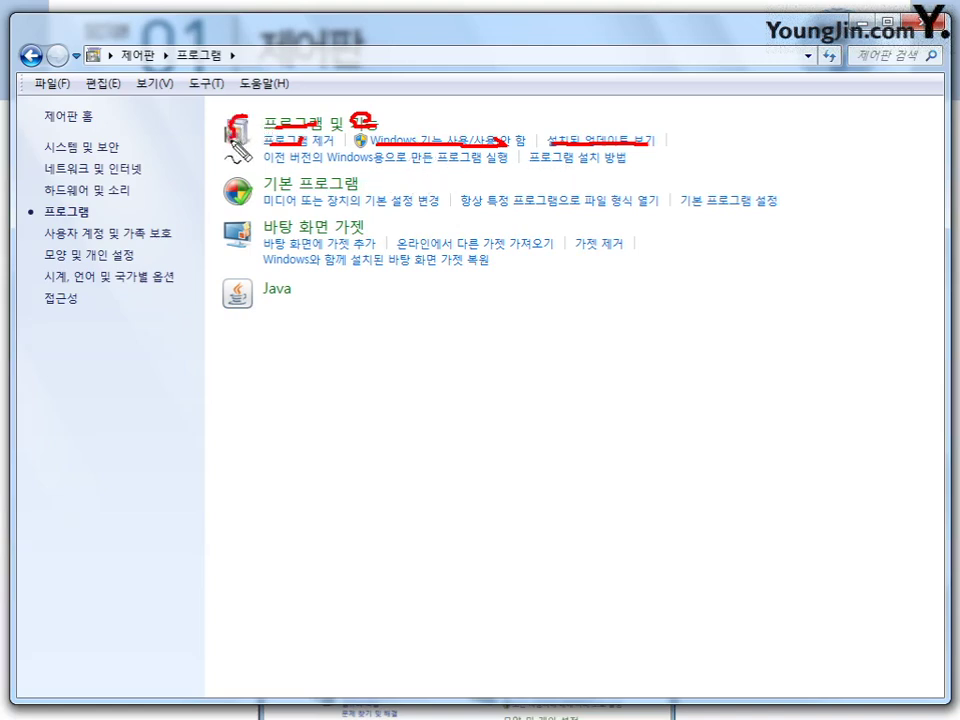
{"action": "left_click_drag", "start_coordinate": [662, 126], "coordinate": [662, 162]}
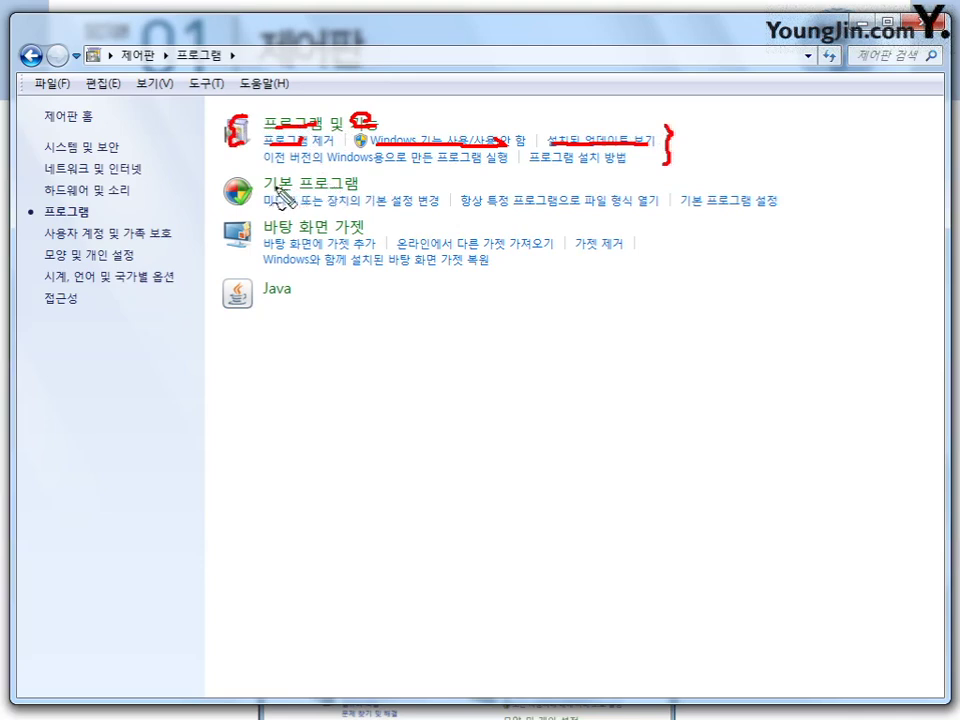
Step: Underline the 기본 프로그램 heading and the 기본 프로그램 설정 link, and circle 기본 in the heading and in the first link's 기본 설정
{"action": "mouse_move", "coordinate": [263, 188]}
{"action": "left_mouse_down"}
{"action": "mouse_move", "coordinate": [358, 187]}
{"action": "mouse_move", "coordinate": [441, 203]}
{"action": "left_mouse_up"}
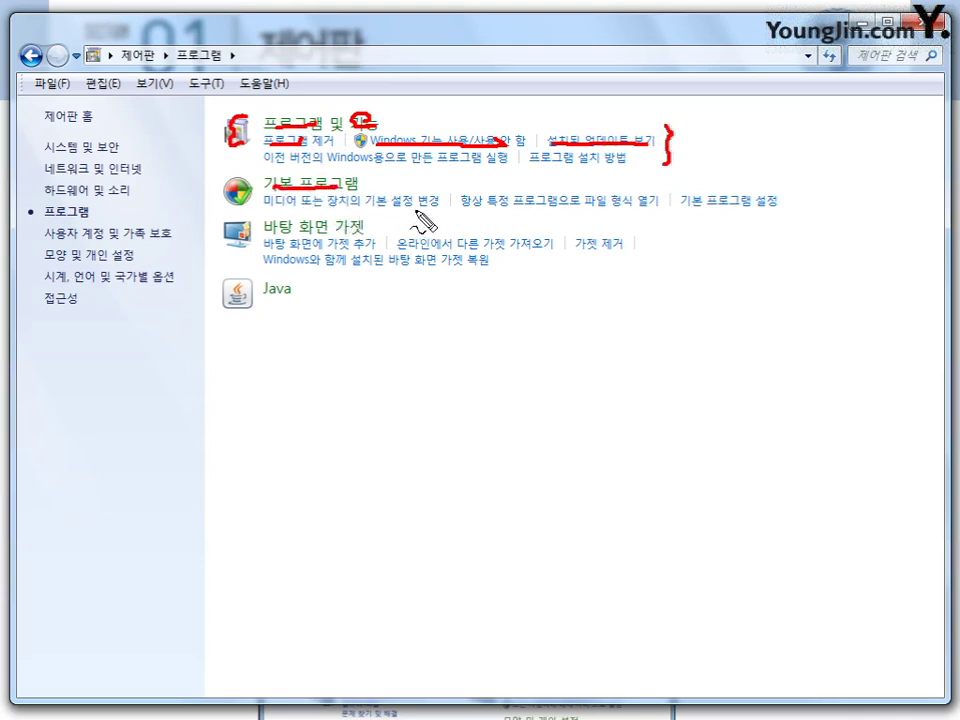
{"action": "left_click_drag", "start_coordinate": [381, 193], "coordinate": [378, 208]}
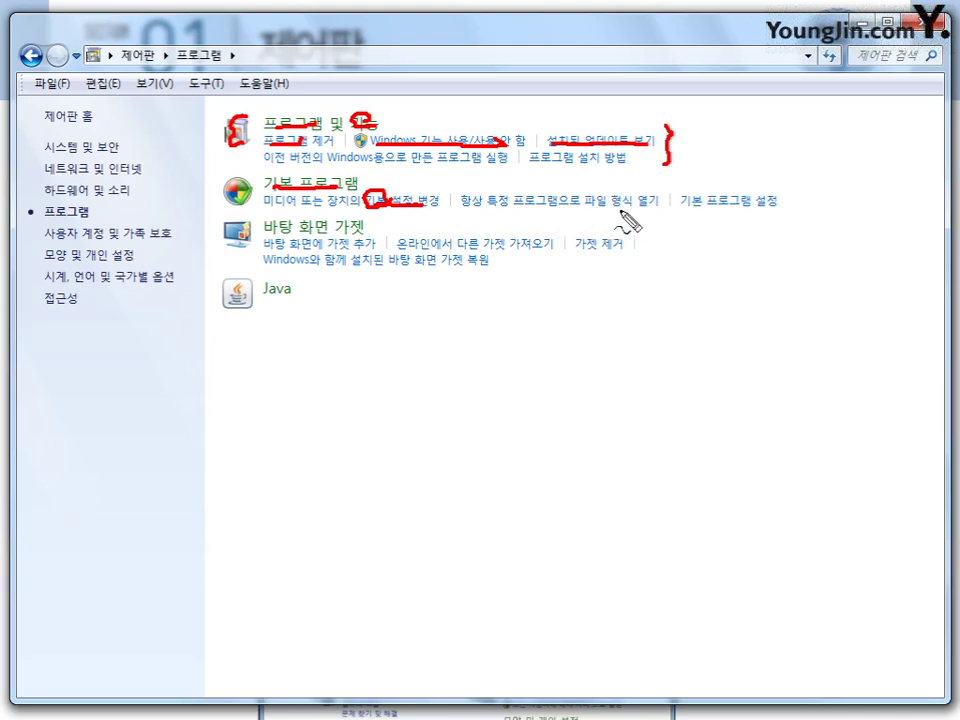
{"action": "left_click_drag", "start_coordinate": [278, 176], "coordinate": [276, 190]}
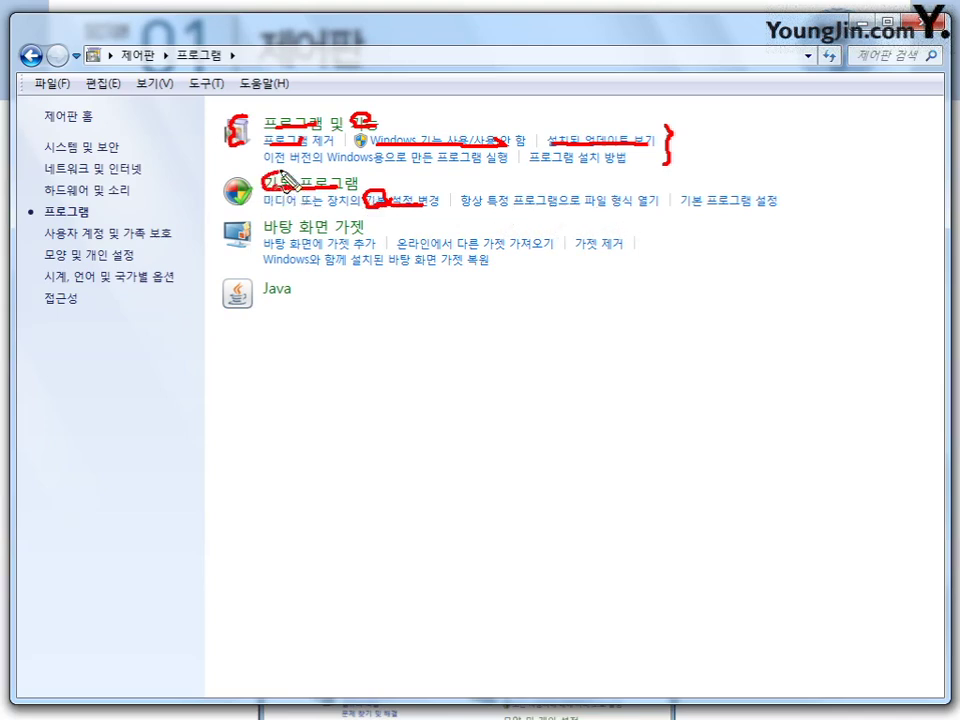
{"action": "left_click_drag", "start_coordinate": [682, 207], "coordinate": [758, 207]}
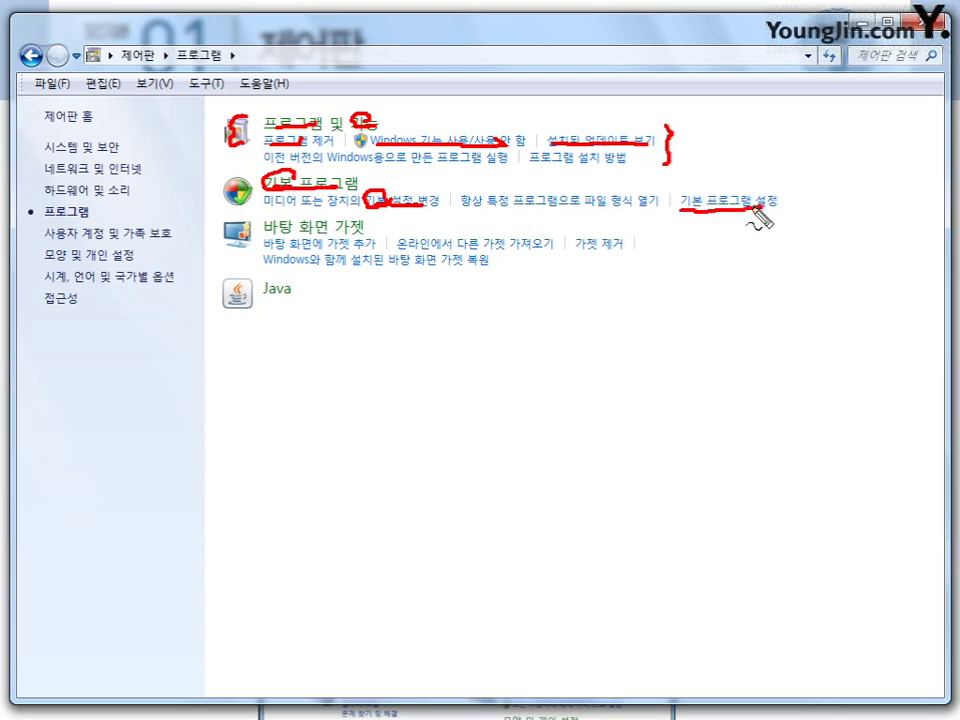
Step: Enclose the 바탕 화면 가젯 section in angle brackets, leave drawing mode, and return to the Control Panel home
{"action": "left_click_drag", "start_coordinate": [249, 219], "coordinate": [247, 249]}
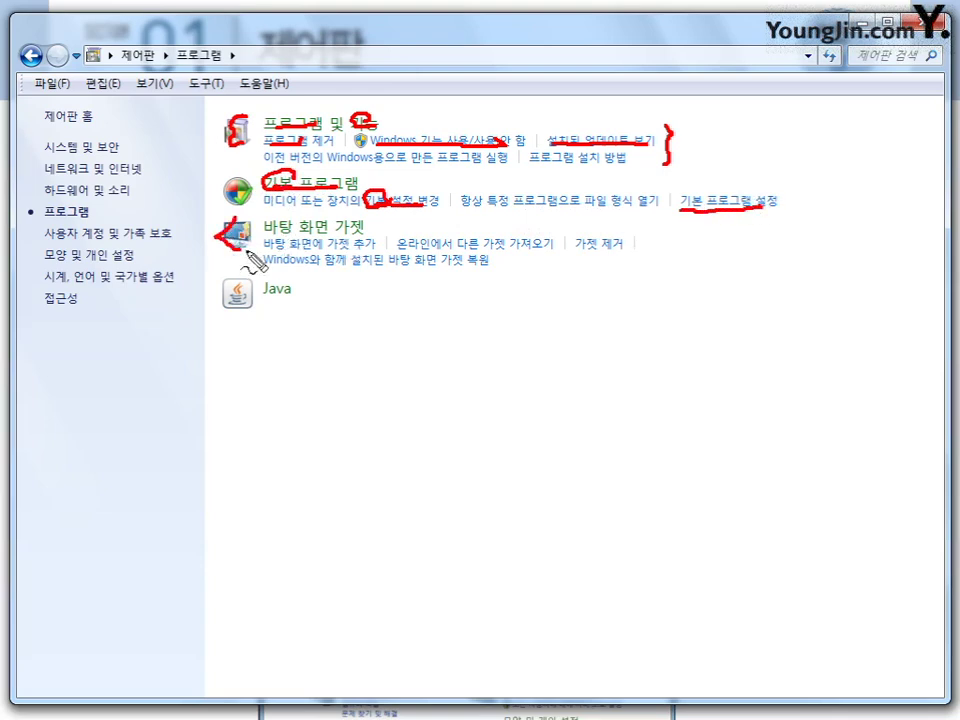
{"action": "mouse_move", "coordinate": [629, 236]}
{"action": "left_mouse_down"}
{"action": "mouse_move", "coordinate": [646, 242]}
{"action": "mouse_move", "coordinate": [630, 252]}
{"action": "left_mouse_up"}
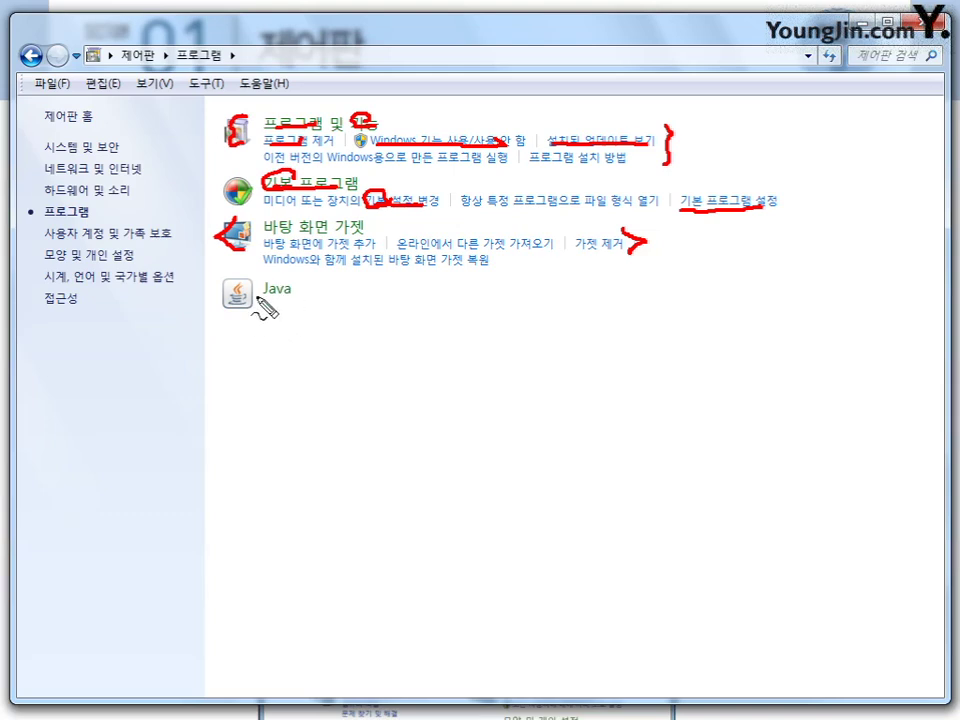
{"action": "key", "text": "Escape"}
{"action": "left_click", "coordinate": [60, 116]}
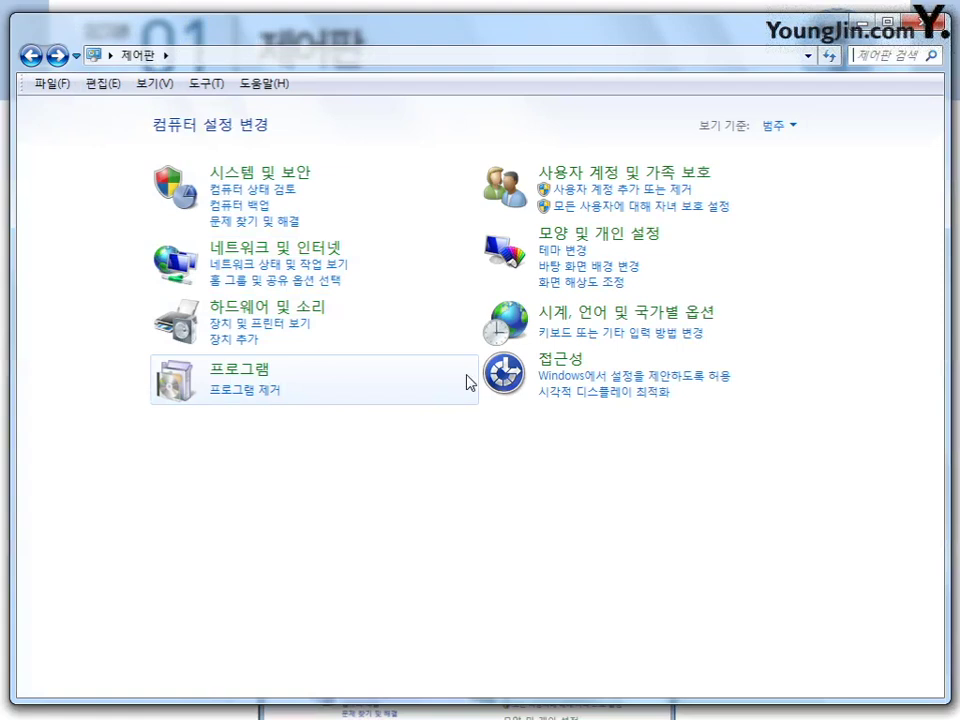
Step: Open 접근성, underline the 시각적 디스플레이 최적화 and 소리를 시각 신호로 바꾸기 links, and circle 소리 with an arrow to 시각
{"action": "left_click", "coordinate": [558, 364]}
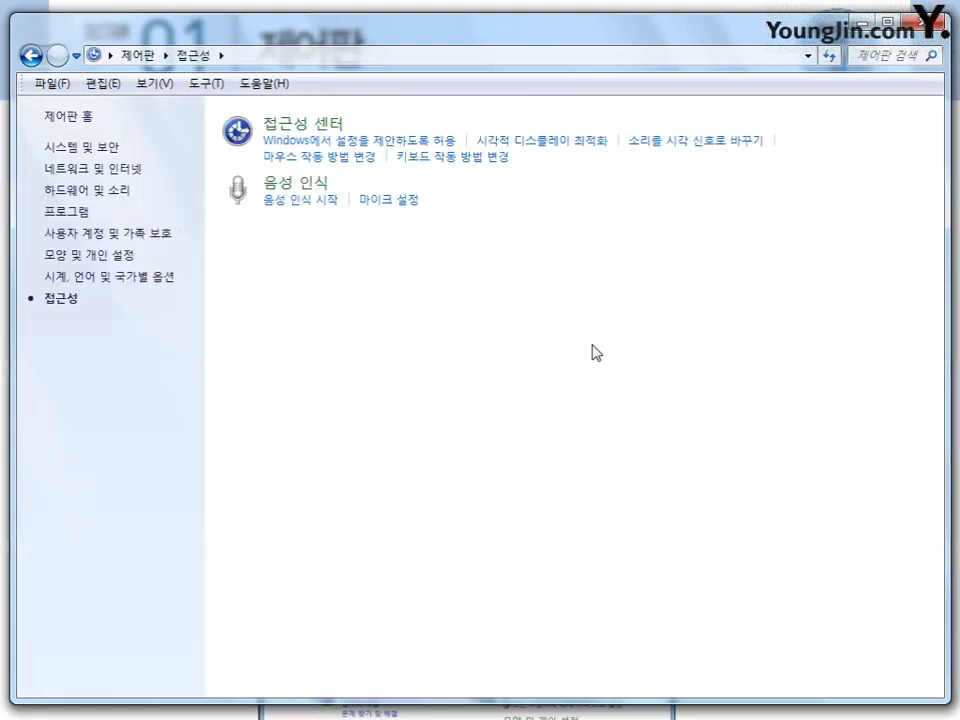
{"action": "key", "text": "ctrl+2"}
{"action": "left_click_drag", "start_coordinate": [500, 145], "coordinate": [736, 149]}
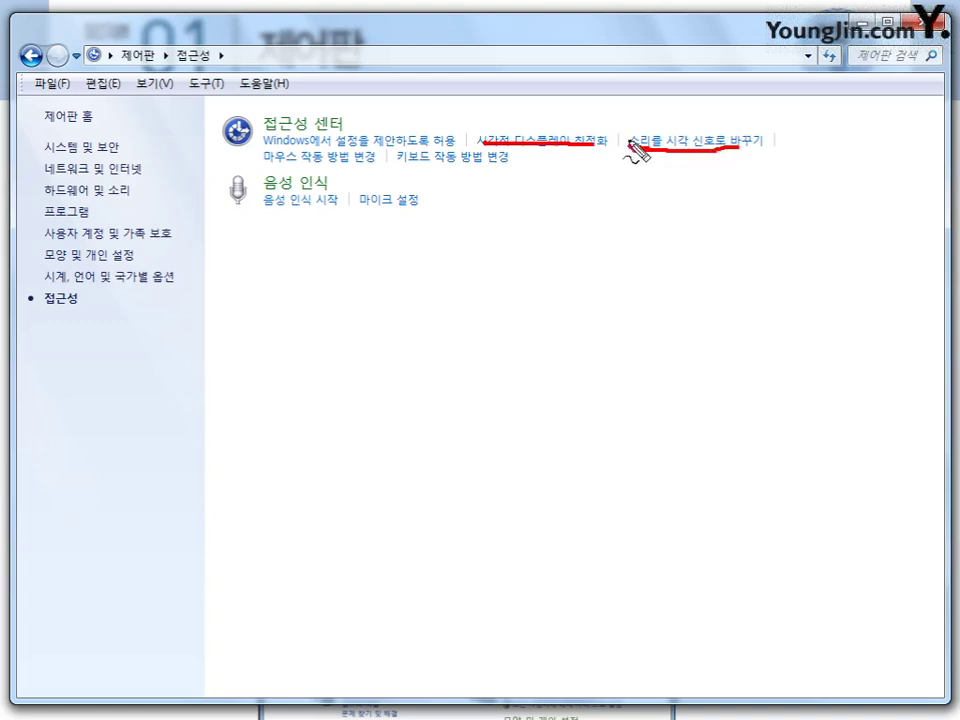
{"action": "mouse_move", "coordinate": [634, 146]}
{"action": "left_mouse_down"}
{"action": "mouse_move", "coordinate": [656, 133]}
{"action": "mouse_move", "coordinate": [689, 174]}
{"action": "left_mouse_up"}
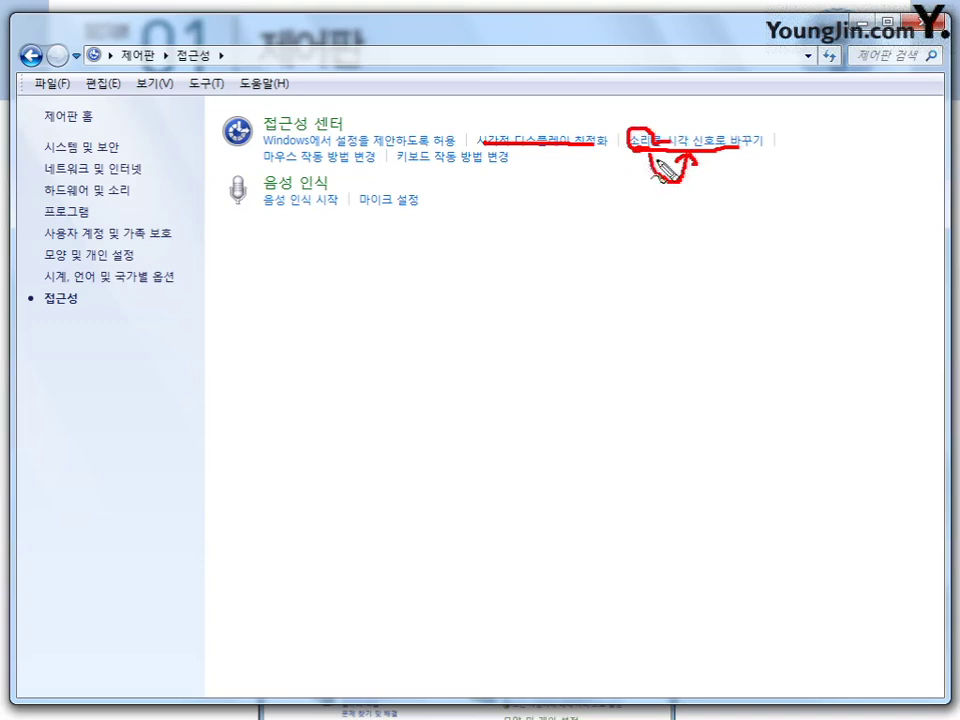
{"action": "left_click_drag", "start_coordinate": [636, 165], "coordinate": [655, 128]}
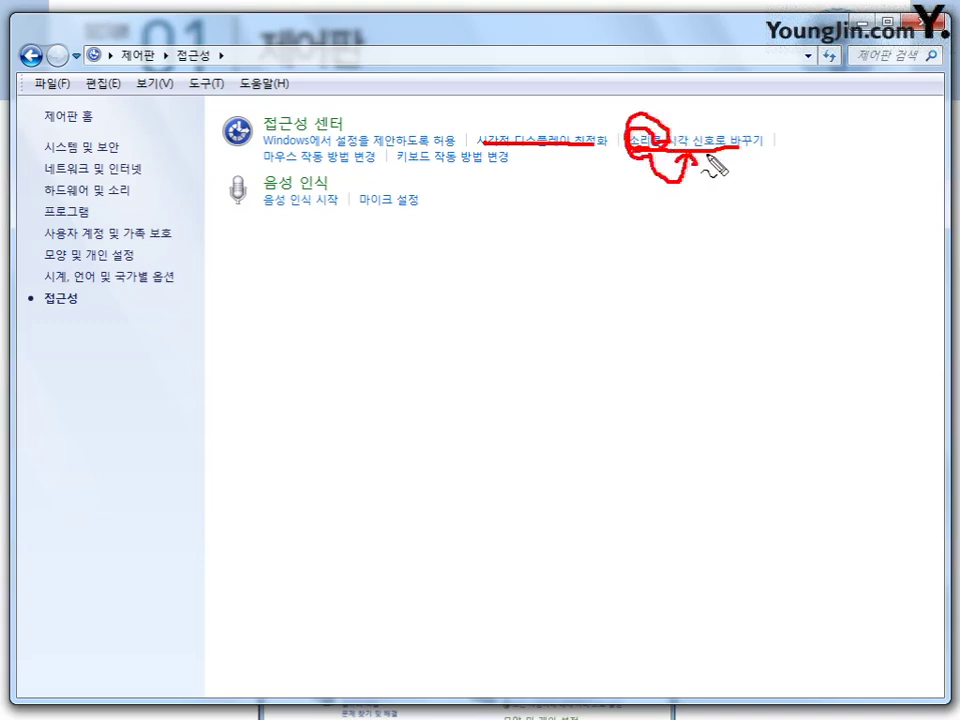
Step: Underline the 접근성 센터 heading, its mouse and keyboard links, and both links under 음성 인식, and return to the Control Panel home
{"action": "left_click_drag", "start_coordinate": [263, 162], "coordinate": [497, 168]}
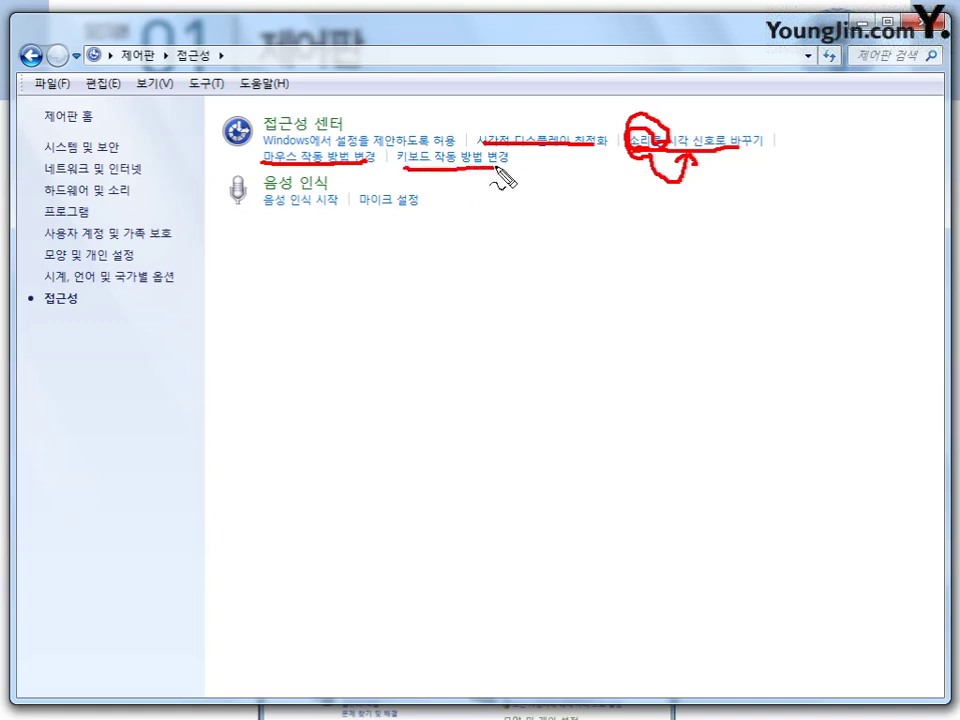
{"action": "left_click_drag", "start_coordinate": [263, 130], "coordinate": [343, 128]}
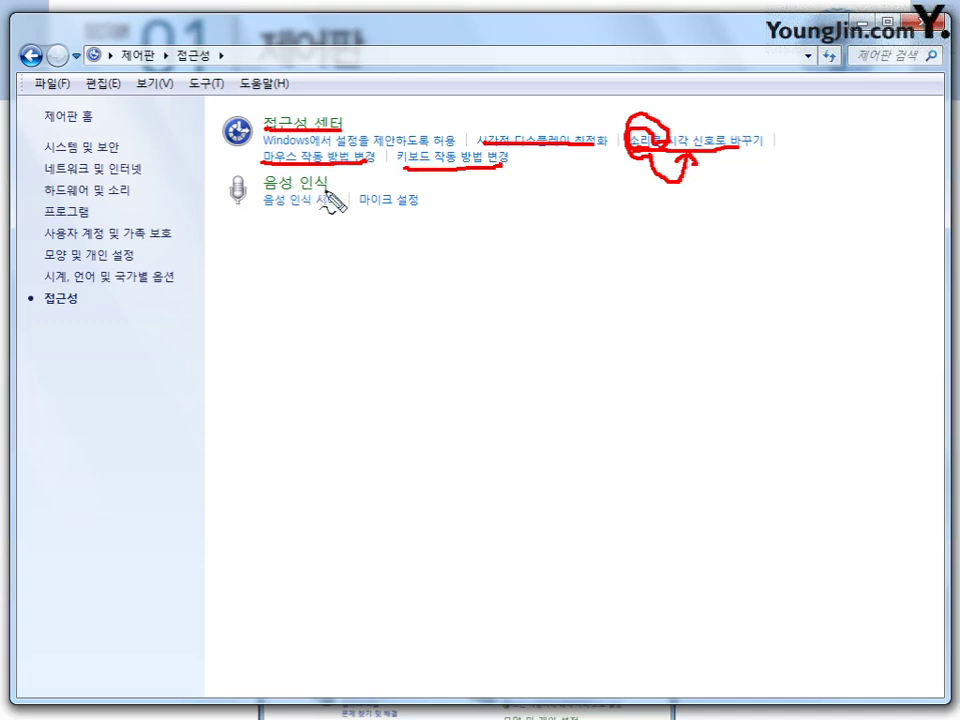
{"action": "left_click_drag", "start_coordinate": [264, 207], "coordinate": [300, 207]}
{"action": "left_click_drag", "start_coordinate": [360, 206], "coordinate": [418, 206]}
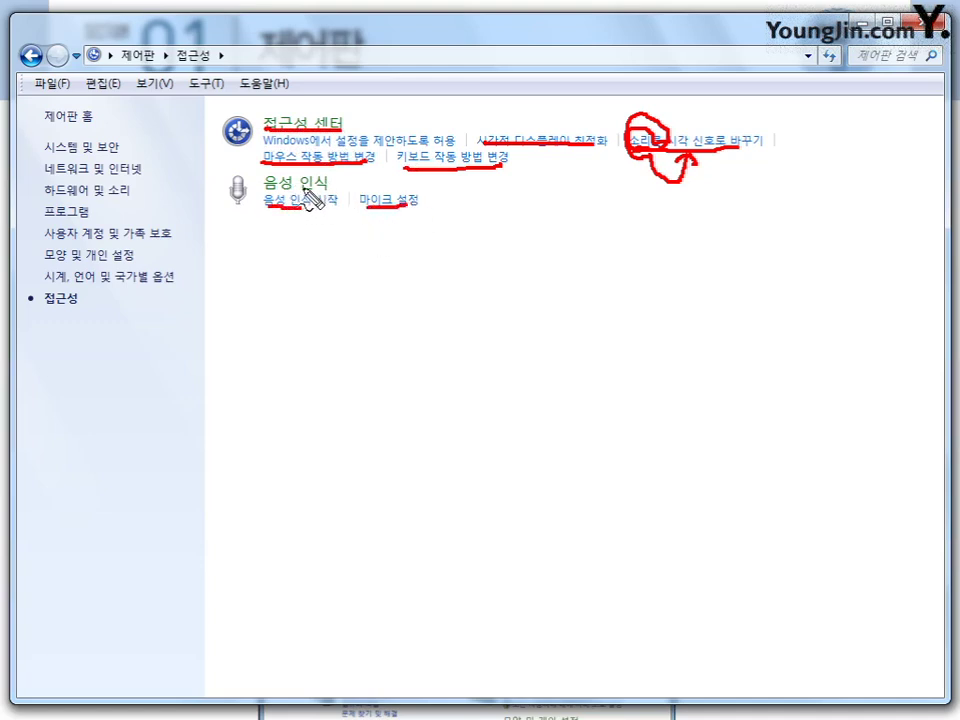
{"action": "key", "text": "Escape"}
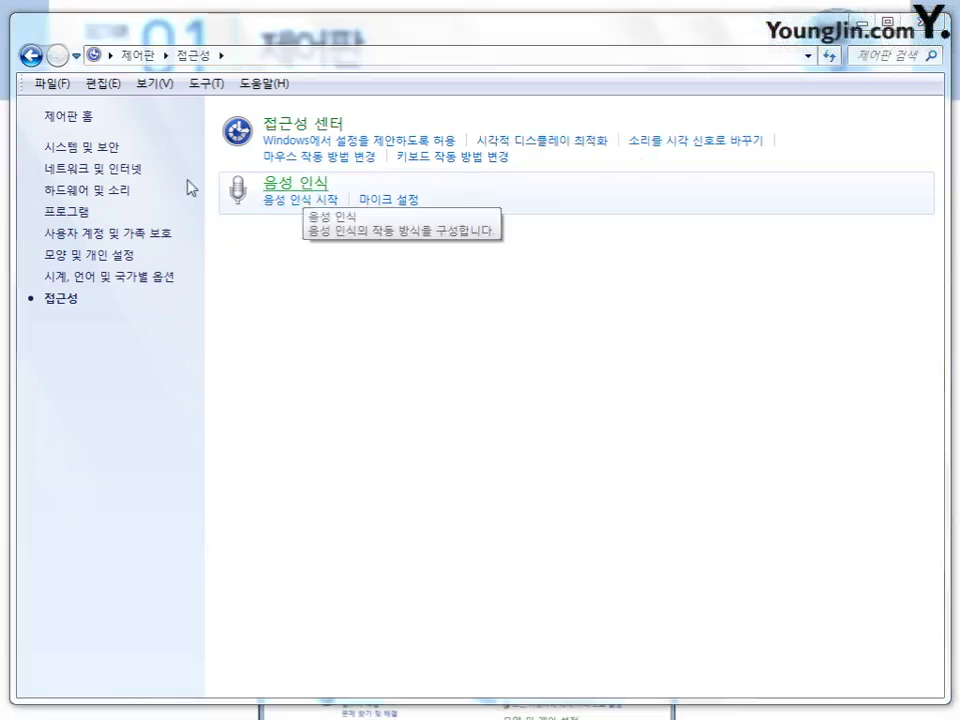
{"action": "left_click", "coordinate": [30, 54]}
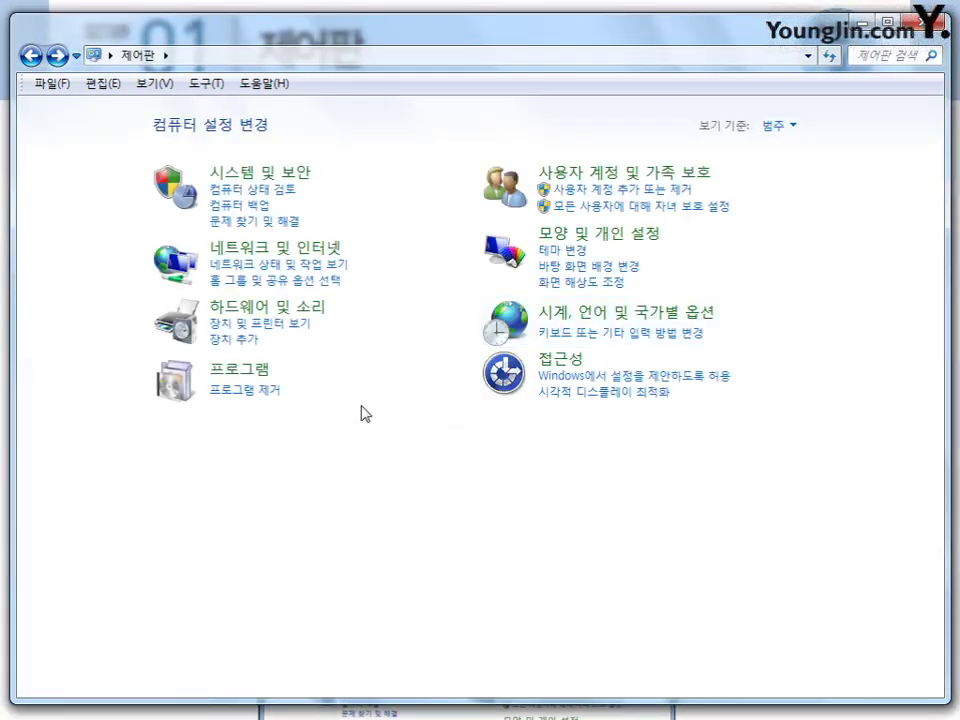
Step: Switch to the textbook's 3) 범주별 기능 table, circle 시스템 및 보안 and 관리 센터, and bracket the 관리 센터 functions
{"action": "left_click", "coordinate": [865, 22]}
{"action": "scroll", "coordinate": [702, 424], "scroll_direction": "down", "scroll_amount": 5}
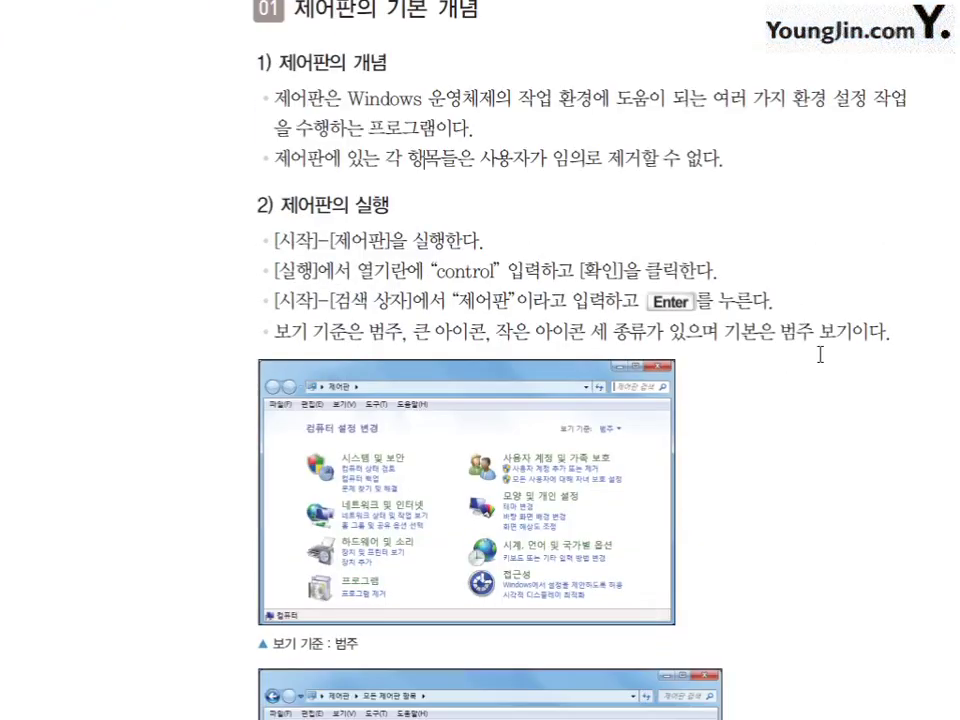
{"action": "scroll", "coordinate": [820, 354], "scroll_direction": "down", "scroll_amount": 4}
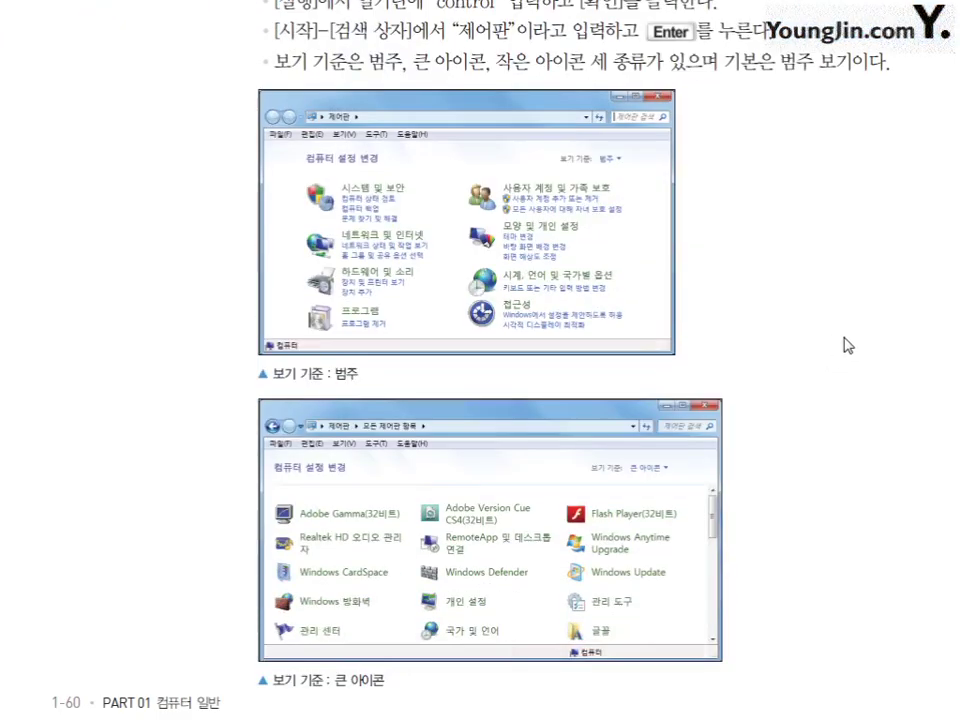
{"action": "scroll", "coordinate": [849, 350], "scroll_direction": "down", "scroll_amount": 9}
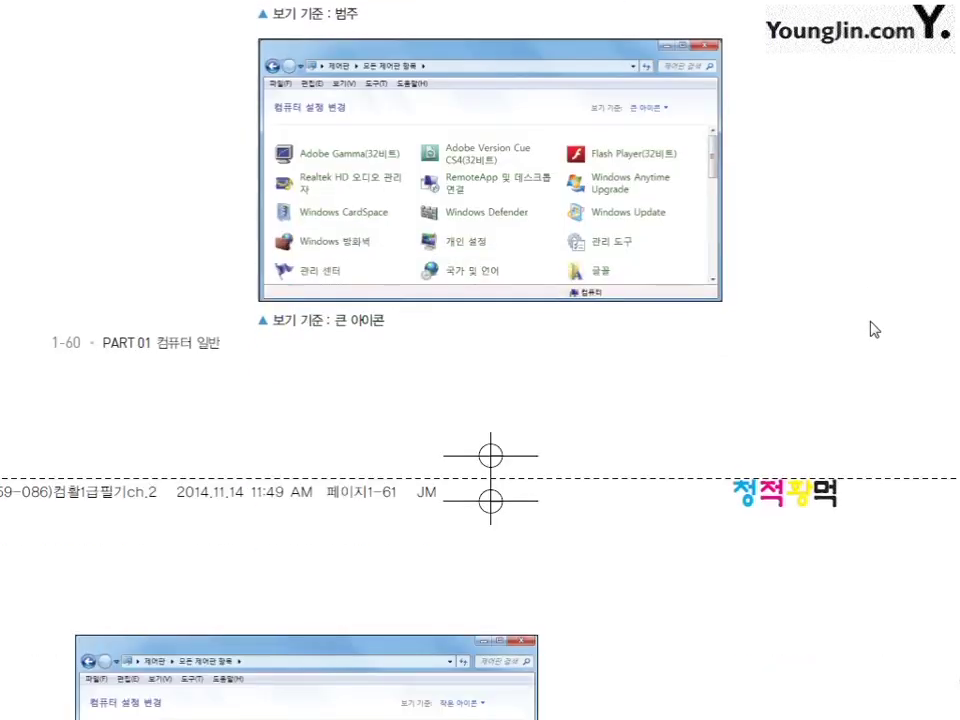
{"action": "scroll", "coordinate": [839, 409], "scroll_direction": "down", "scroll_amount": 8}
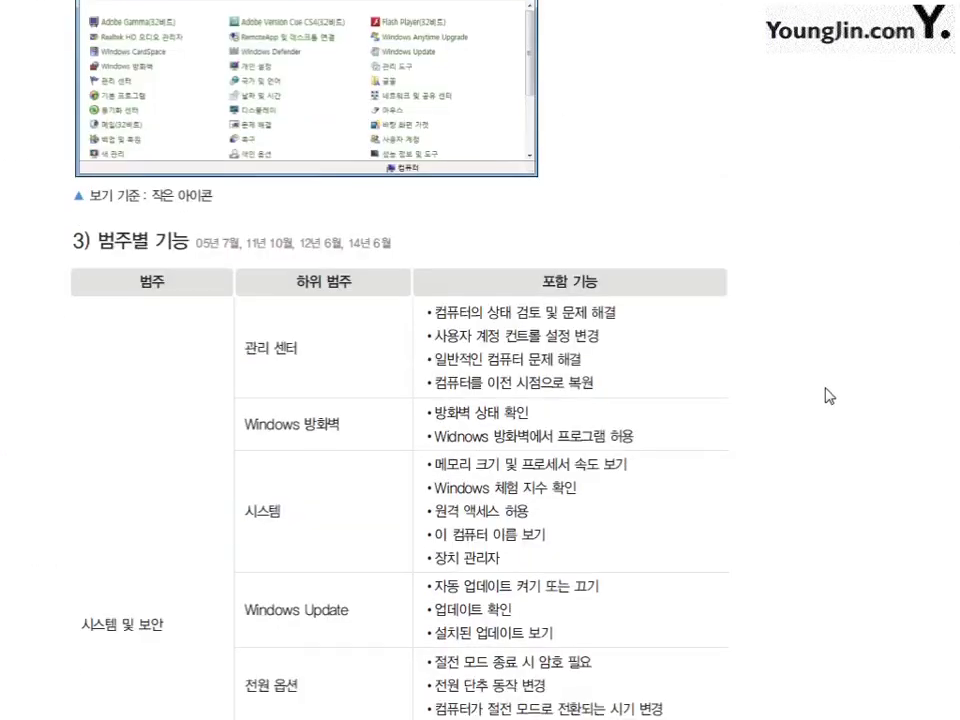
{"action": "scroll", "coordinate": [830, 385], "scroll_direction": "down", "scroll_amount": 1}
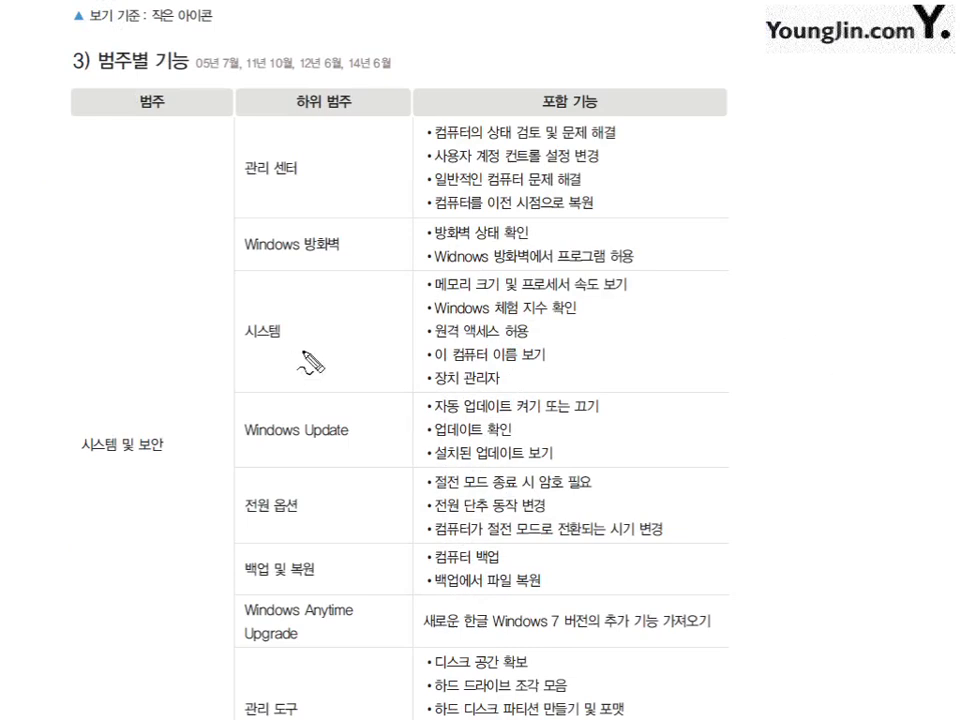
{"action": "mouse_move", "coordinate": [151, 451]}
{"action": "left_mouse_down"}
{"action": "mouse_move", "coordinate": [90, 456]}
{"action": "mouse_move", "coordinate": [165, 426]}
{"action": "mouse_move", "coordinate": [152, 455]}
{"action": "left_mouse_up"}
{"action": "mouse_move", "coordinate": [297, 172]}
{"action": "left_mouse_down"}
{"action": "mouse_move", "coordinate": [262, 180]}
{"action": "mouse_move", "coordinate": [300, 161]}
{"action": "left_mouse_up"}
{"action": "mouse_move", "coordinate": [405, 127]}
{"action": "left_mouse_down"}
{"action": "mouse_move", "coordinate": [392, 145]}
{"action": "mouse_move", "coordinate": [415, 206]}
{"action": "left_mouse_up"}
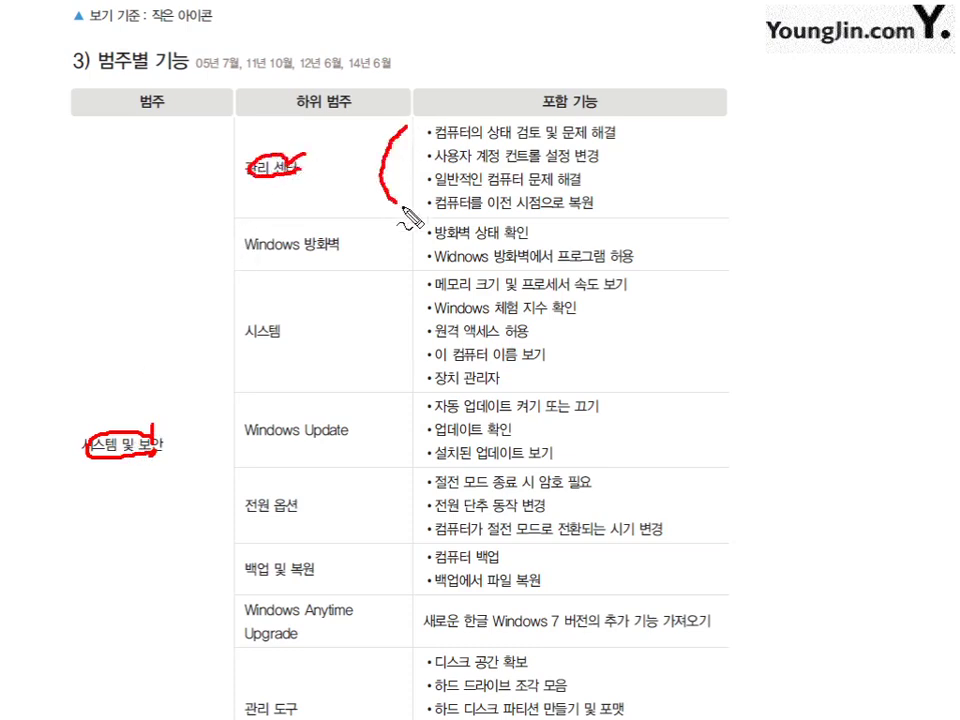
Step: Underline Windows 방화벽, circle 시스템, bracket the functions listed for both, and leave drawing mode
{"action": "left_click_drag", "start_coordinate": [245, 256], "coordinate": [337, 252]}
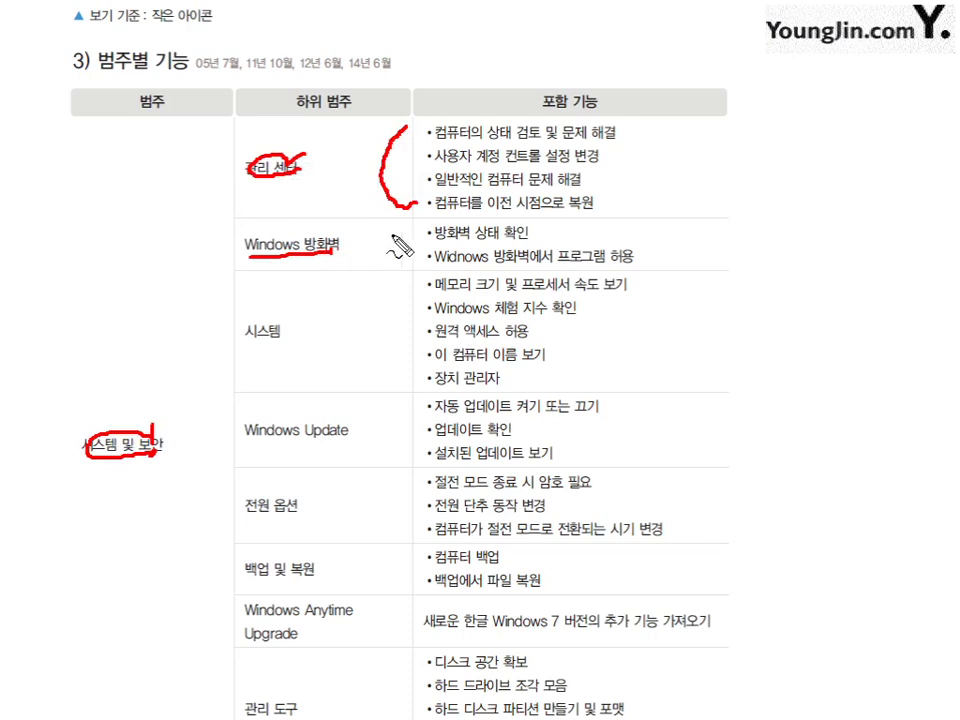
{"action": "left_click_drag", "start_coordinate": [405, 228], "coordinate": [406, 268]}
{"action": "mouse_move", "coordinate": [272, 322]}
{"action": "left_mouse_down"}
{"action": "mouse_move", "coordinate": [253, 349]}
{"action": "mouse_move", "coordinate": [280, 330]}
{"action": "left_mouse_up"}
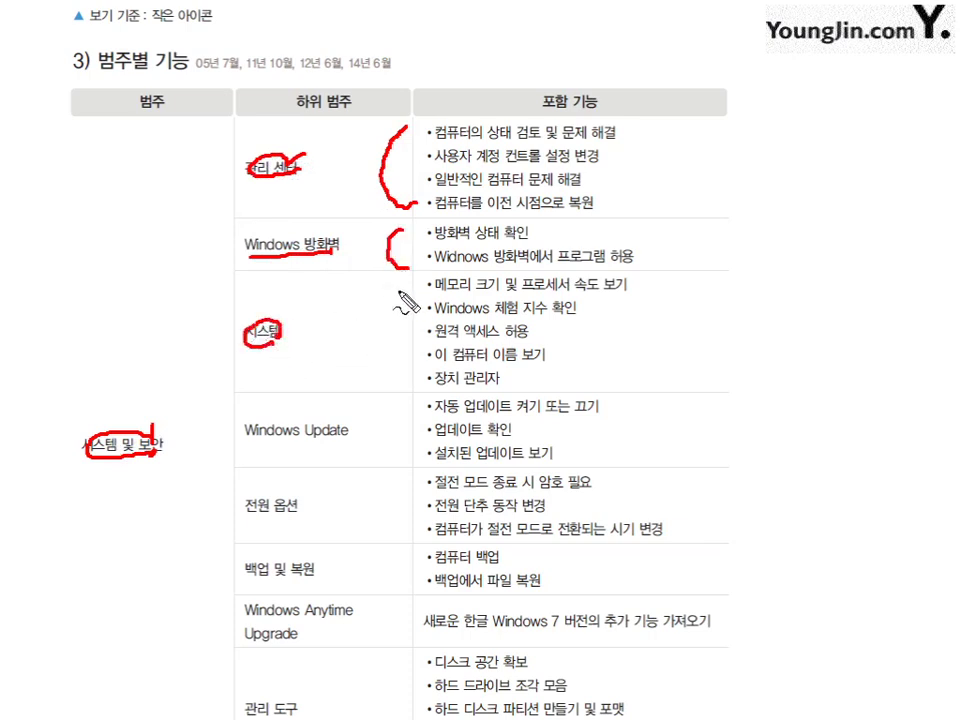
{"action": "left_click_drag", "start_coordinate": [400, 291], "coordinate": [404, 357]}
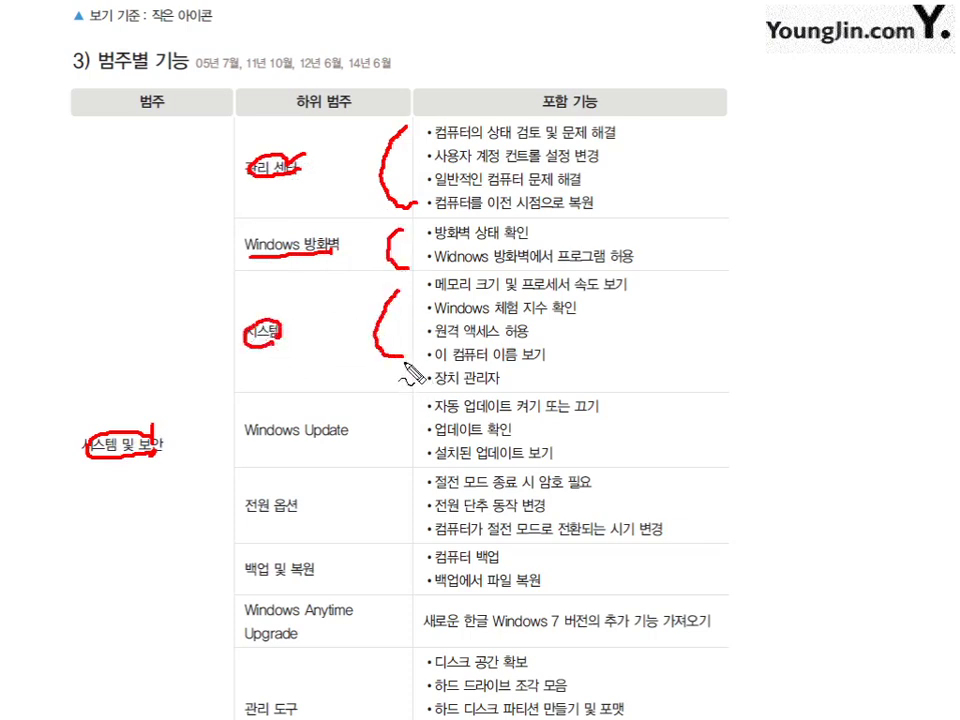
{"action": "key", "text": "Escape"}
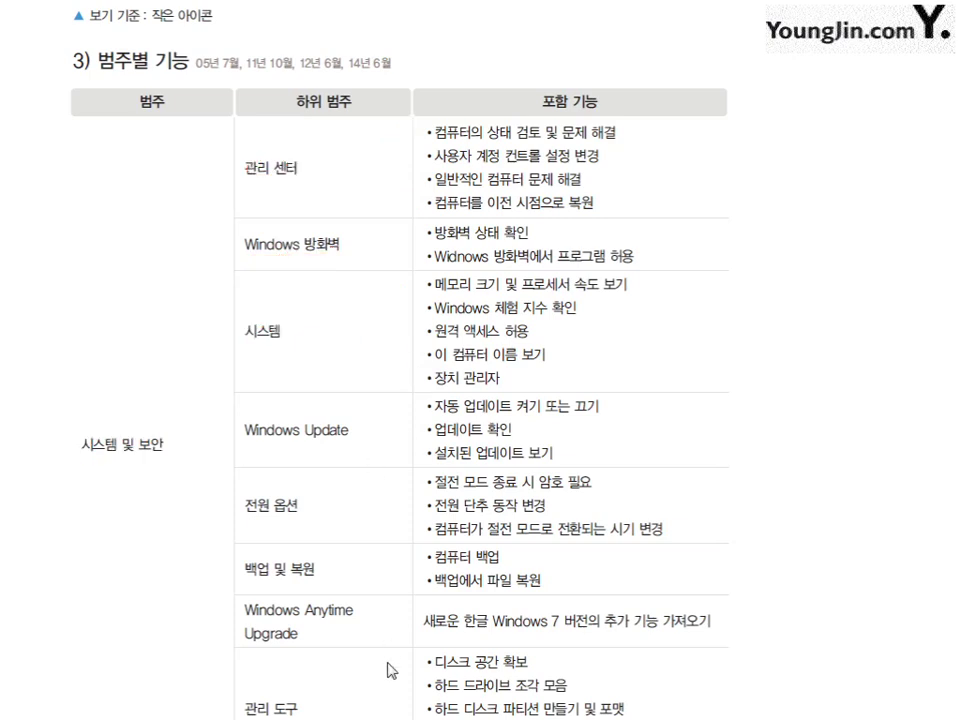
Step: Switch back to the Control Panel, open 모양 및 개인 설정, and circle 개인 설정 and 디스플레이, joining them with angle brackets
{"action": "key", "text": "alt+Tab"}
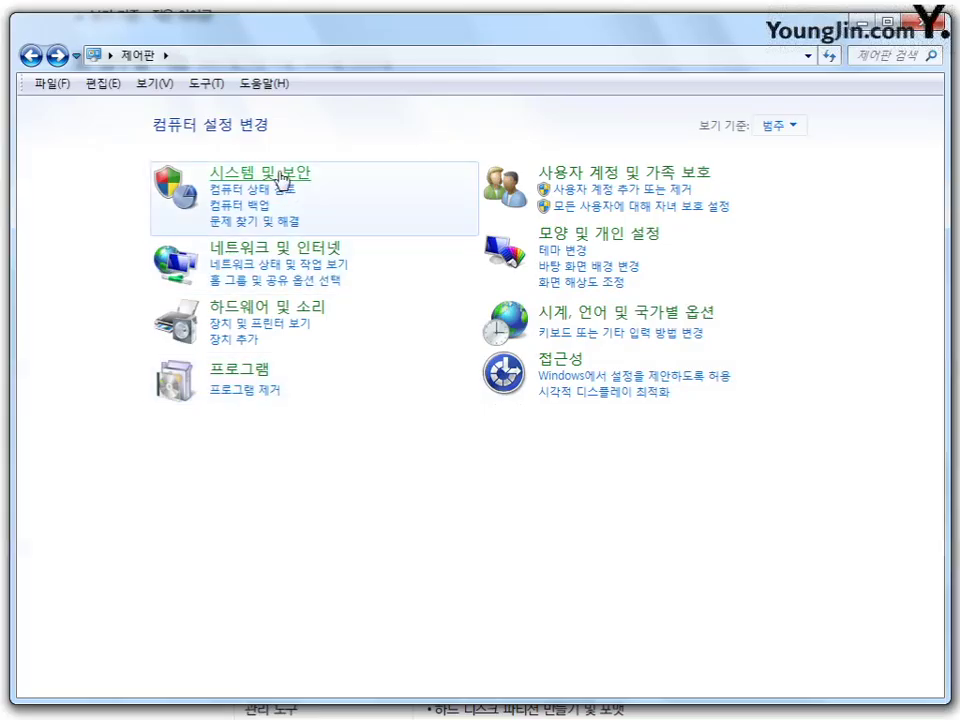
{"action": "left_click", "coordinate": [604, 236]}
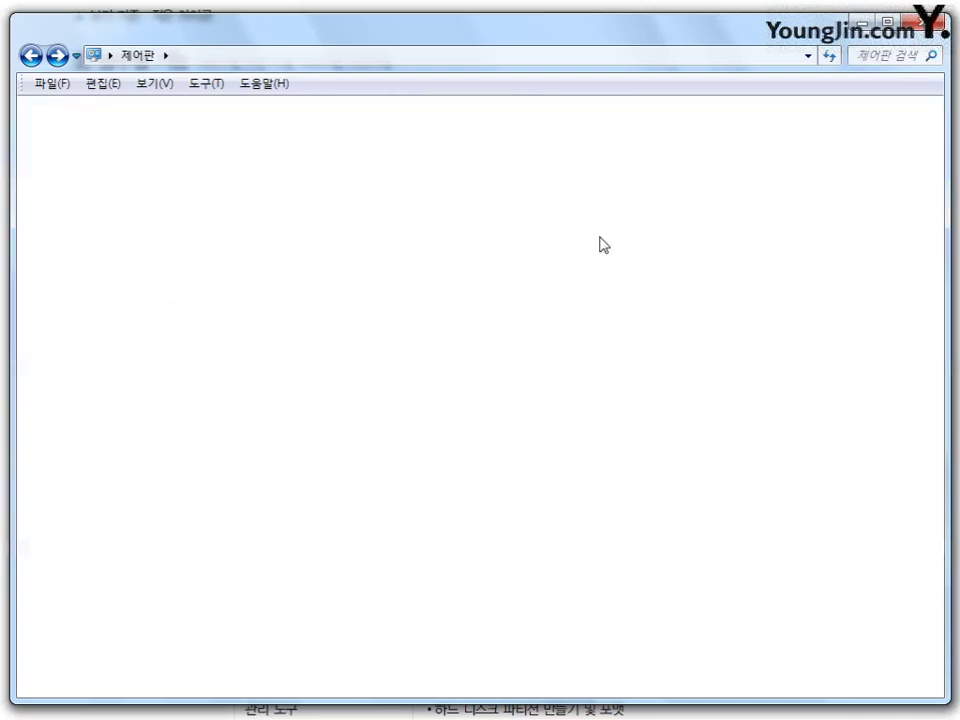
{"action": "left_click", "coordinate": [31, 55]}
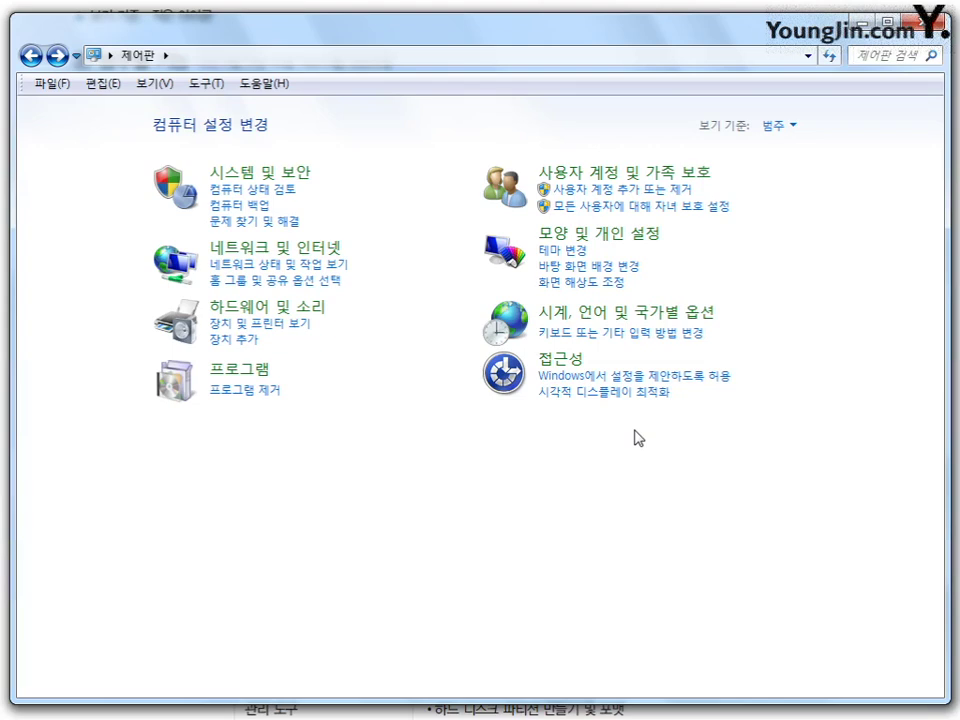
{"action": "left_click", "coordinate": [621, 242]}
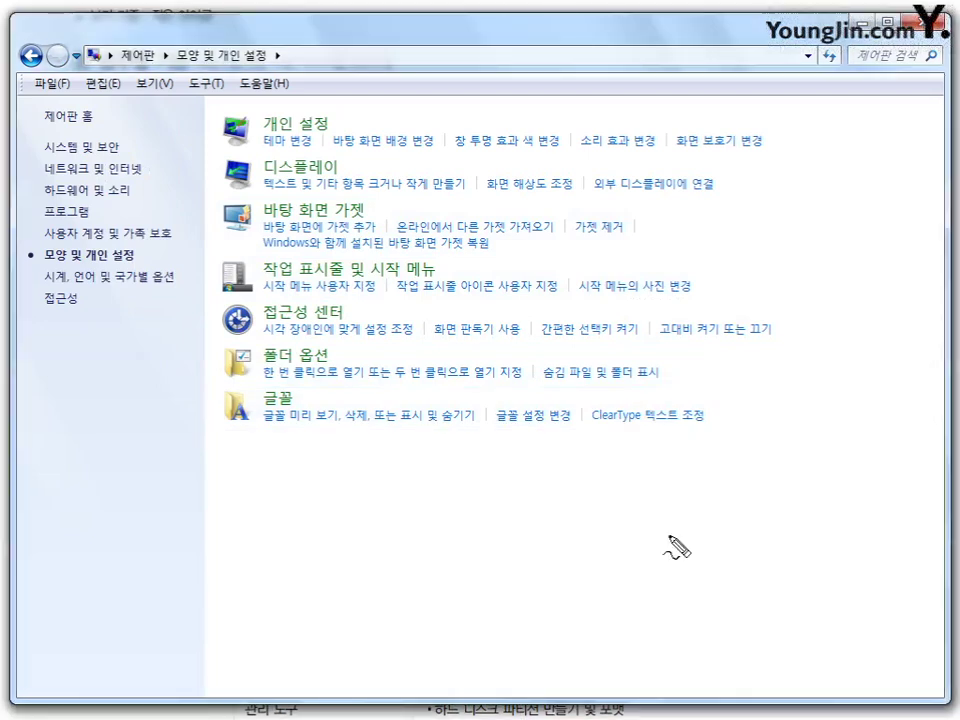
{"action": "mouse_move", "coordinate": [334, 174]}
{"action": "left_mouse_down"}
{"action": "mouse_move", "coordinate": [268, 180]}
{"action": "mouse_move", "coordinate": [336, 162]}
{"action": "left_mouse_up"}
{"action": "mouse_move", "coordinate": [274, 132]}
{"action": "left_mouse_down"}
{"action": "mouse_move", "coordinate": [266, 124]}
{"action": "mouse_move", "coordinate": [326, 124]}
{"action": "mouse_move", "coordinate": [252, 134]}
{"action": "mouse_move", "coordinate": [272, 168]}
{"action": "left_mouse_up"}
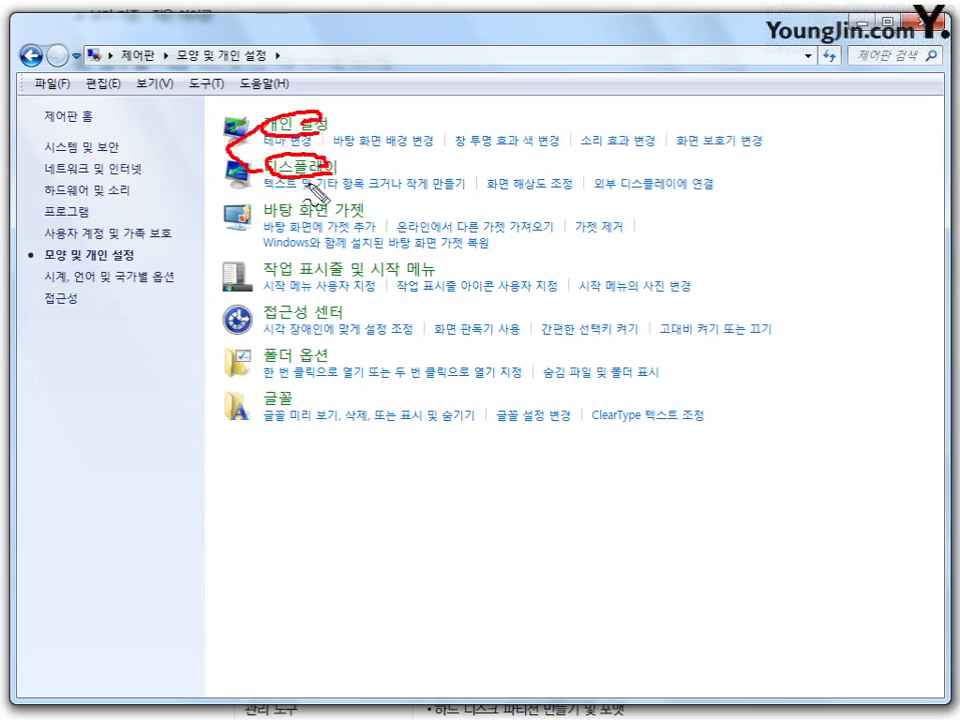
{"action": "left_click_drag", "start_coordinate": [722, 180], "coordinate": [724, 196]}
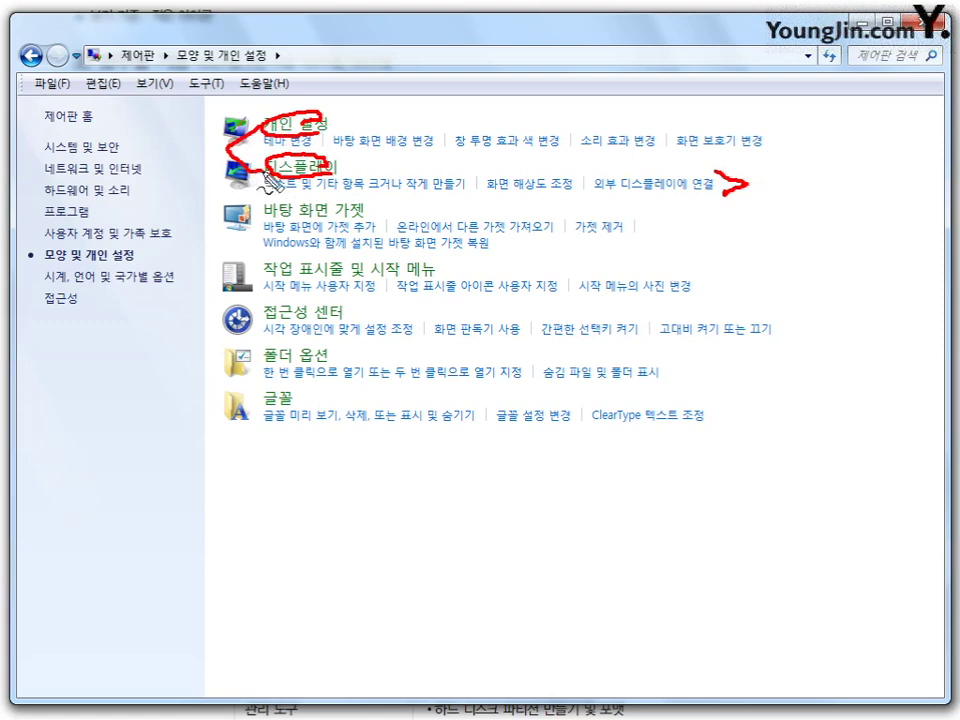
Step: Circle the 소리 효과 변경 link and add a check mark above it, leave drawing mode, and return to the Control Panel home
{"action": "mouse_move", "coordinate": [640, 124]}
{"action": "left_mouse_down"}
{"action": "mouse_move", "coordinate": [585, 148]}
{"action": "mouse_move", "coordinate": [655, 135]}
{"action": "left_mouse_up"}
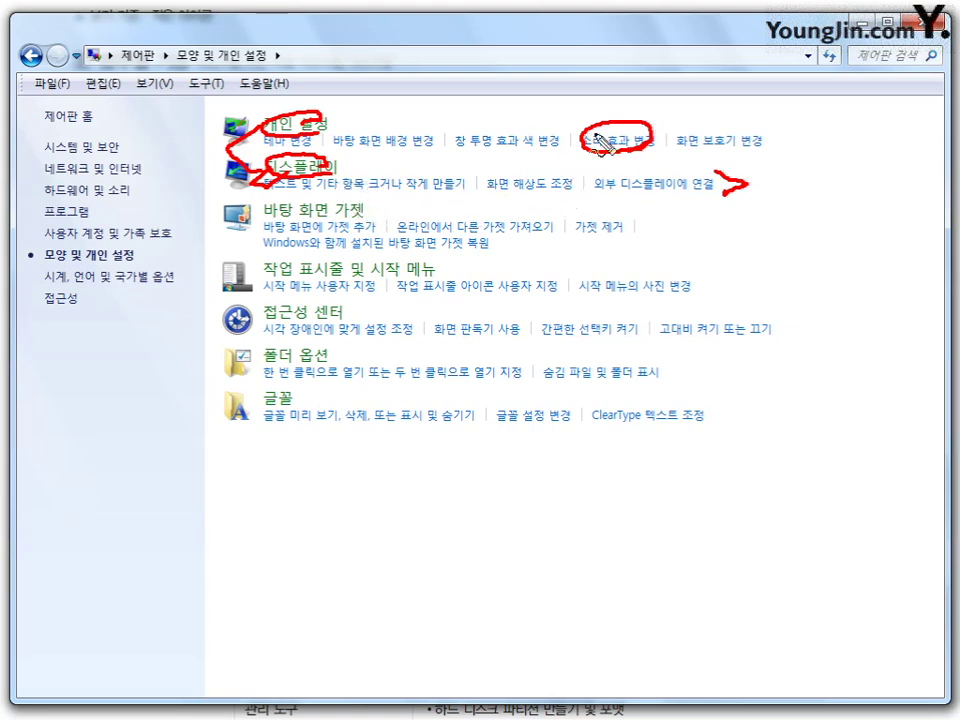
{"action": "left_click_drag", "start_coordinate": [602, 128], "coordinate": [629, 106]}
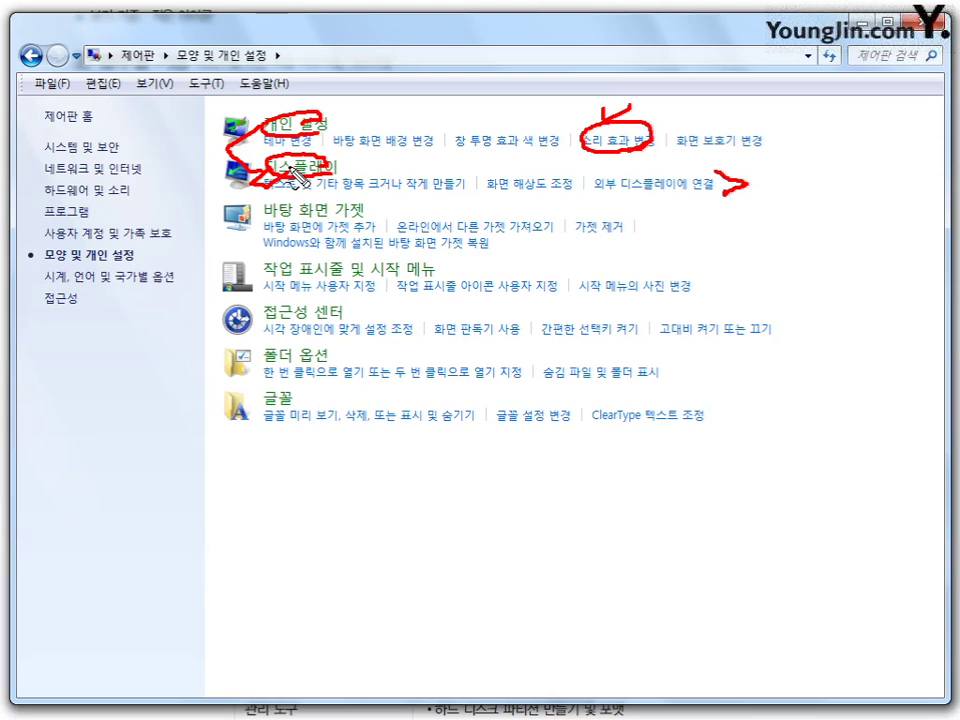
{"action": "key", "text": "Escape"}
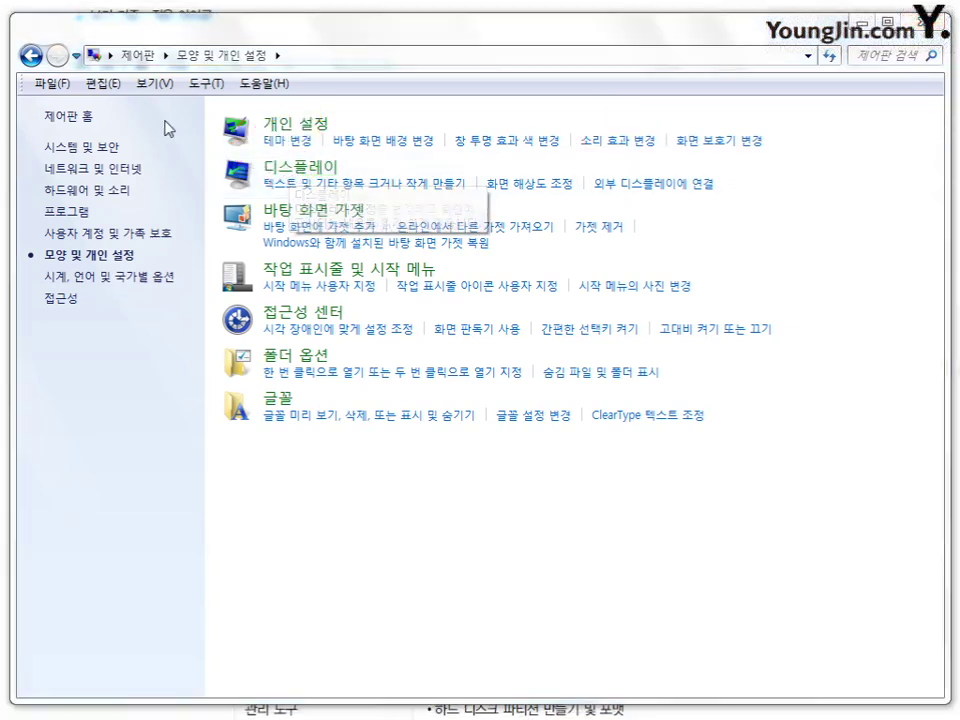
{"action": "left_click", "coordinate": [30, 56]}
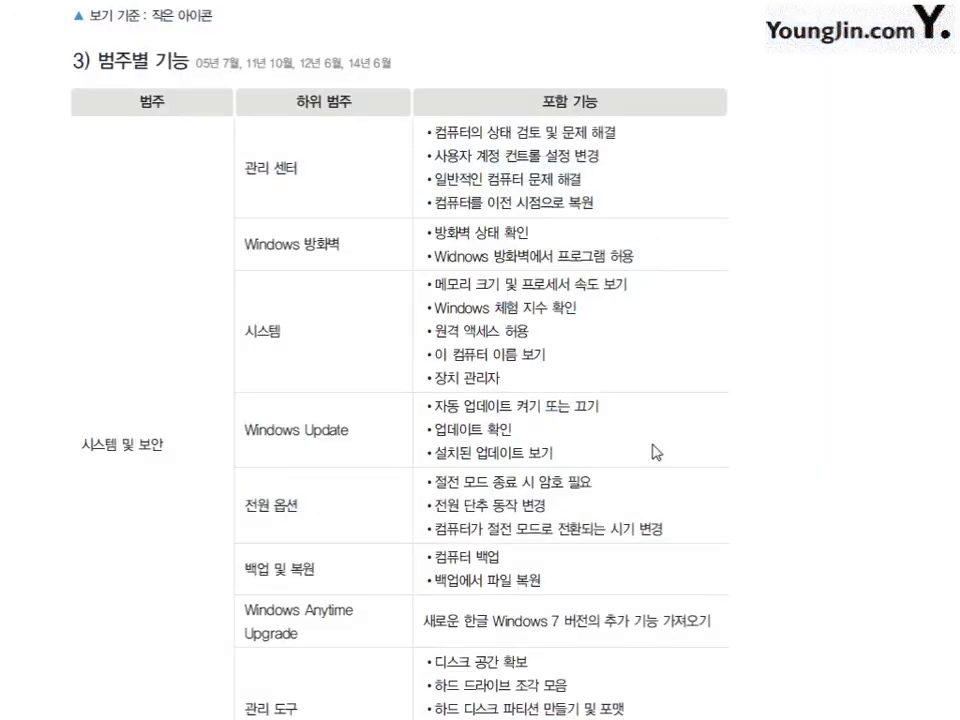
Step: Look through the textbook's category function tables, from 시스템 및 보안 to 모양 및 개인 설정
{"action": "scroll", "coordinate": [655, 452], "scroll_direction": "down", "scroll_amount": 3}
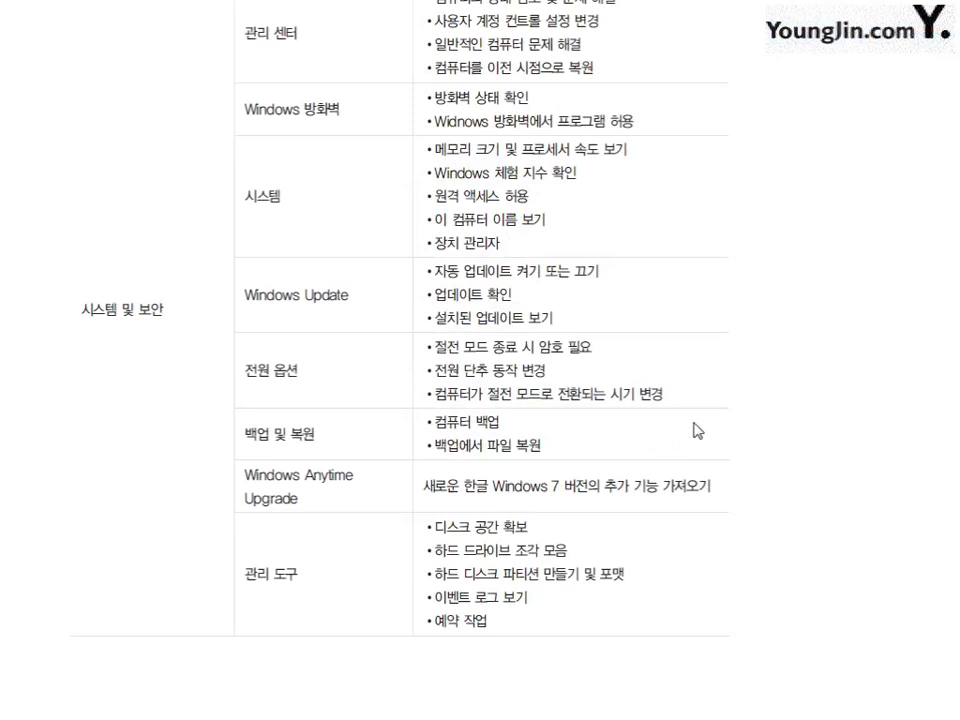
{"action": "scroll", "coordinate": [790, 396], "scroll_direction": "down", "scroll_amount": 6}
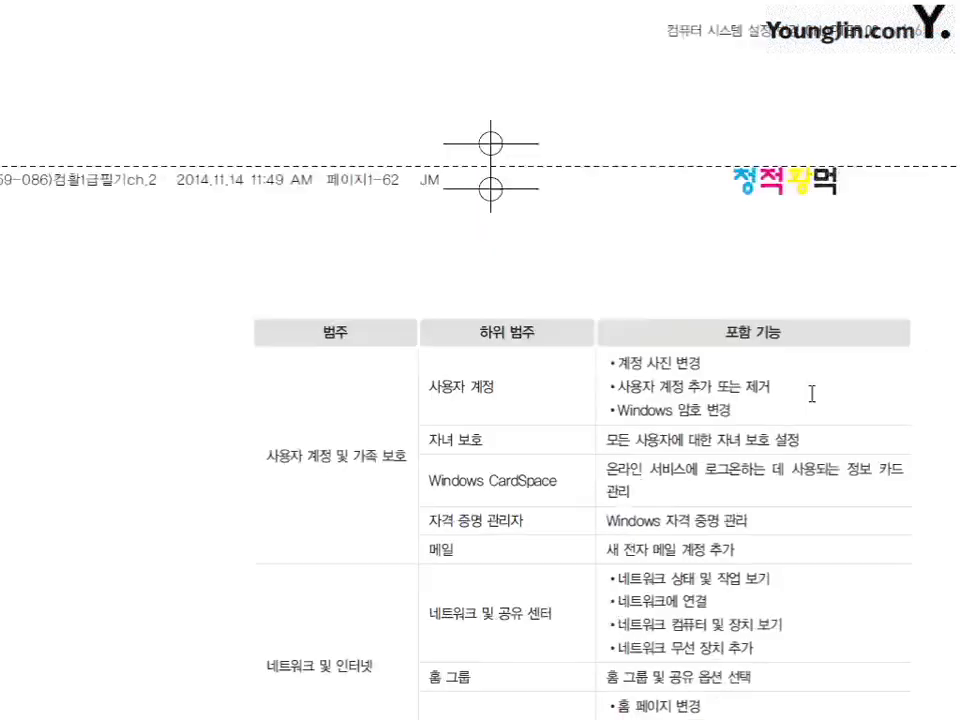
{"action": "scroll", "coordinate": [832, 403], "scroll_direction": "down", "scroll_amount": 1}
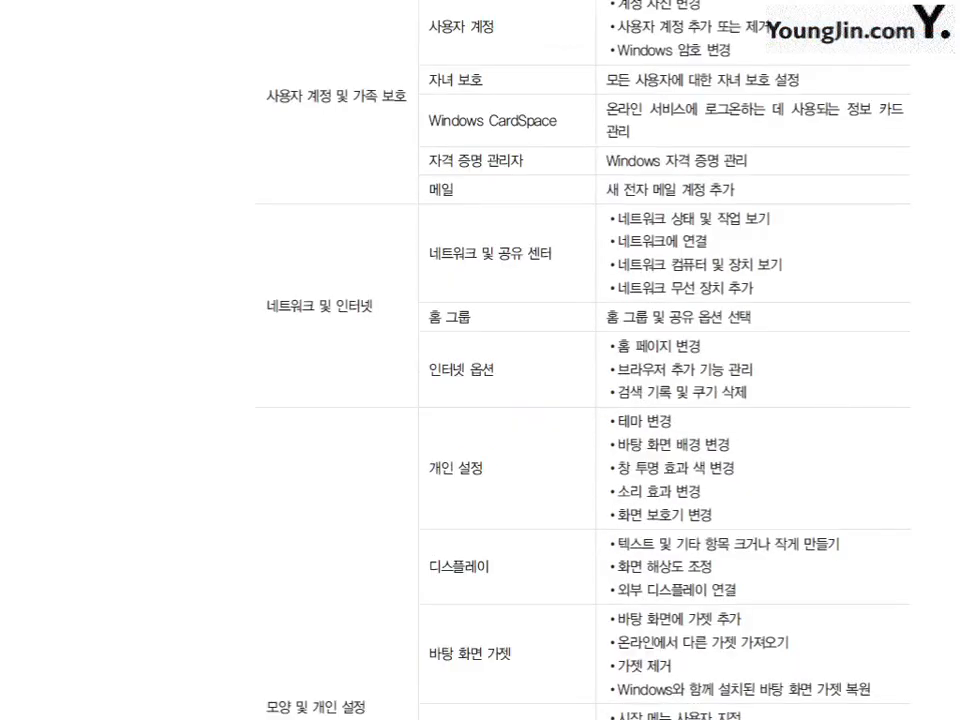